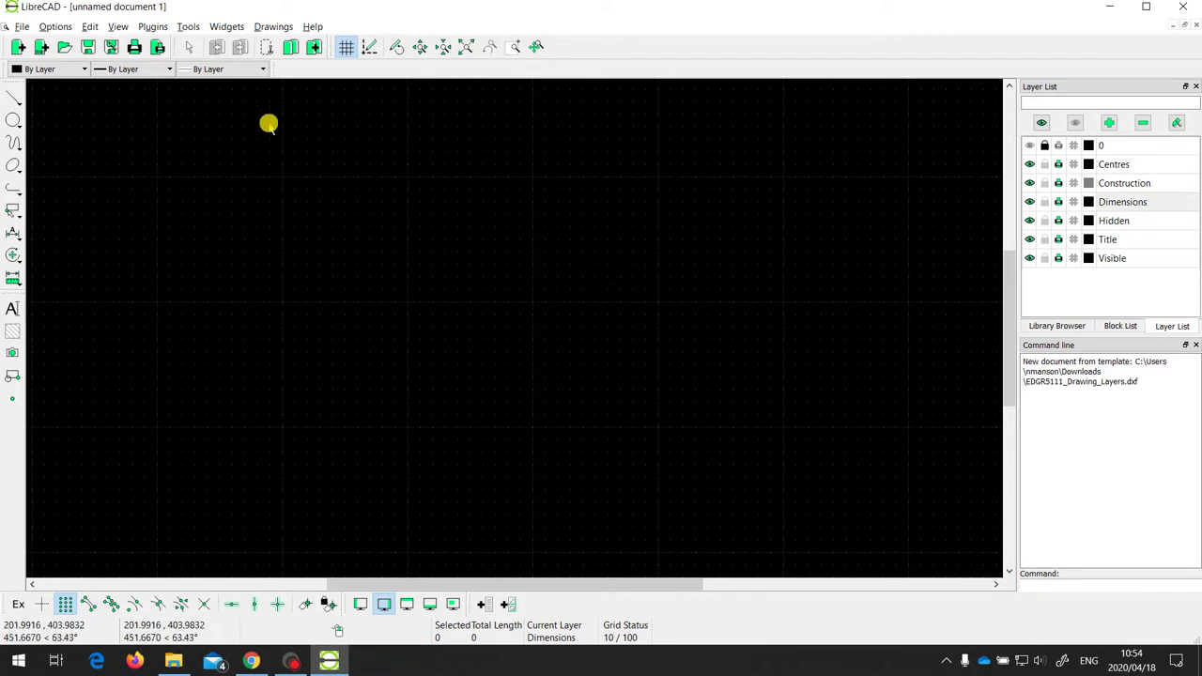
click(180, 28)
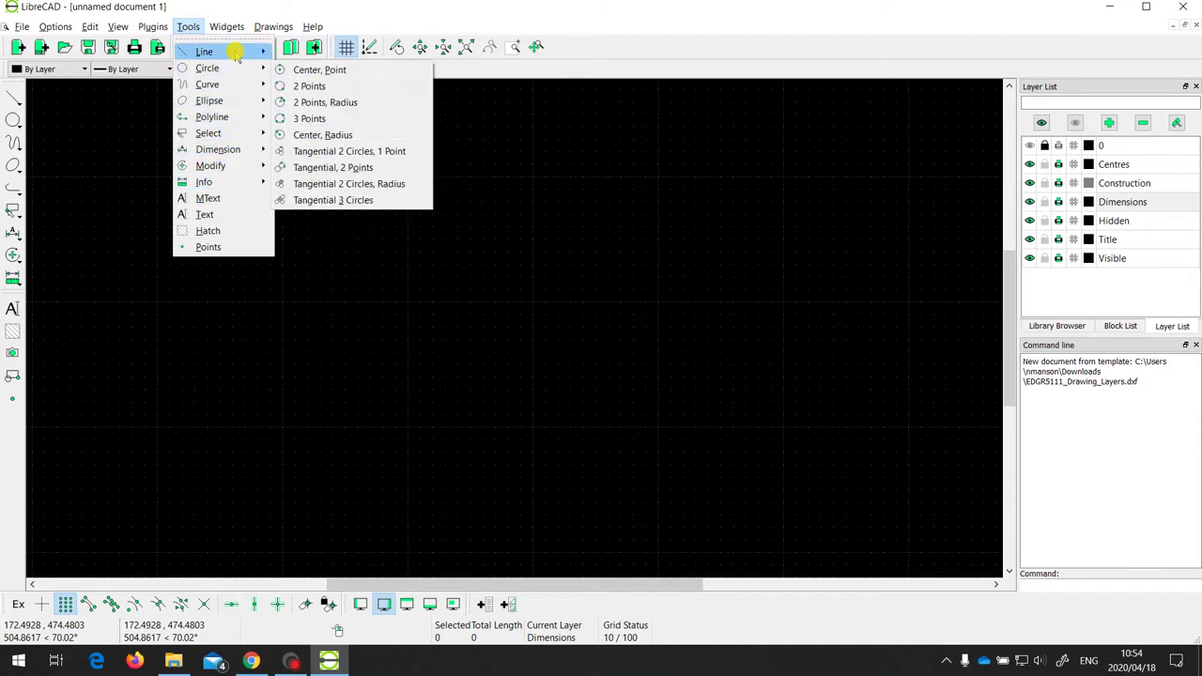
mouse_move(236, 89)
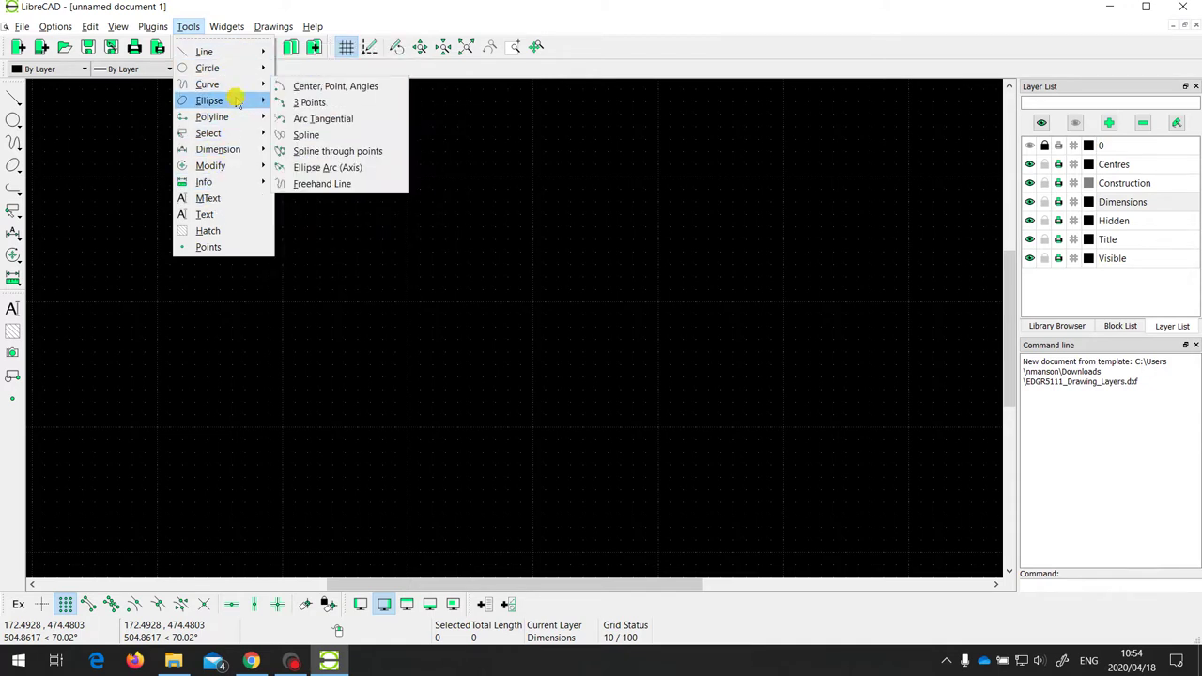
mouse_move(237, 120)
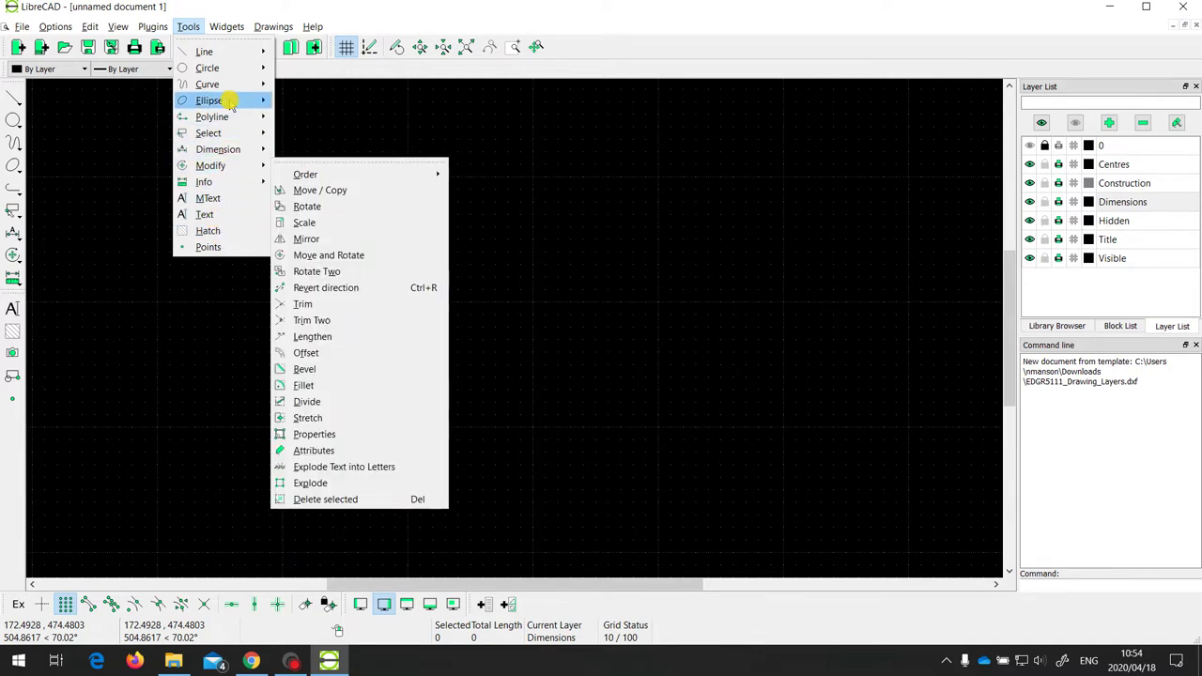
mouse_move(230, 56)
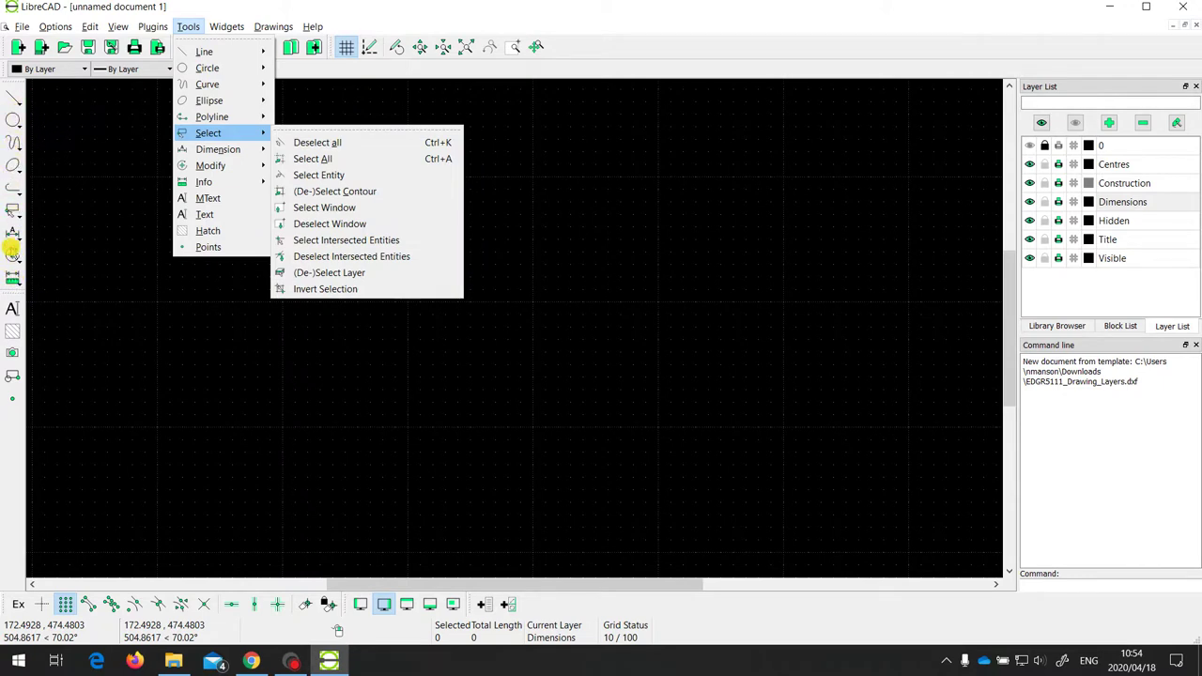
click(65, 132)
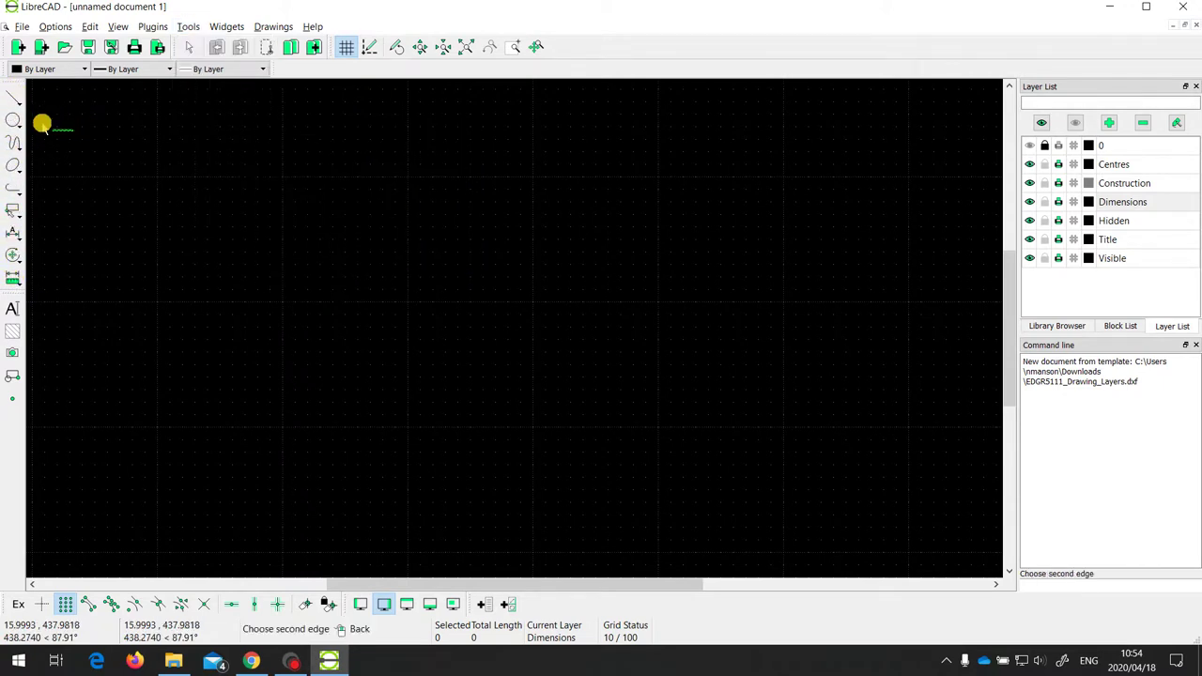
click(12, 98)
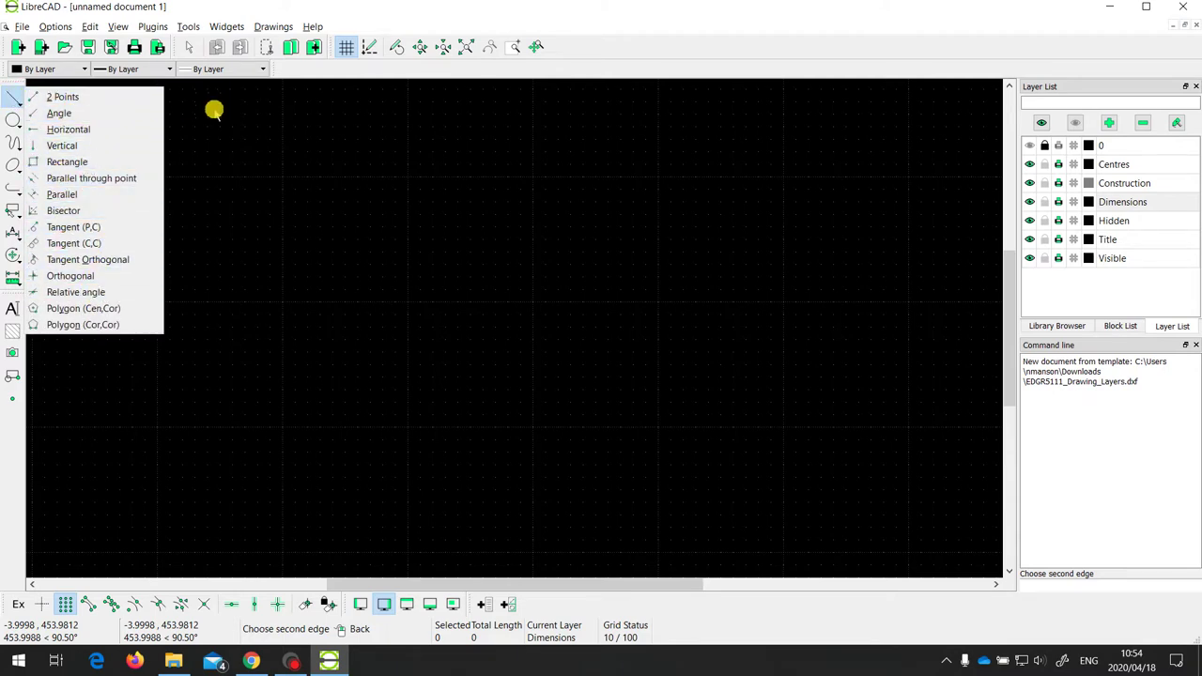
click(318, 75)
drag(72, 131, 210, 141)
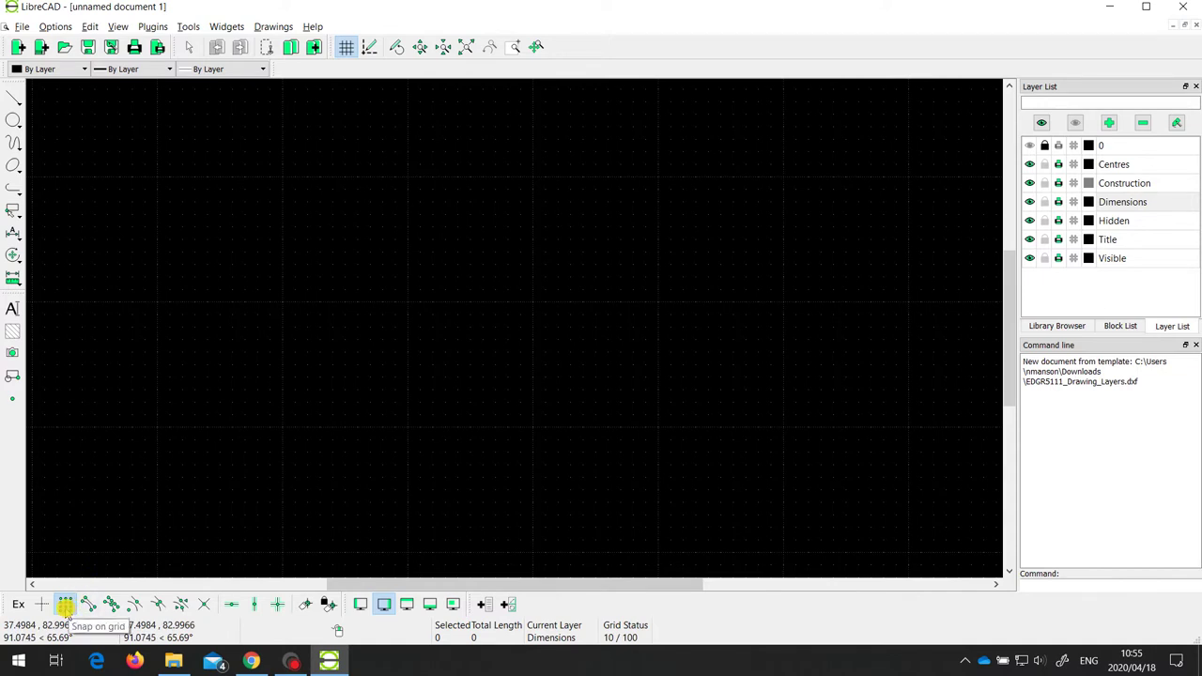
click(65, 606)
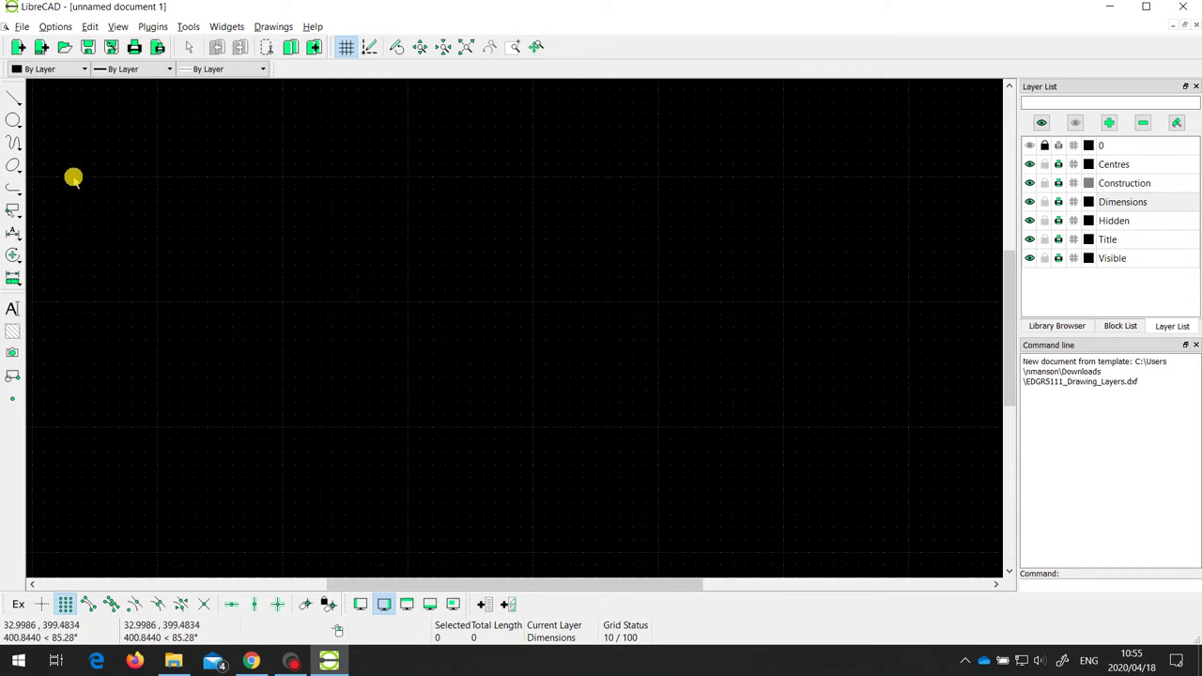
Draw a single two-point line from (100, 400) to (300, 440), snapped to the grid
click(12, 100)
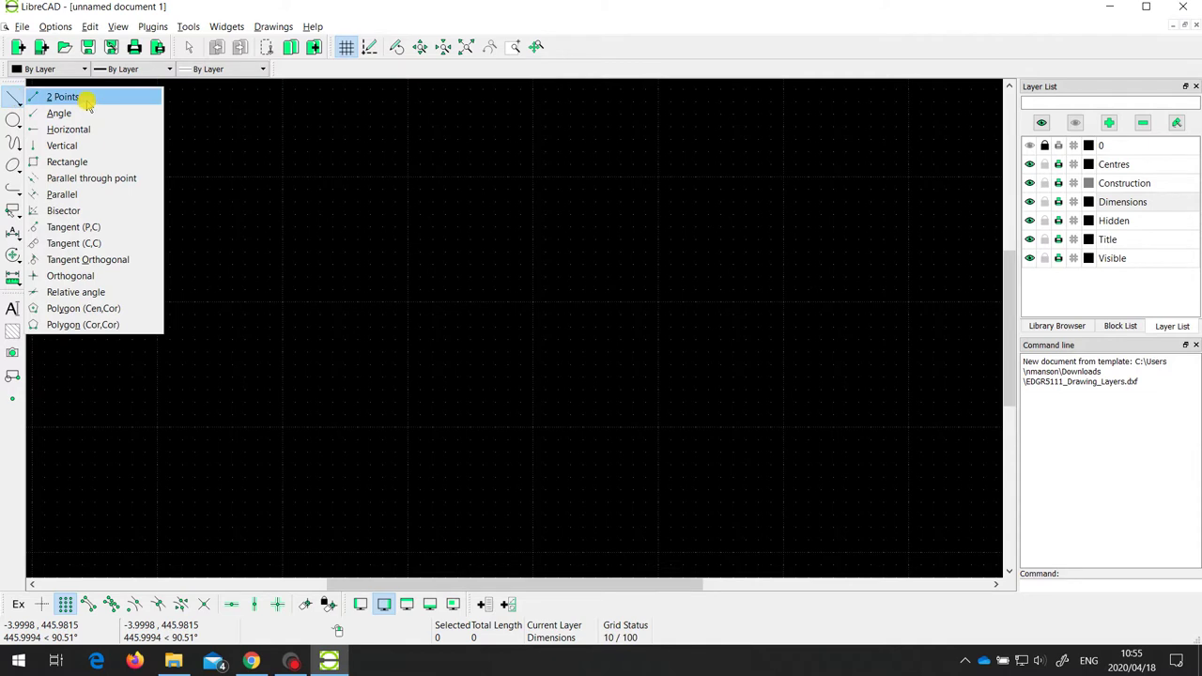
click(86, 100)
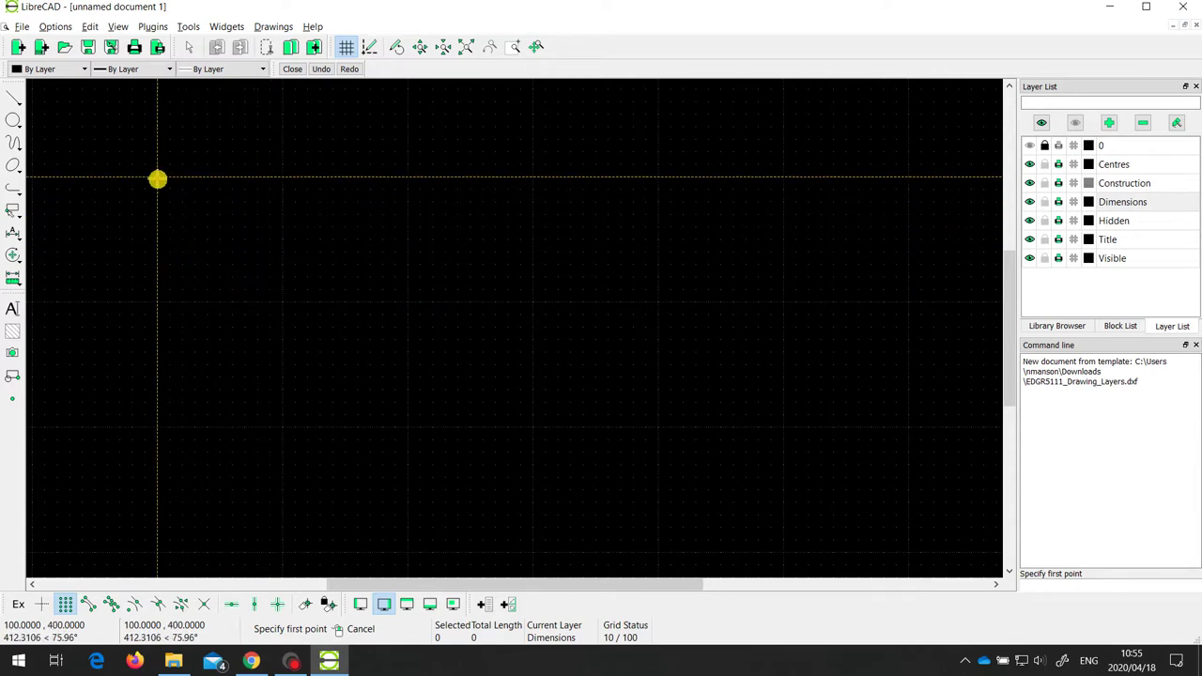
click(157, 179)
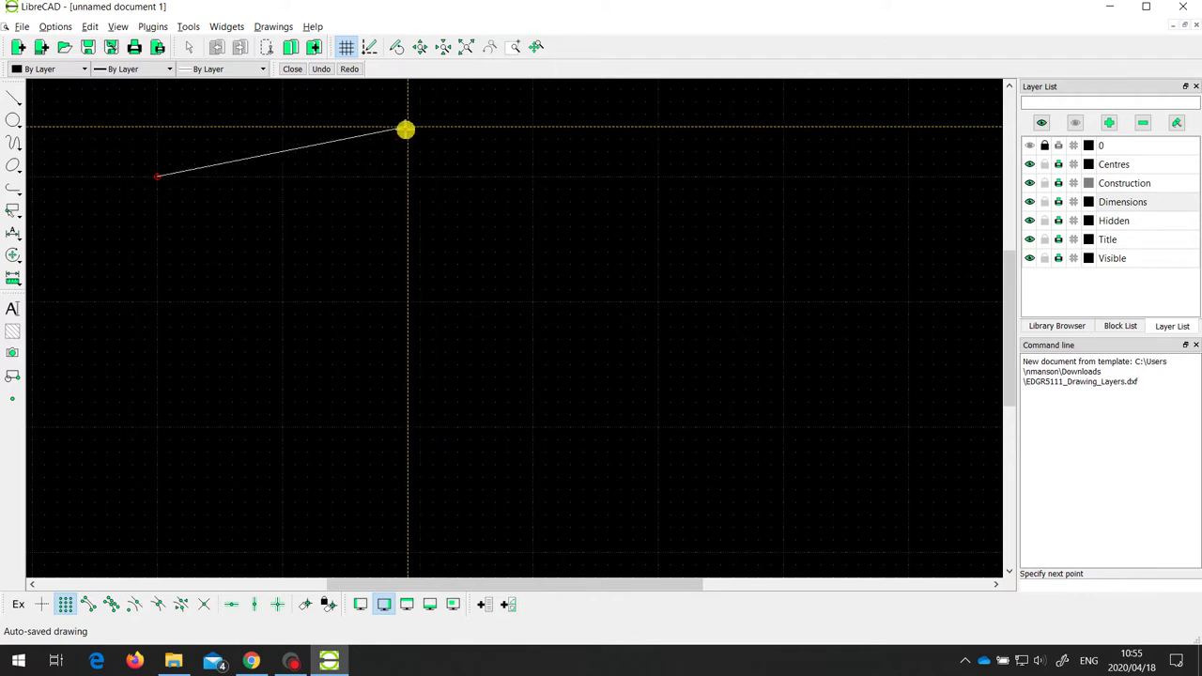
click(407, 128)
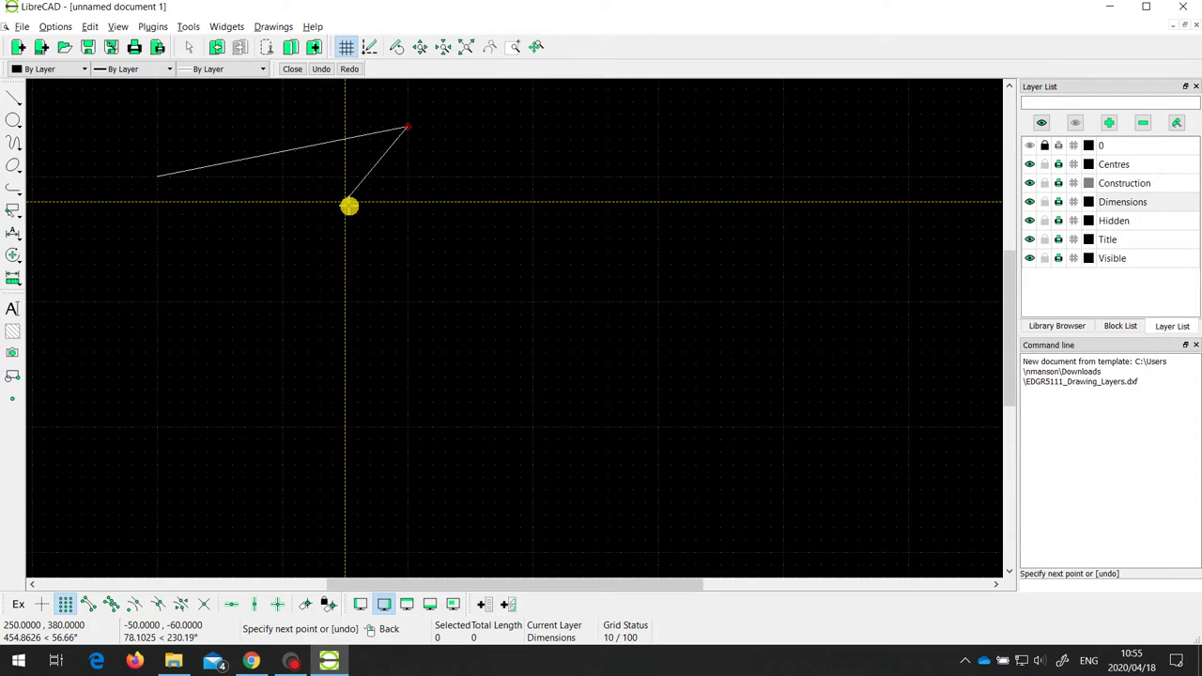
right_click(336, 205)
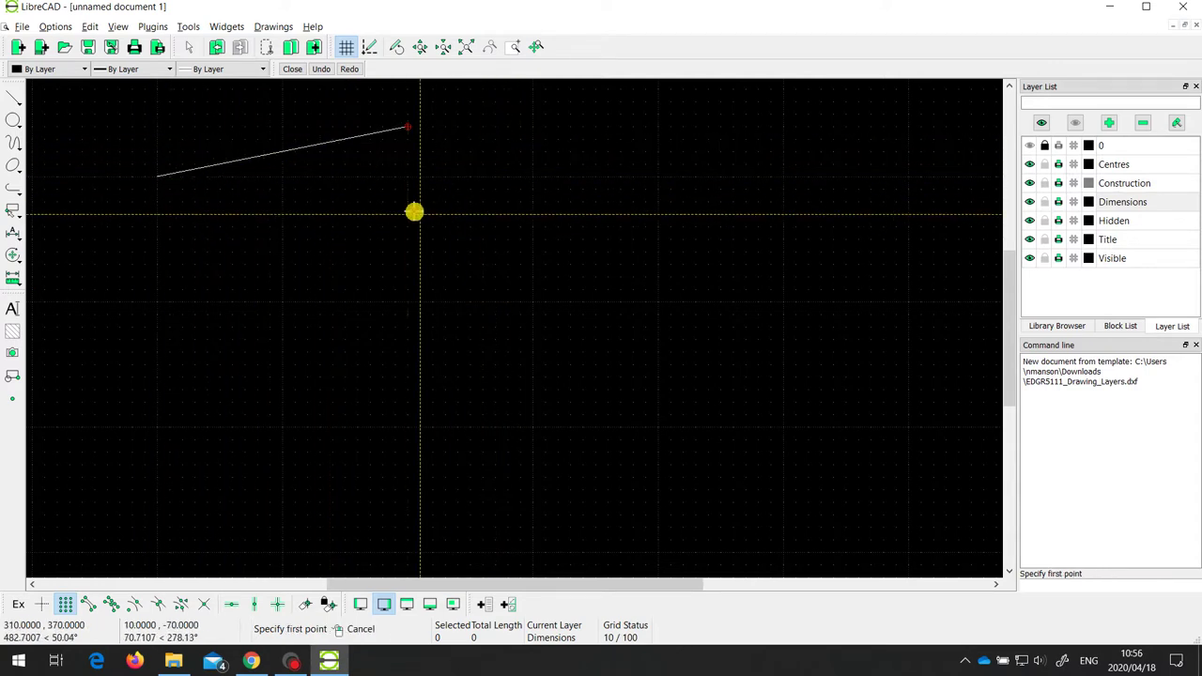
Draw three horizontal lines of length 100, placed by their start points at (340, 440), (340, 420) and (340, 400)
click(13, 96)
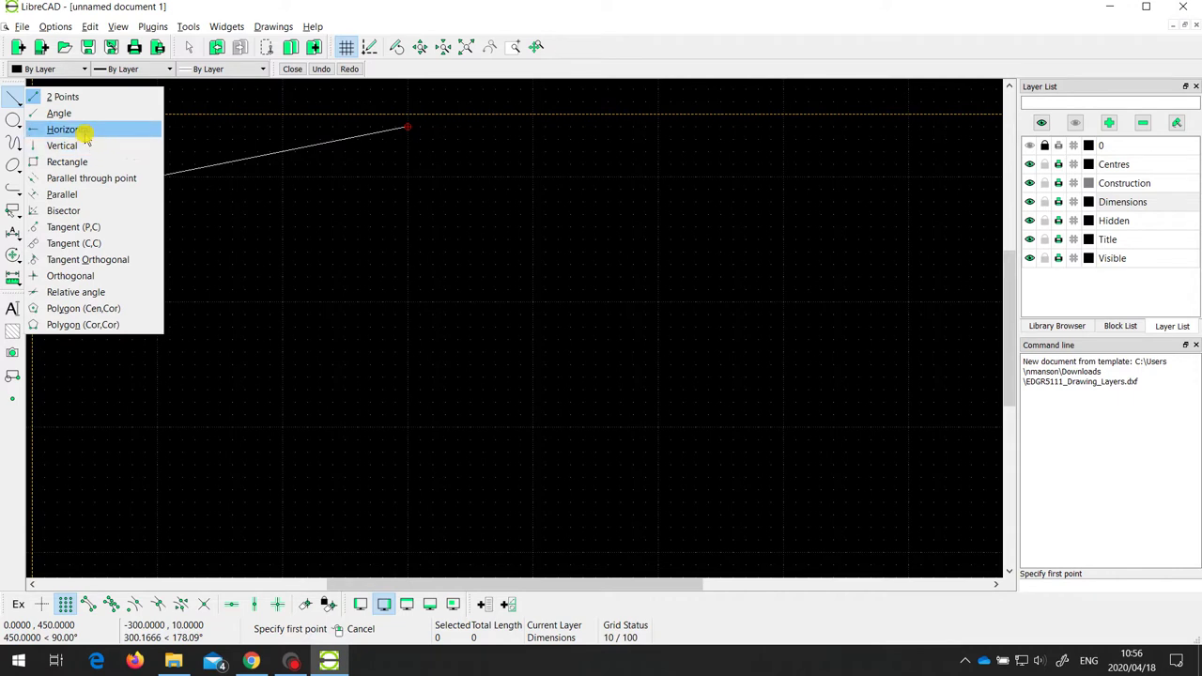
click(85, 130)
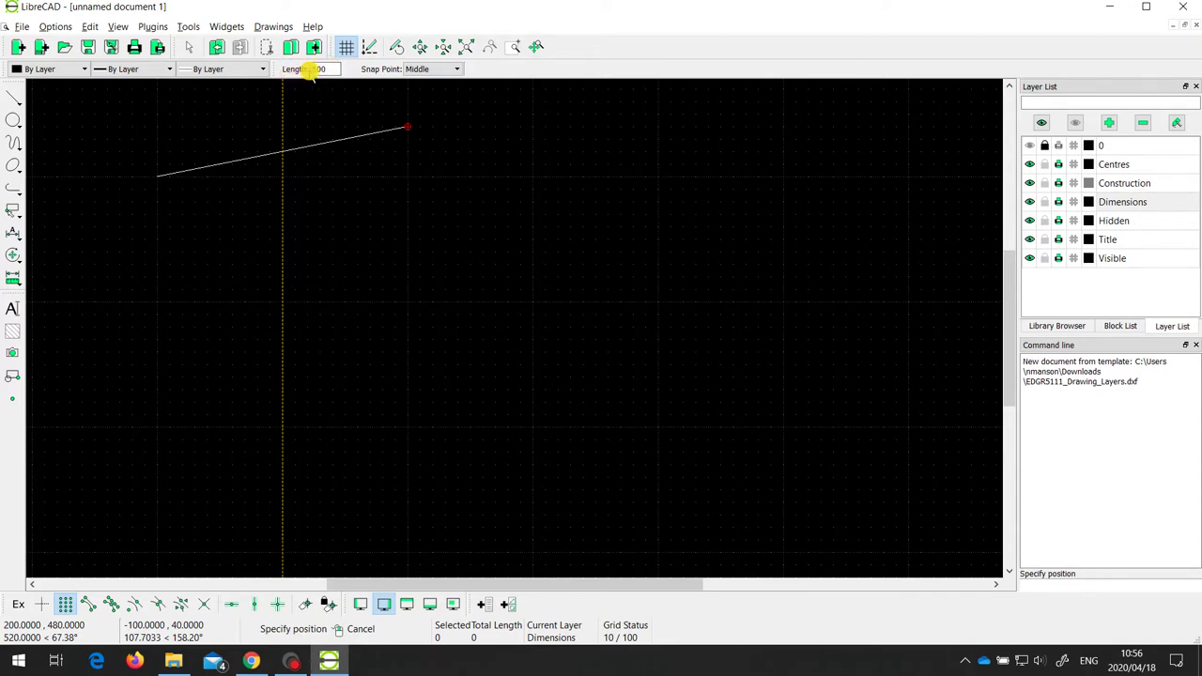
click(430, 70)
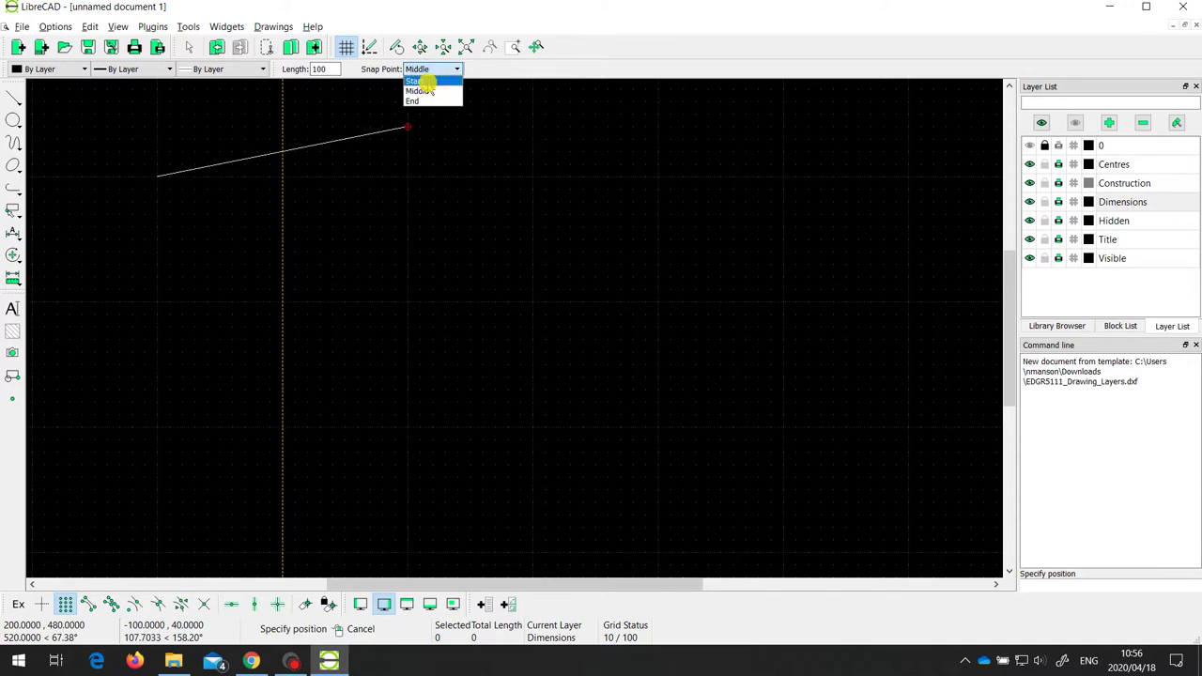
click(423, 81)
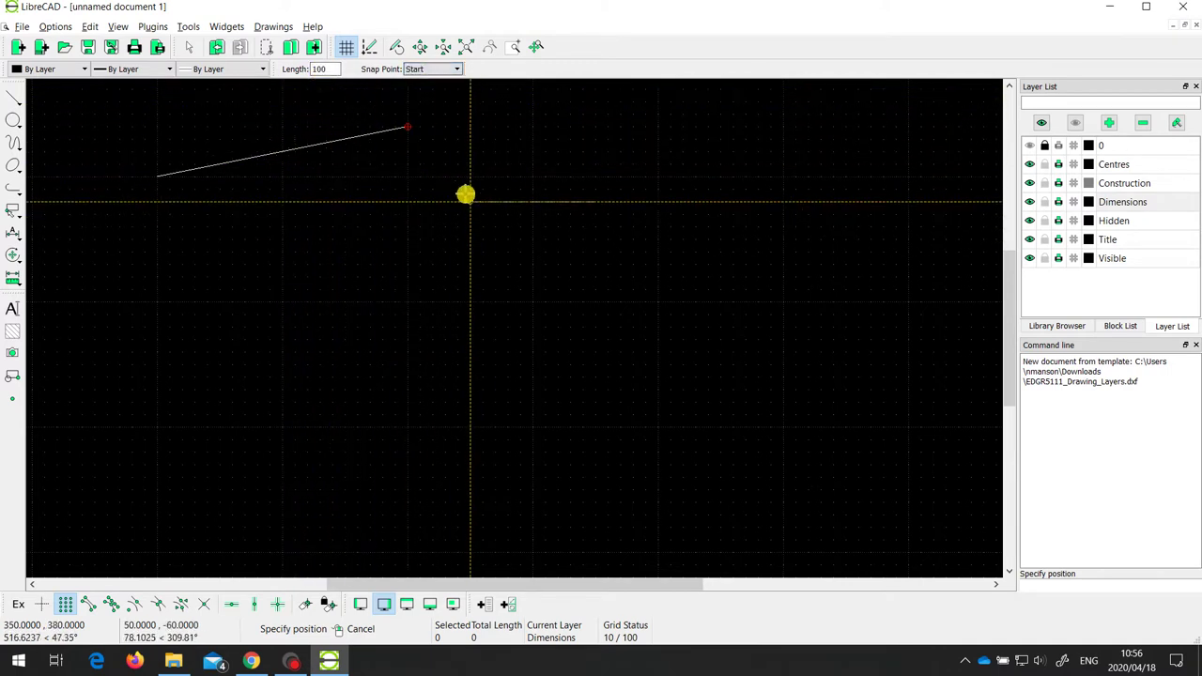
click(457, 125)
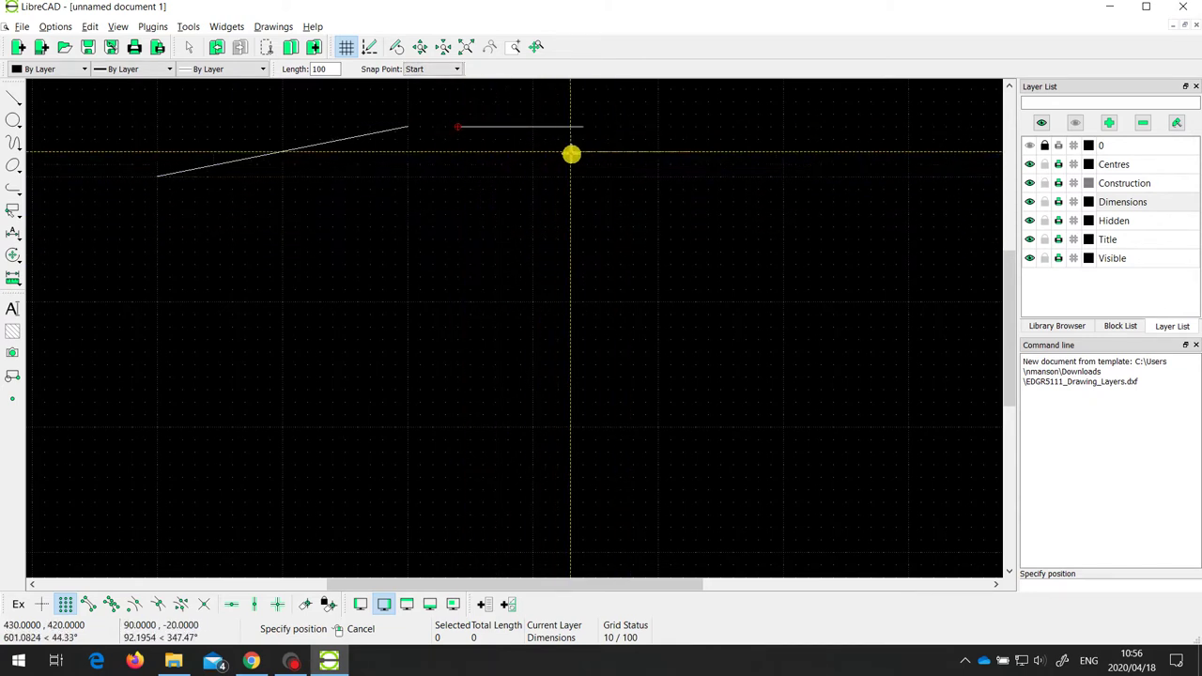
click(459, 151)
click(459, 177)
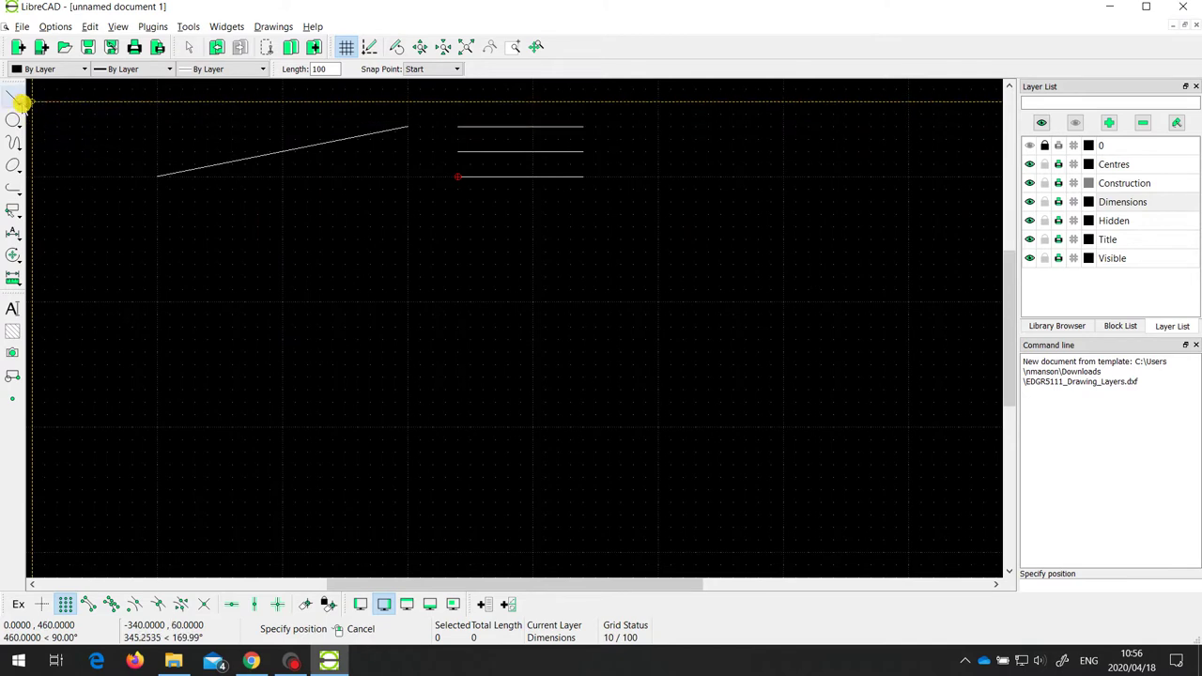
Draw three vertical lines of length 100, placed by their end points at (500, 440), (520, 440) and (540, 440)
click(15, 102)
click(75, 145)
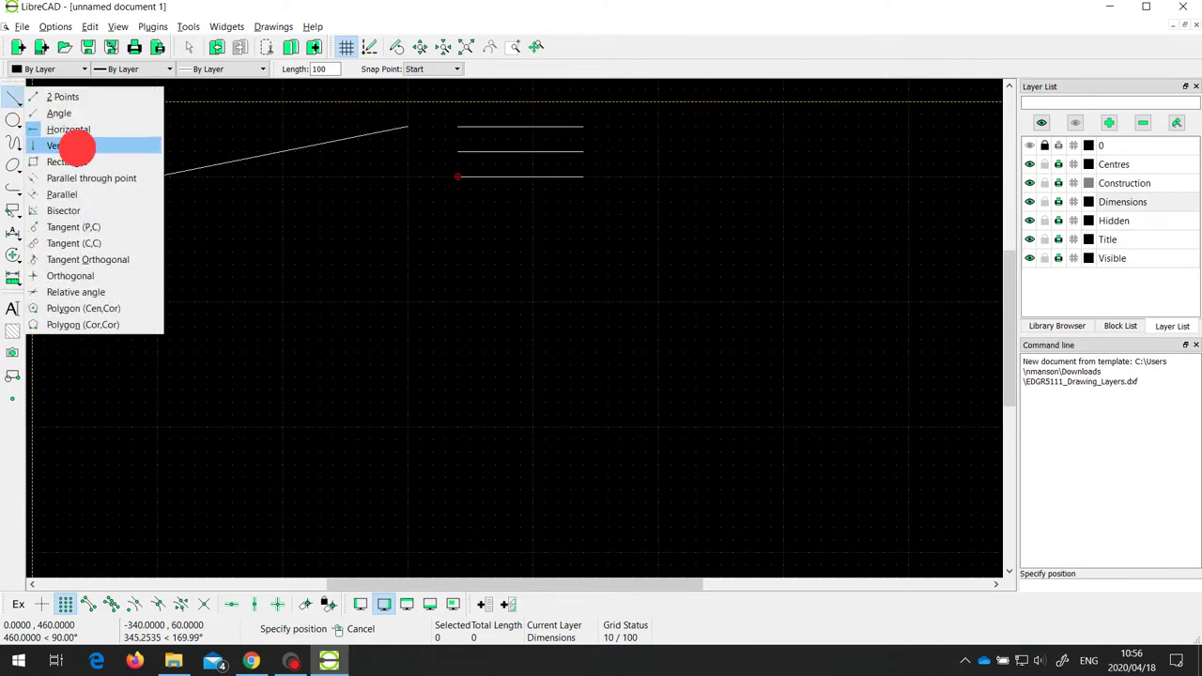
click(432, 70)
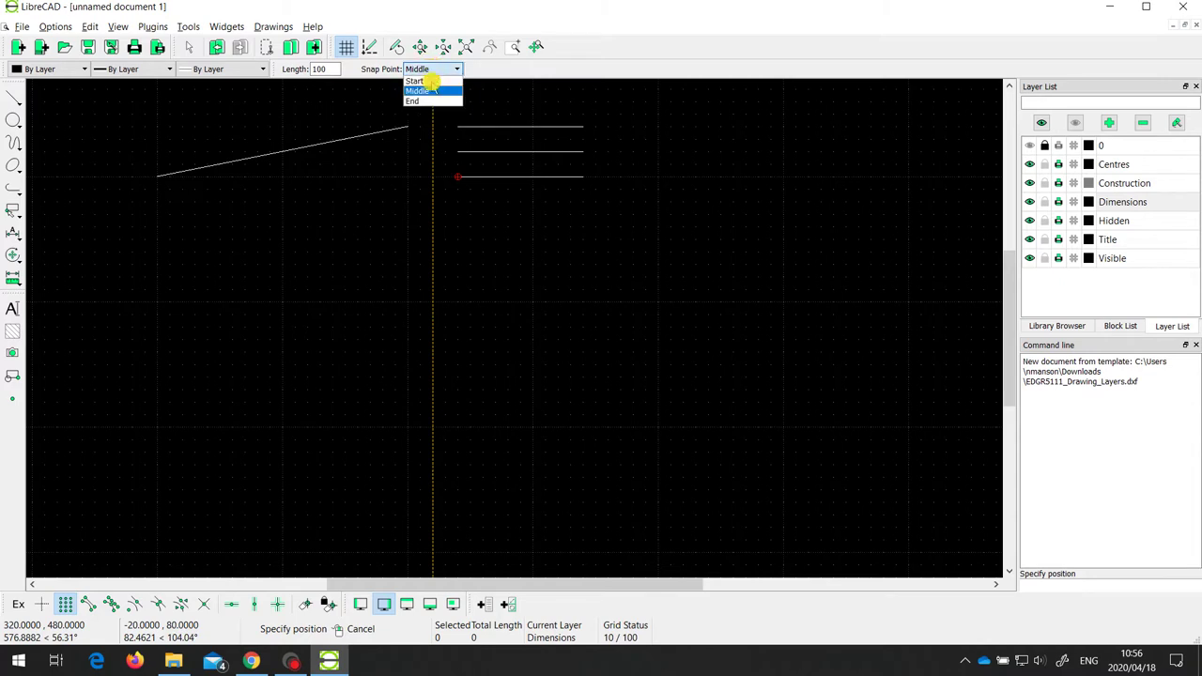
click(427, 100)
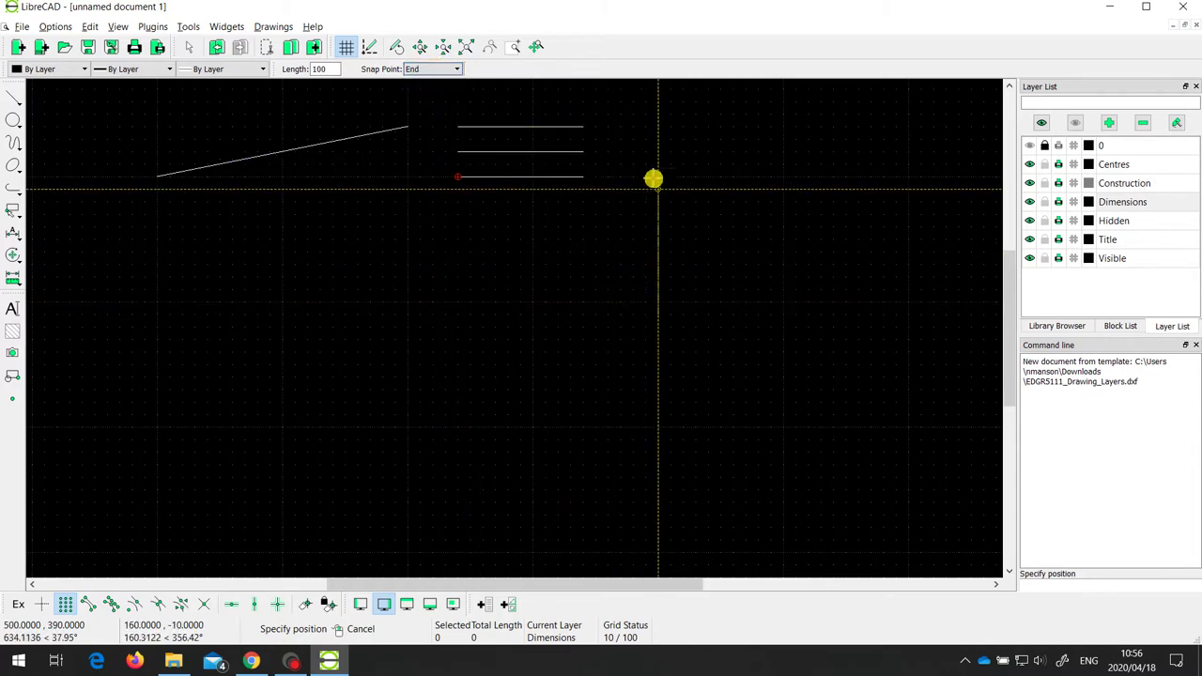
click(658, 126)
click(683, 126)
click(704, 128)
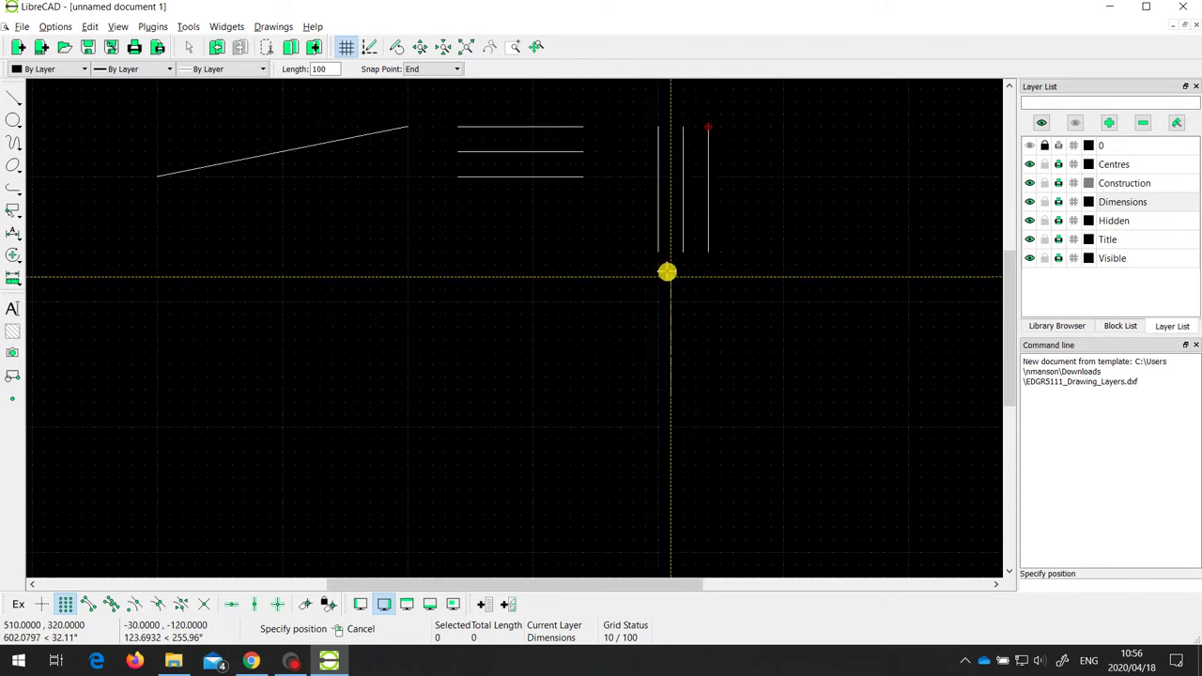
Draw three parallel lines at a 30° angle and length 100, placed by their start points at (200, 300), (230, 300) and (260, 300)
click(13, 96)
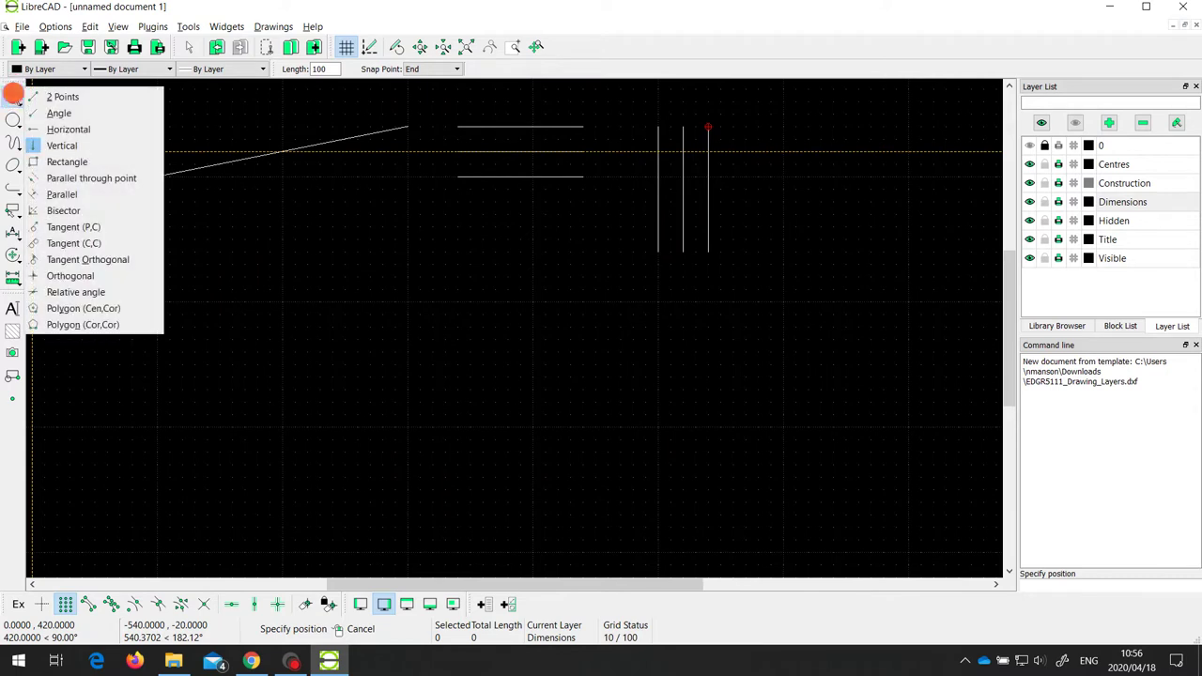
click(73, 113)
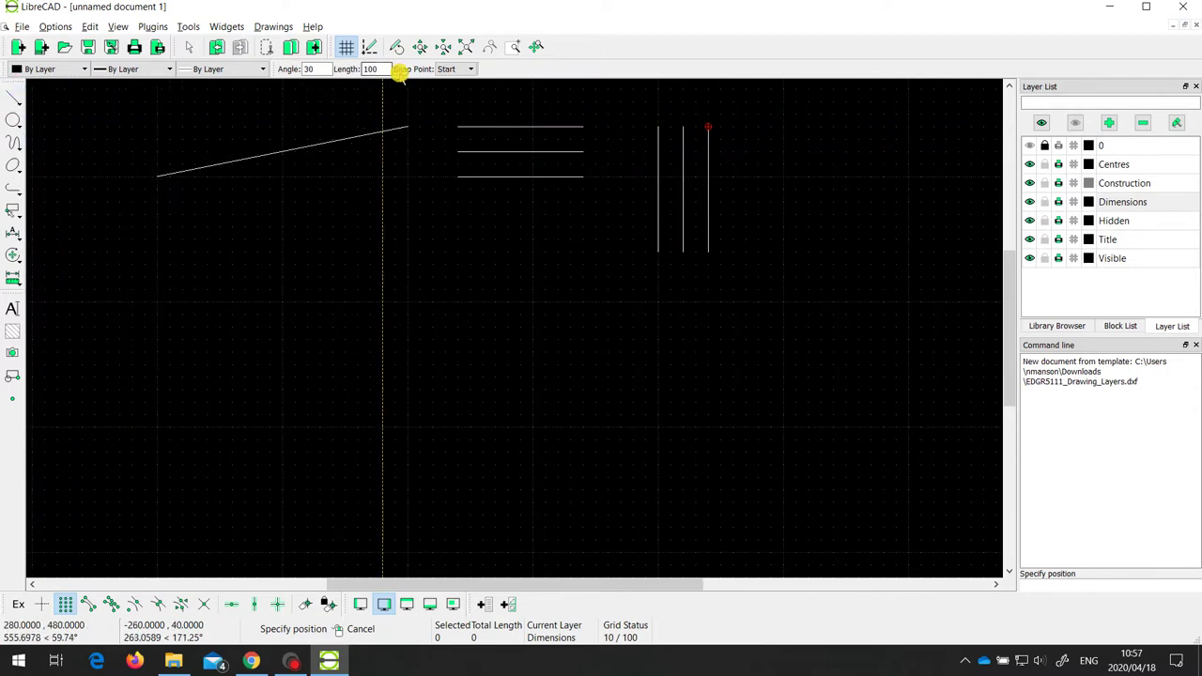
click(460, 69)
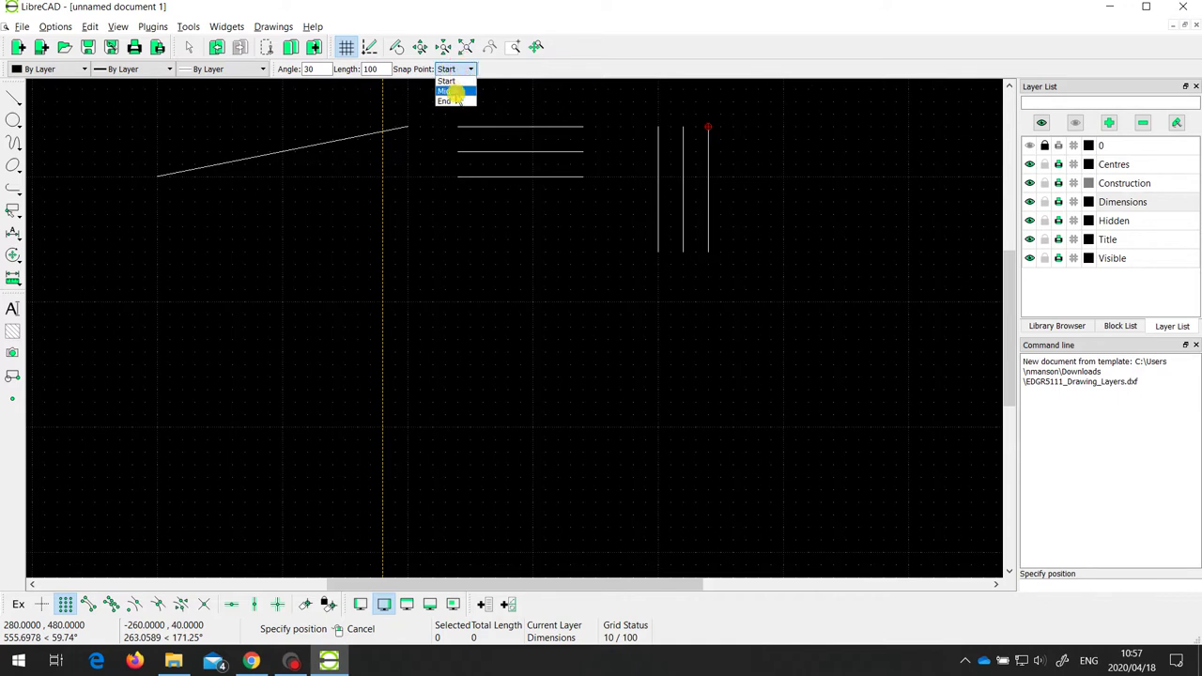
click(447, 81)
click(317, 68)
text(30)
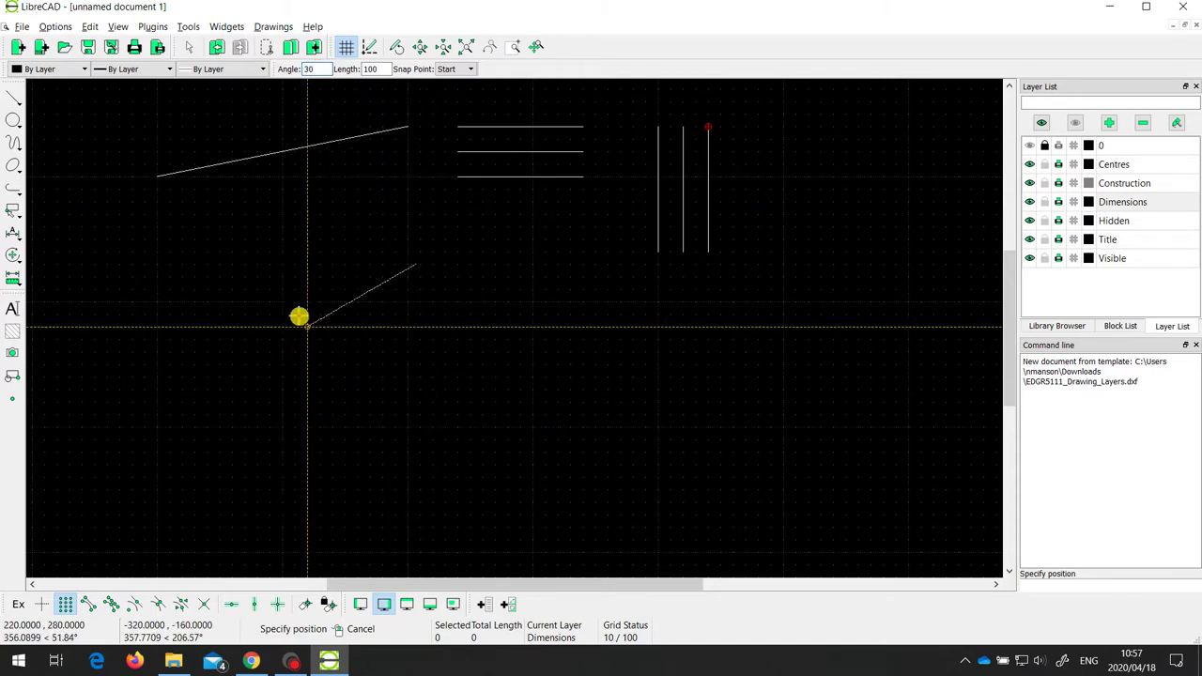
click(278, 300)
click(320, 301)
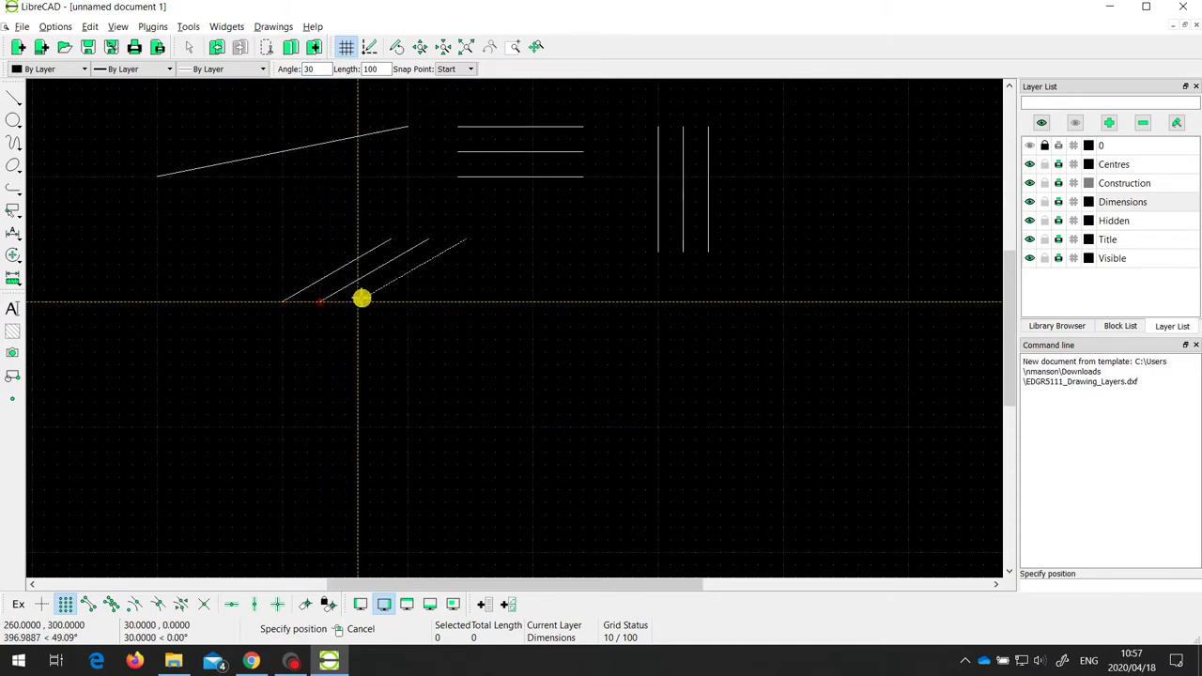
click(357, 301)
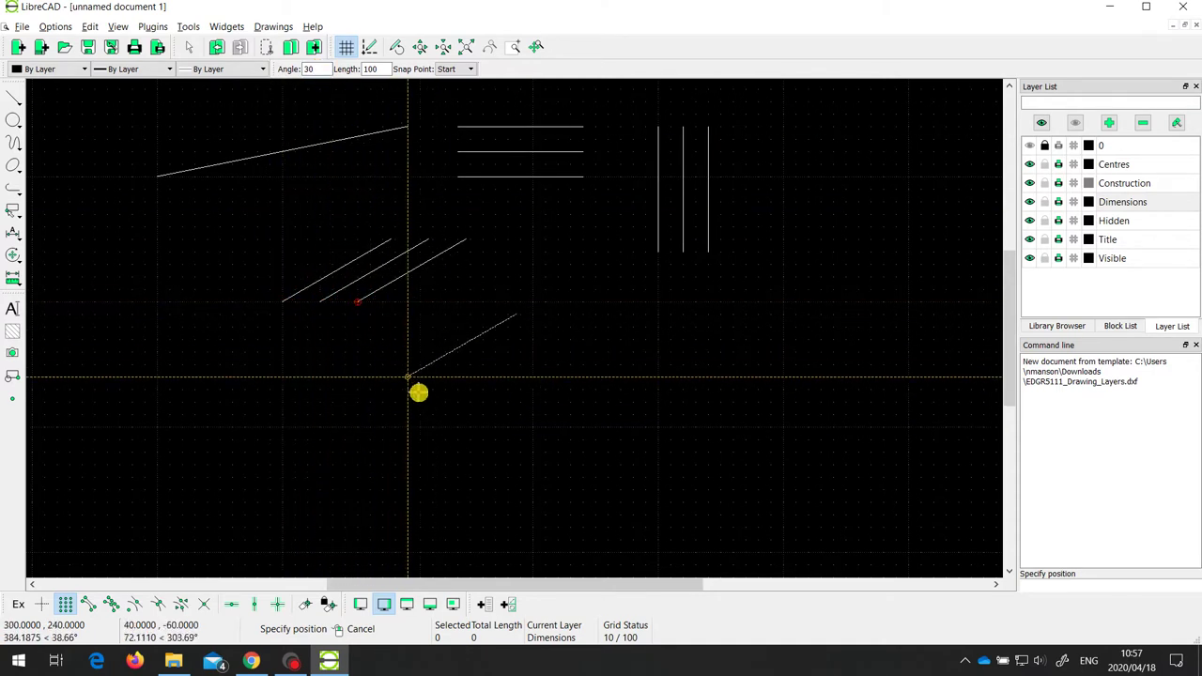
Draw two rectangles sharing the lower-left corner (280, 190), with opposite corners at (480, 270) and (450, 250)
click(15, 97)
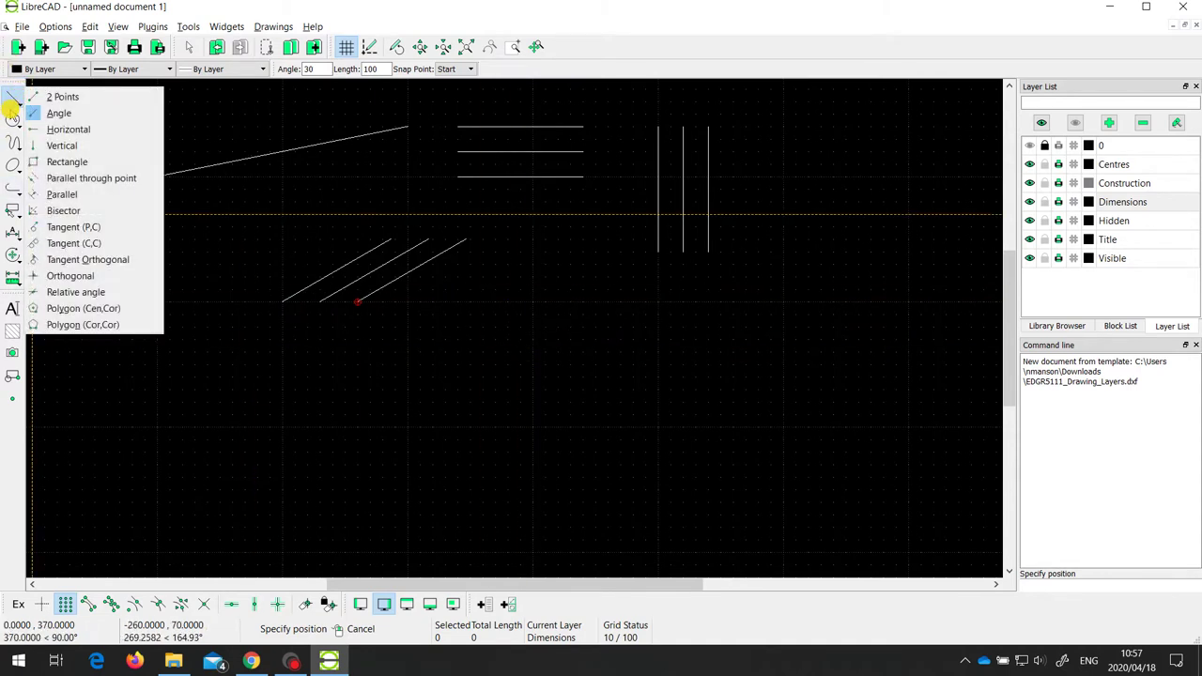
click(56, 162)
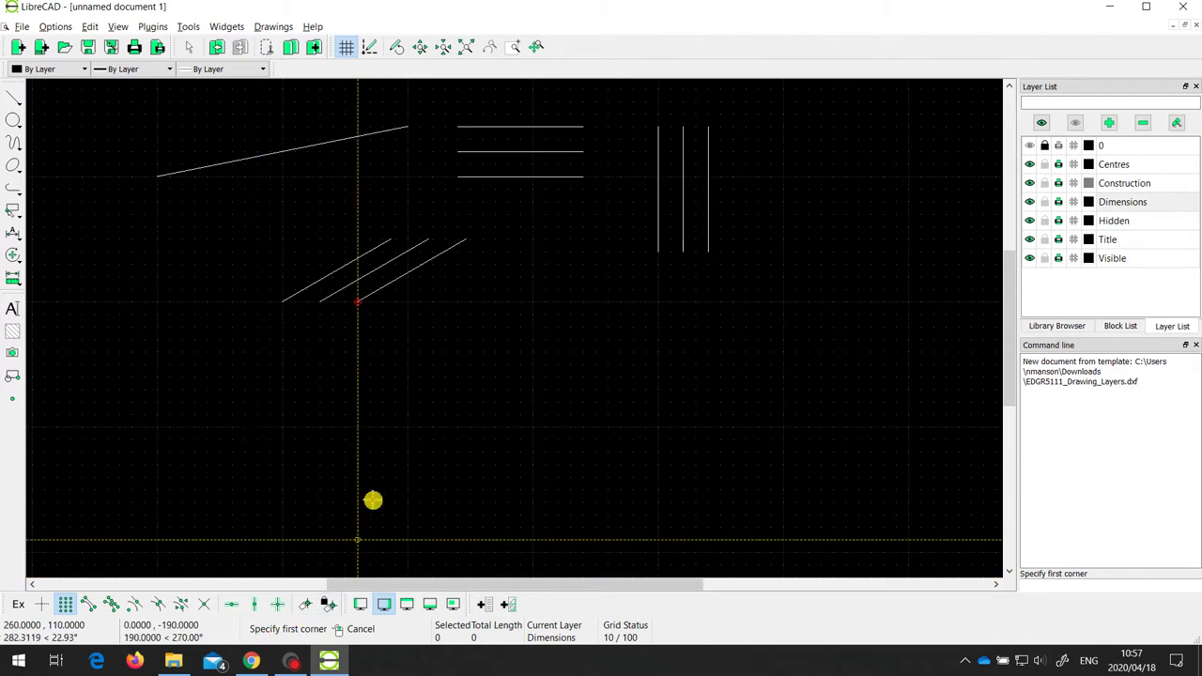
click(378, 436)
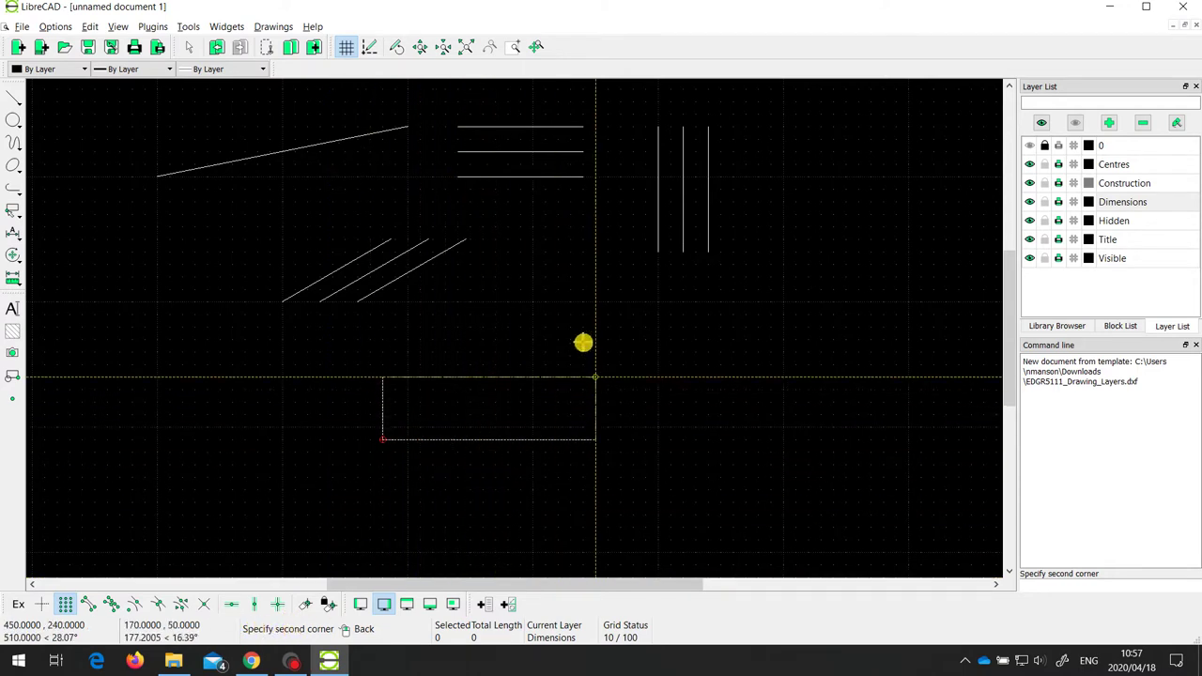
click(630, 338)
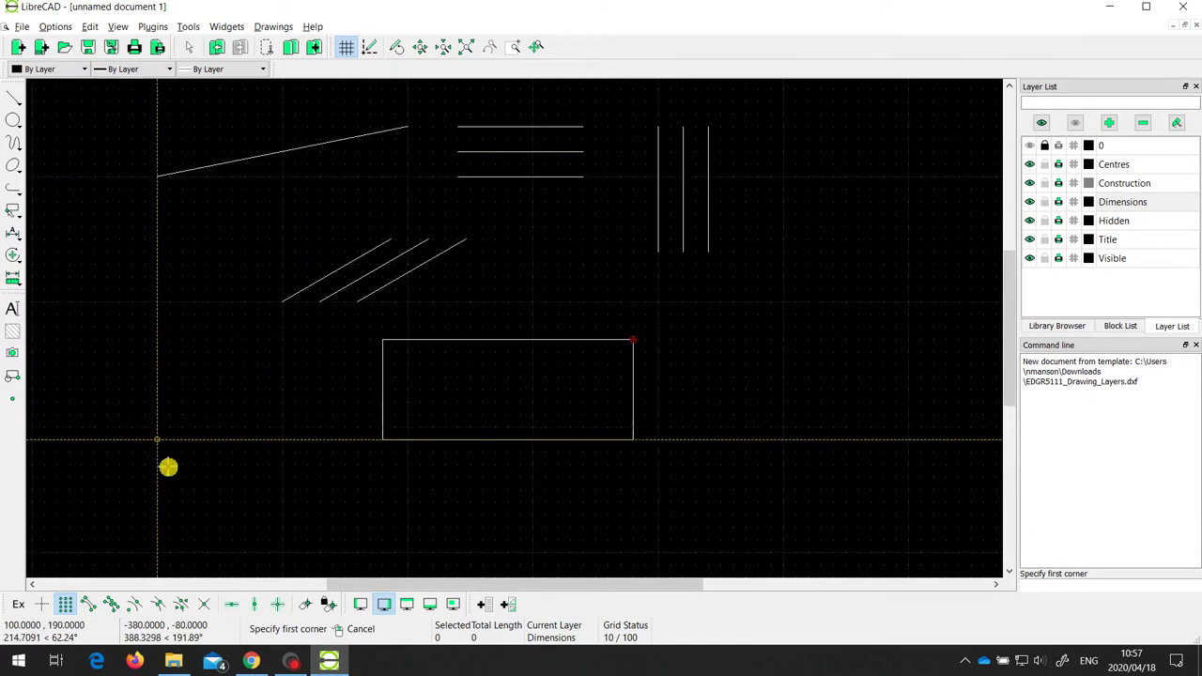
click(383, 441)
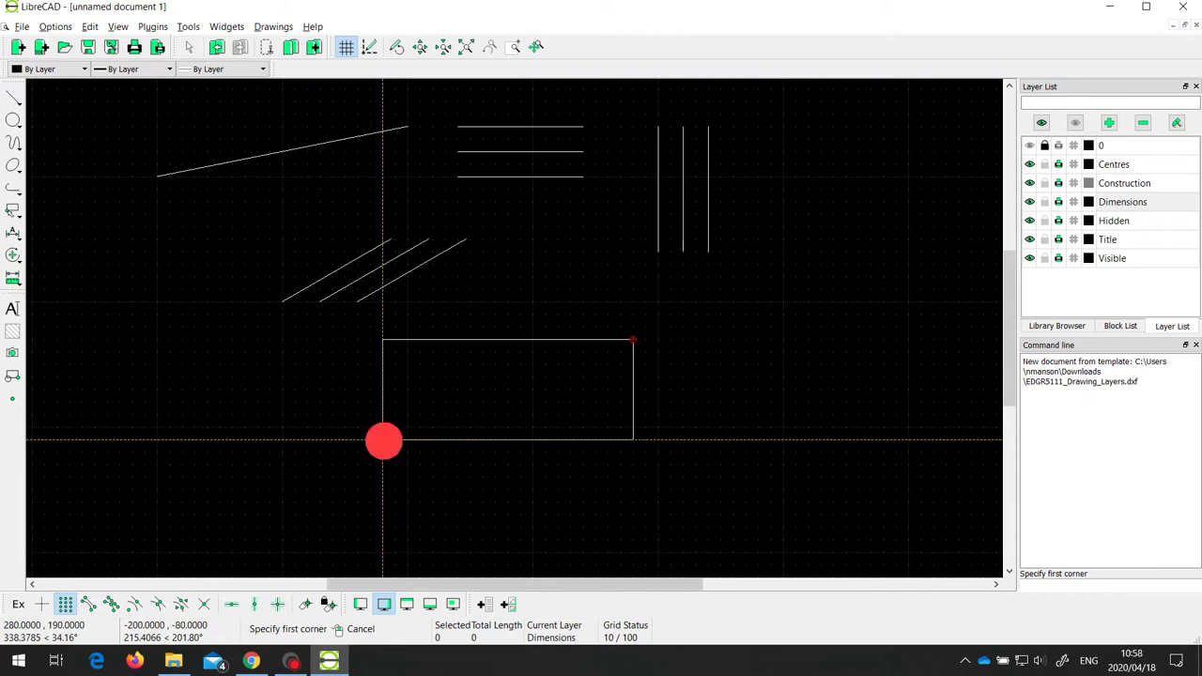
click(599, 366)
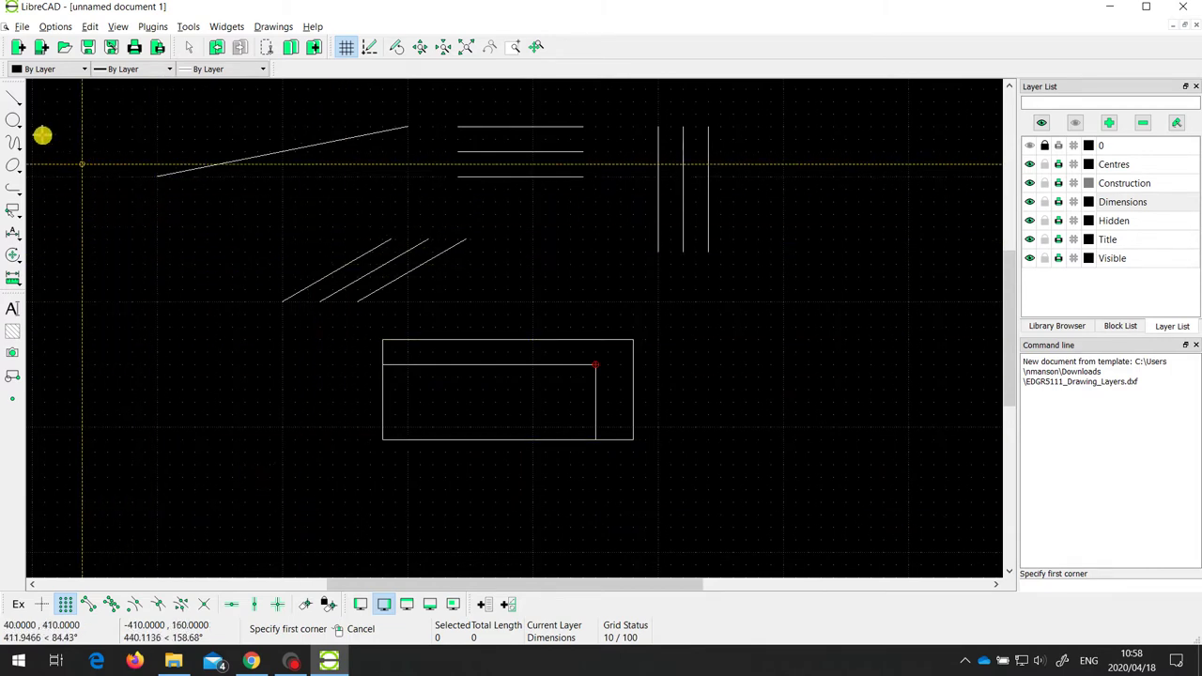
Draw five lines parallel to the two-point sloping line, one through (440, 400) and four closely spaced ones below it
click(14, 98)
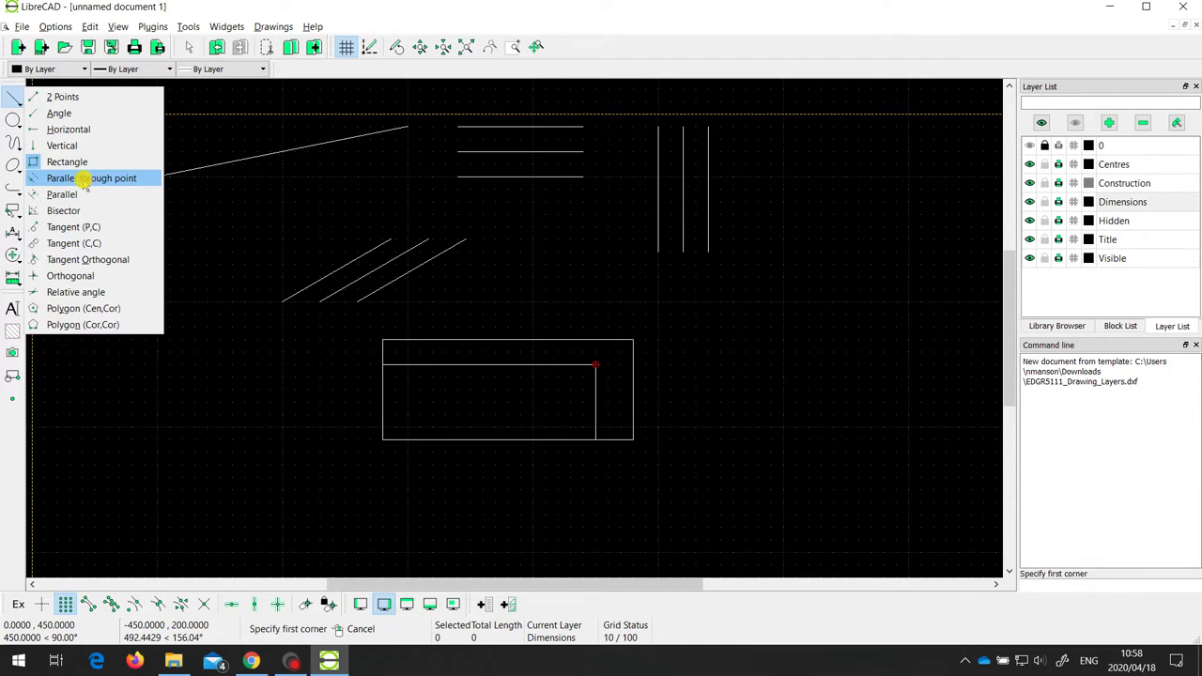
click(84, 179)
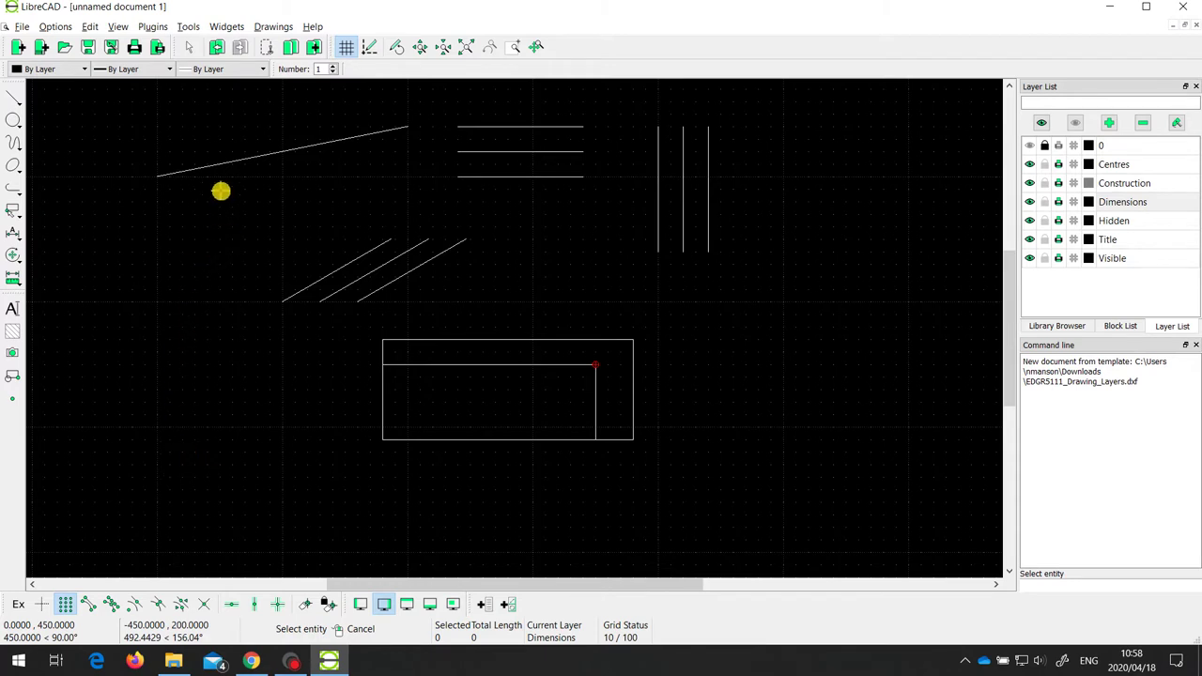
click(224, 161)
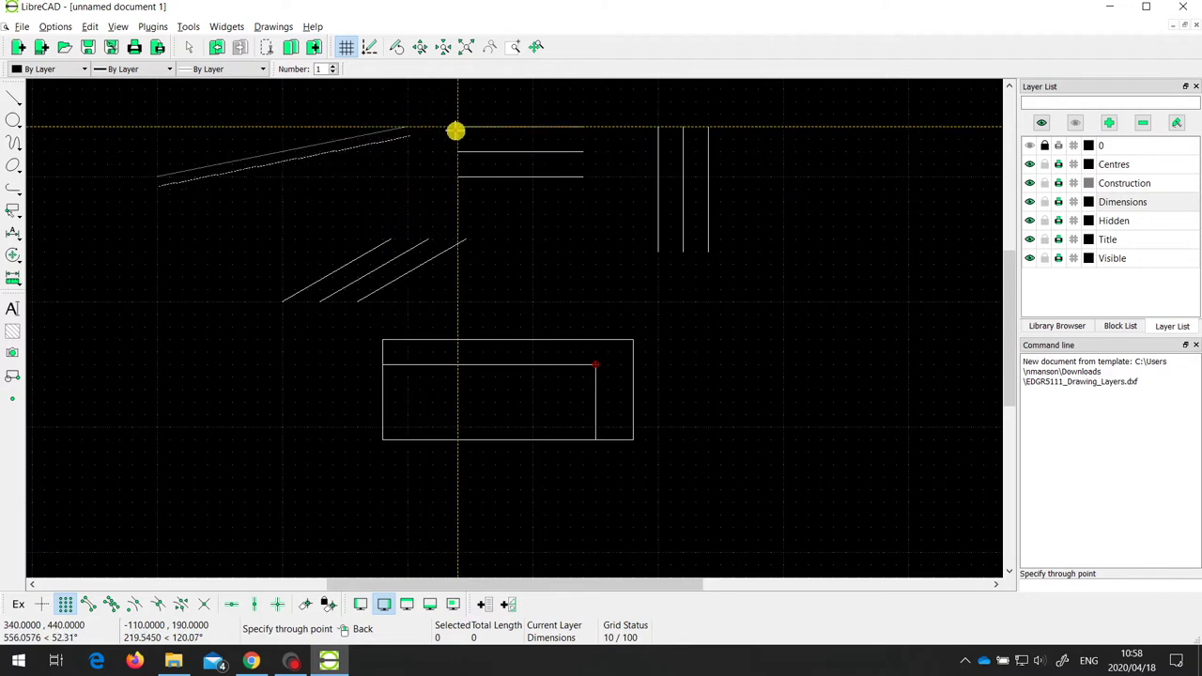
click(582, 179)
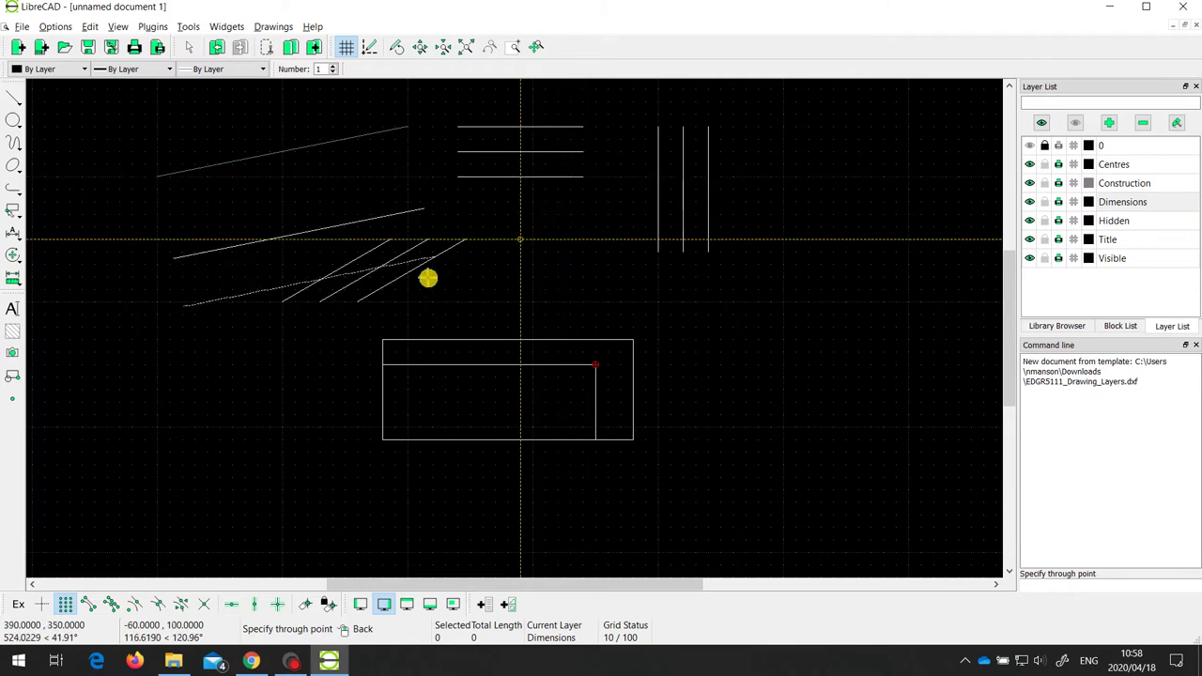
click(172, 260)
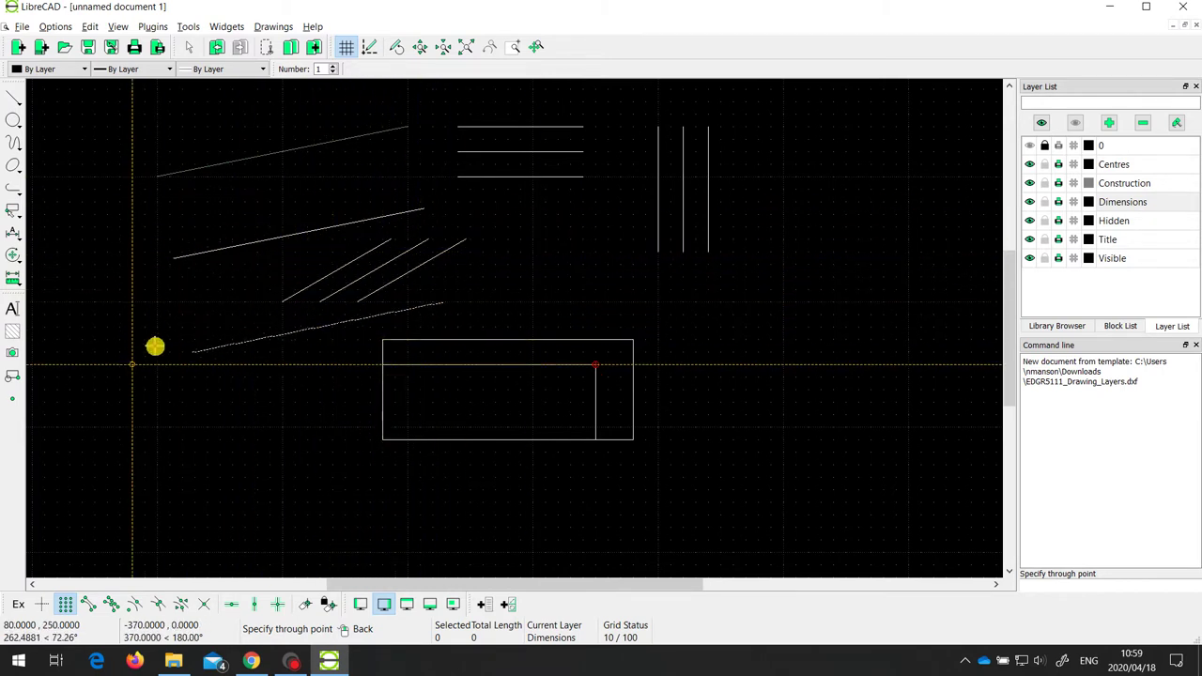
click(215, 336)
click(215, 328)
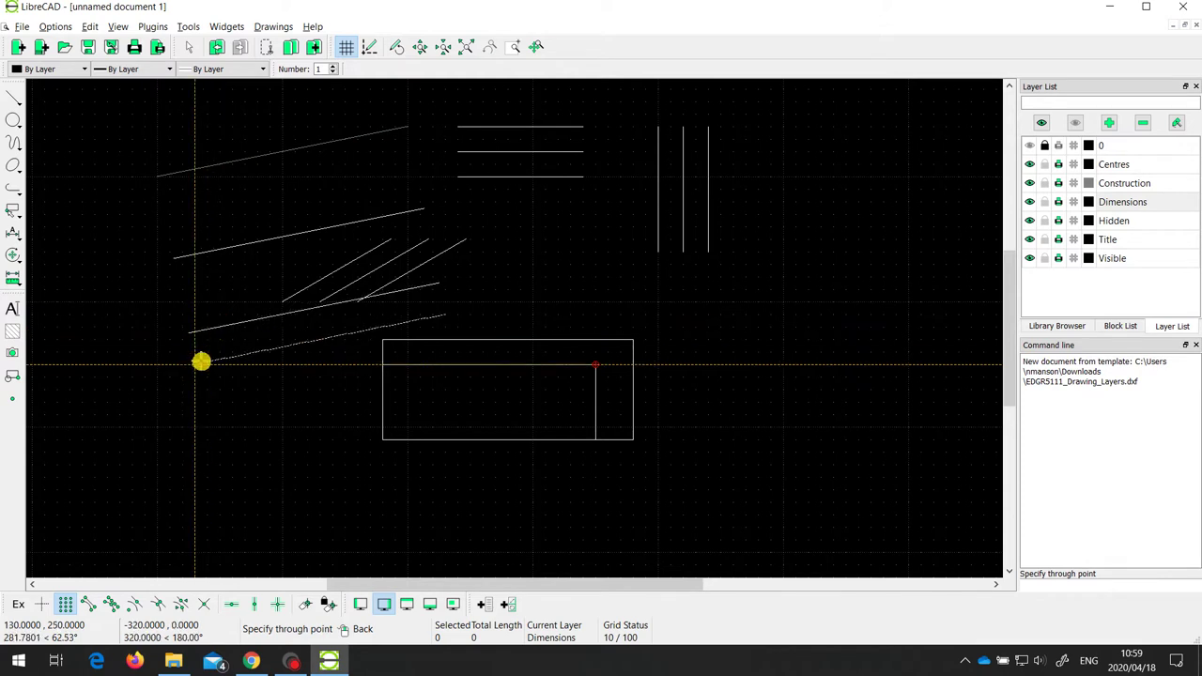
click(215, 349)
click(216, 365)
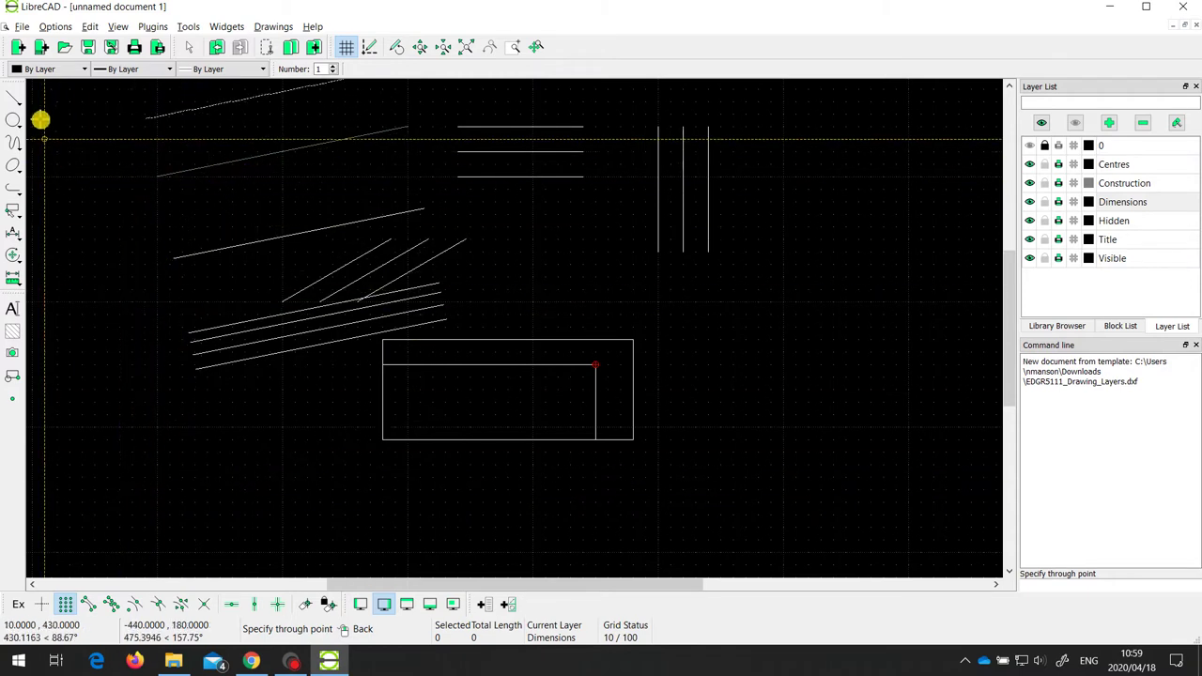
Draw parallels at distance 25: three successive verticals inward from the inner rectangle's left edge, and one line below the outer rectangle's bottom edge
click(13, 97)
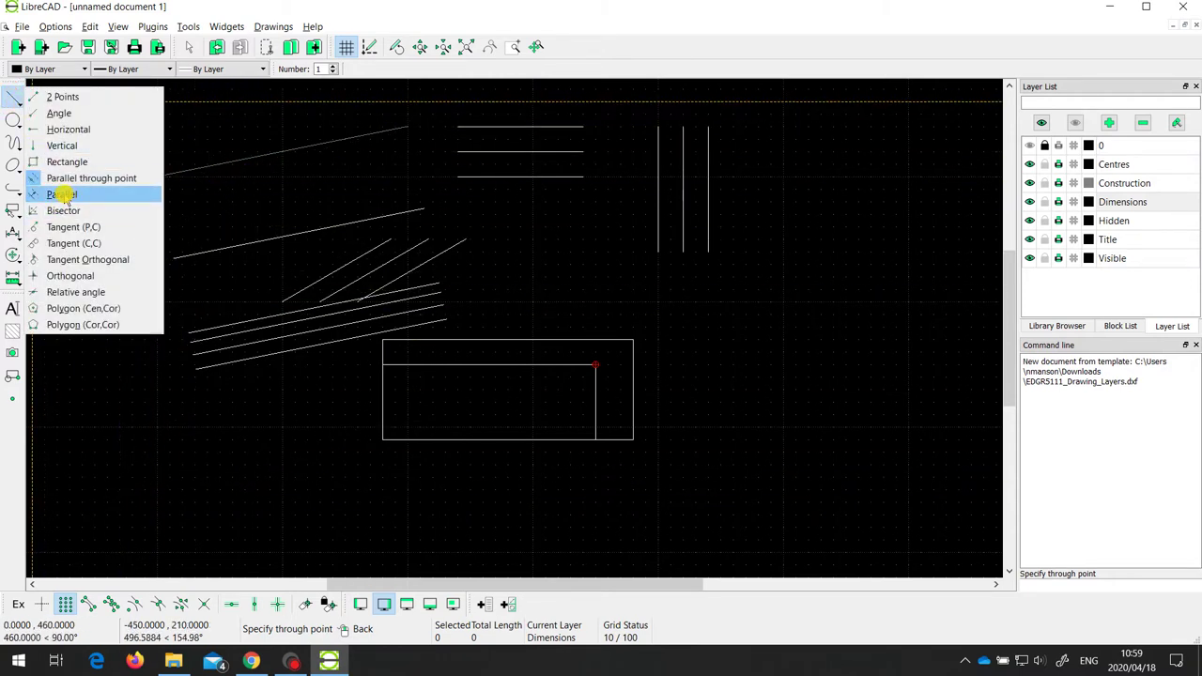
click(63, 194)
click(318, 67)
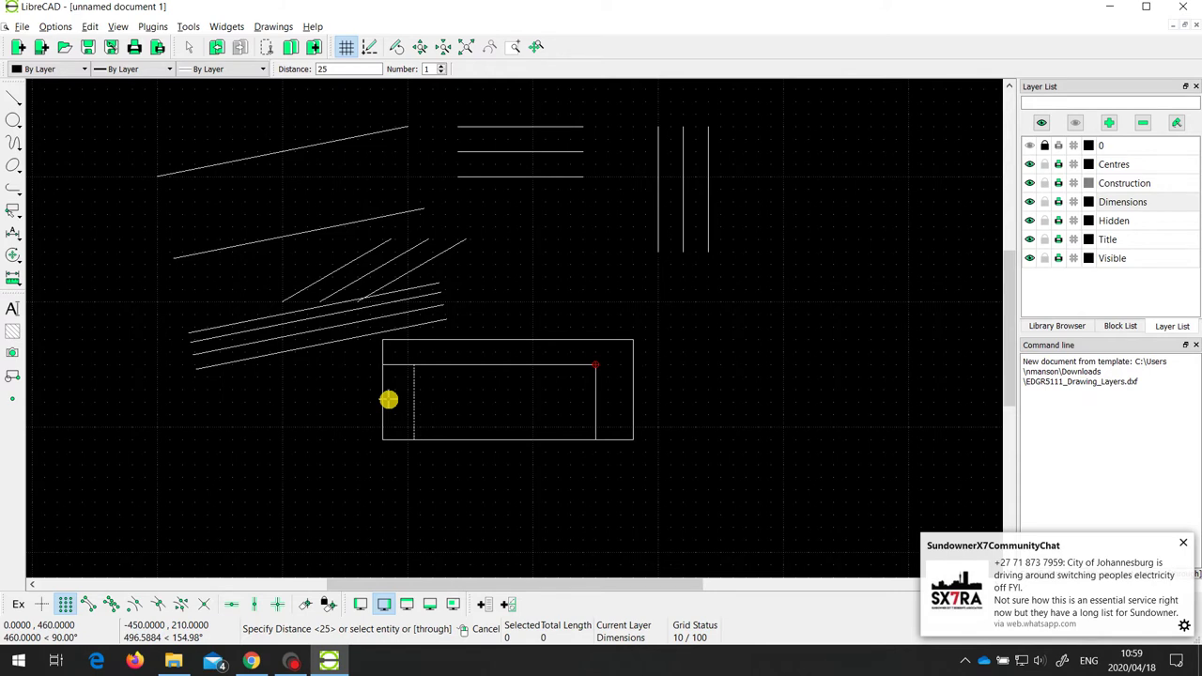
click(392, 397)
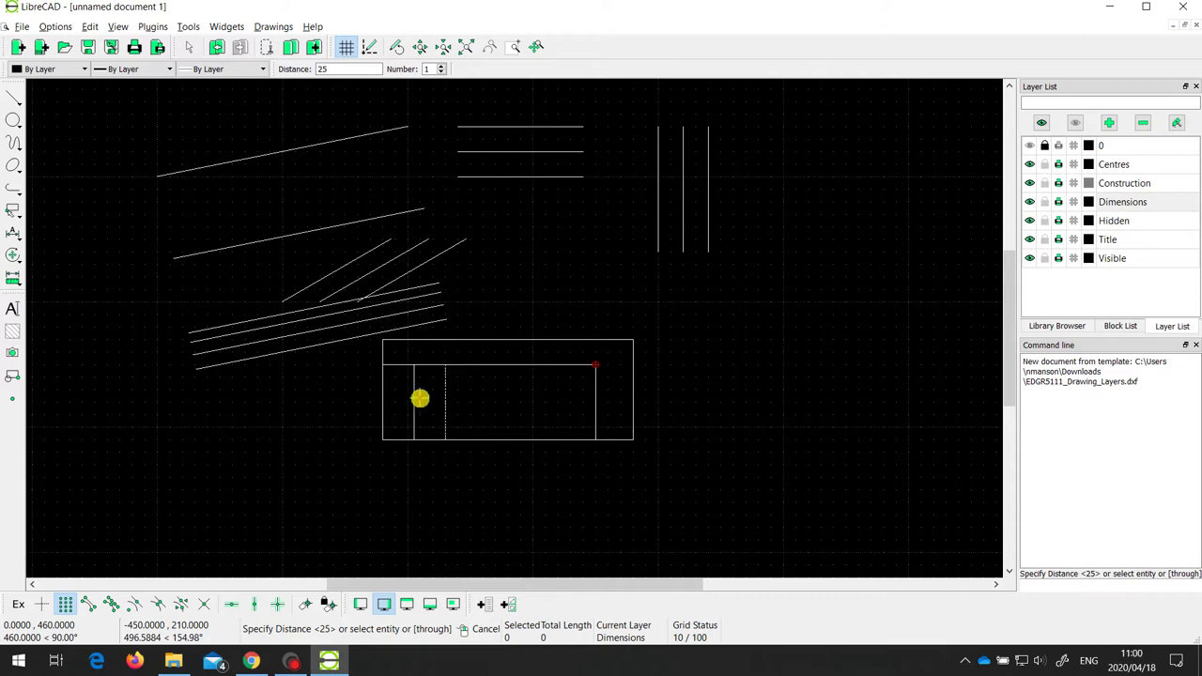
click(424, 398)
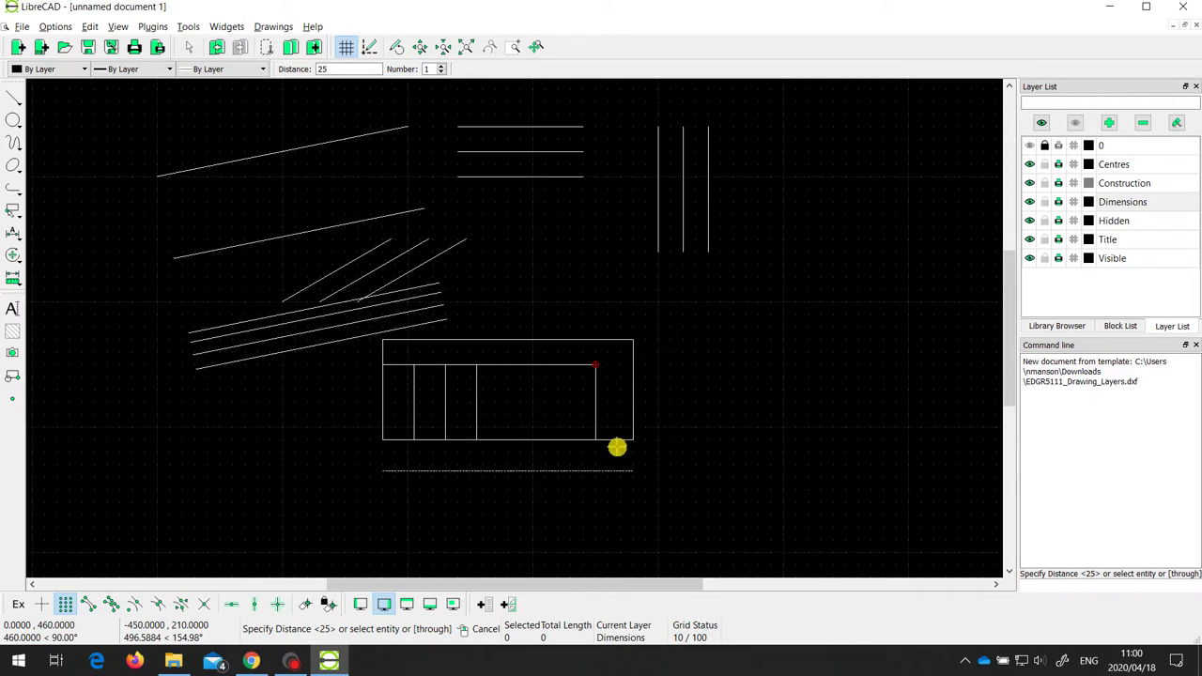
click(617, 448)
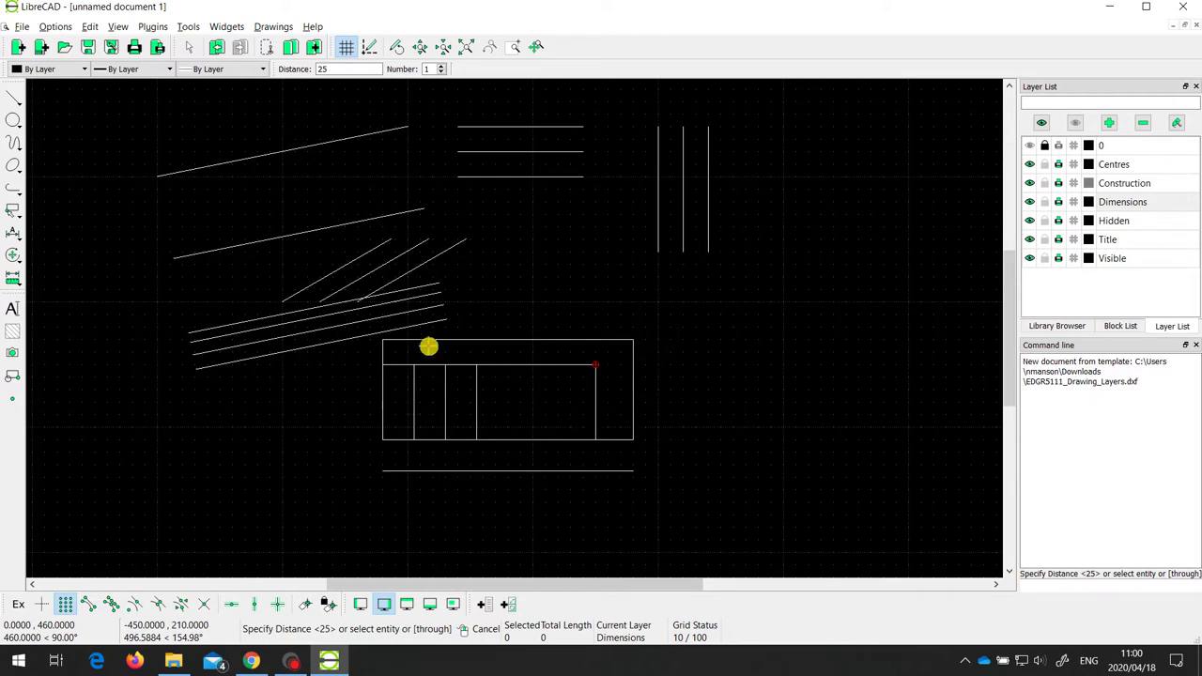
Draw bisectors of length 50 between the rectangle's bottom edge and third inner vertical, and between the second sloping line and the leftmost 30° line
click(10, 100)
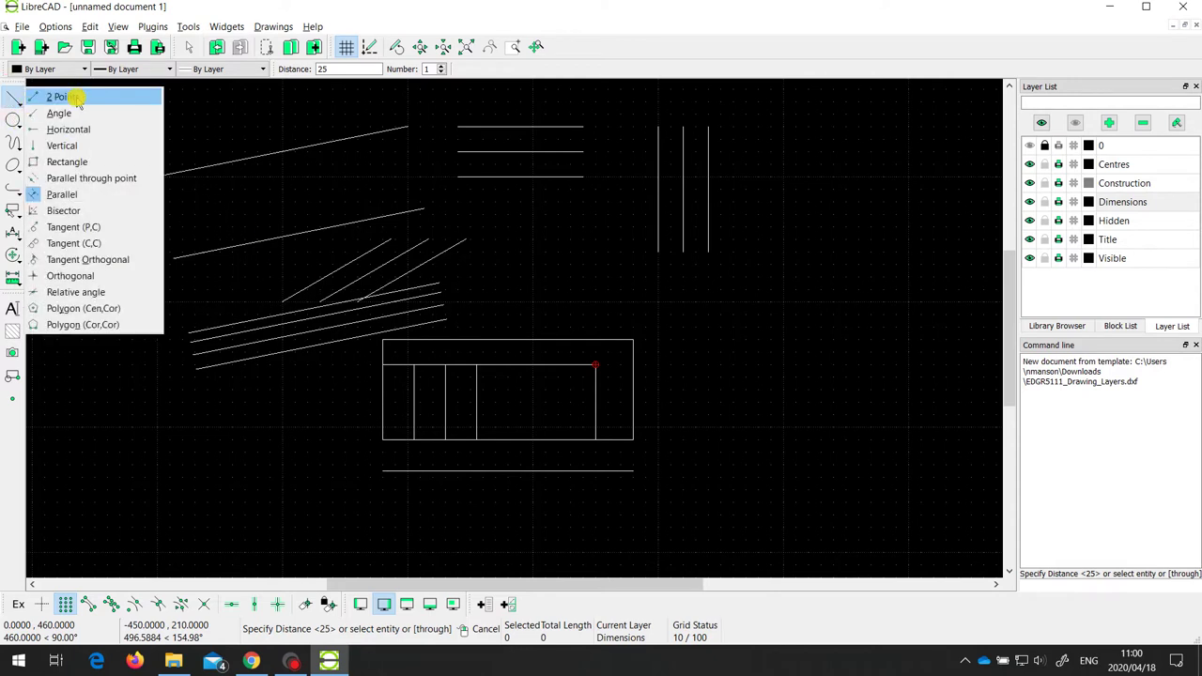
click(71, 212)
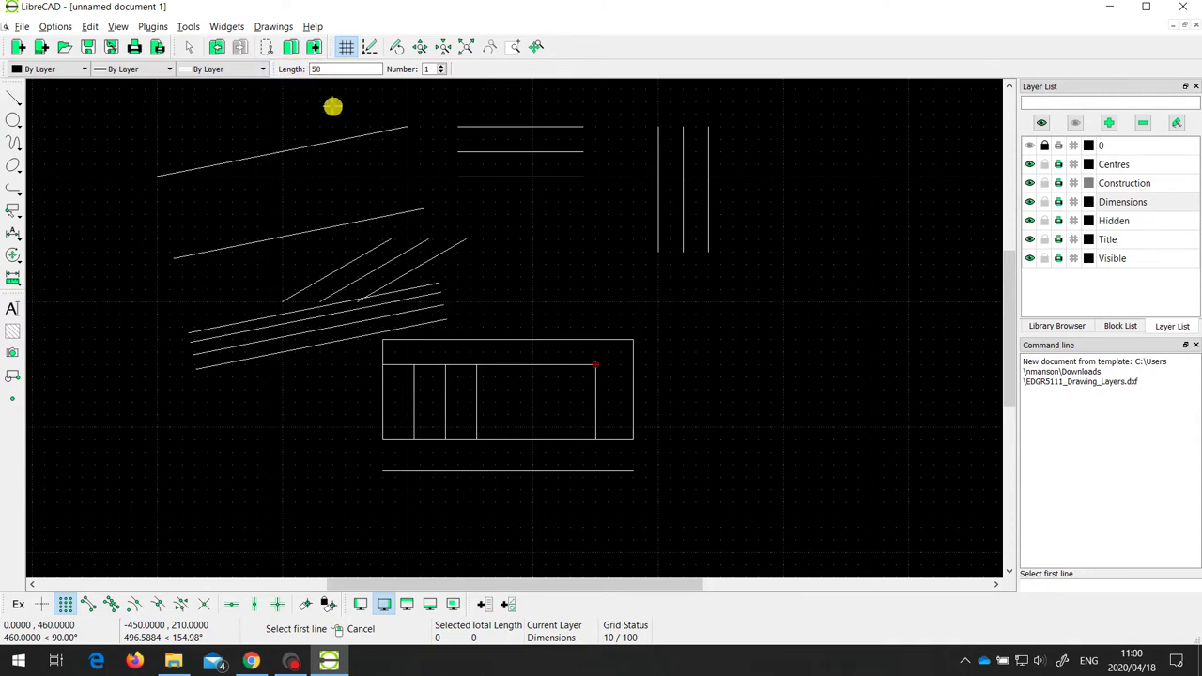
double_click(322, 69)
click(511, 439)
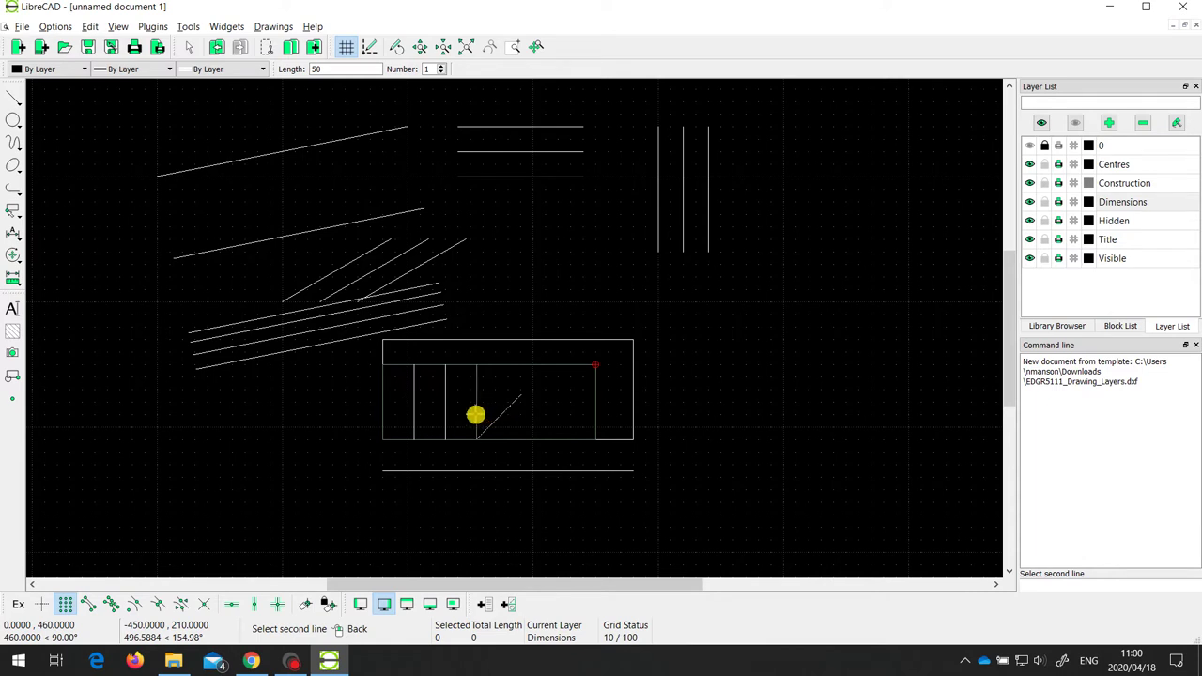
click(476, 401)
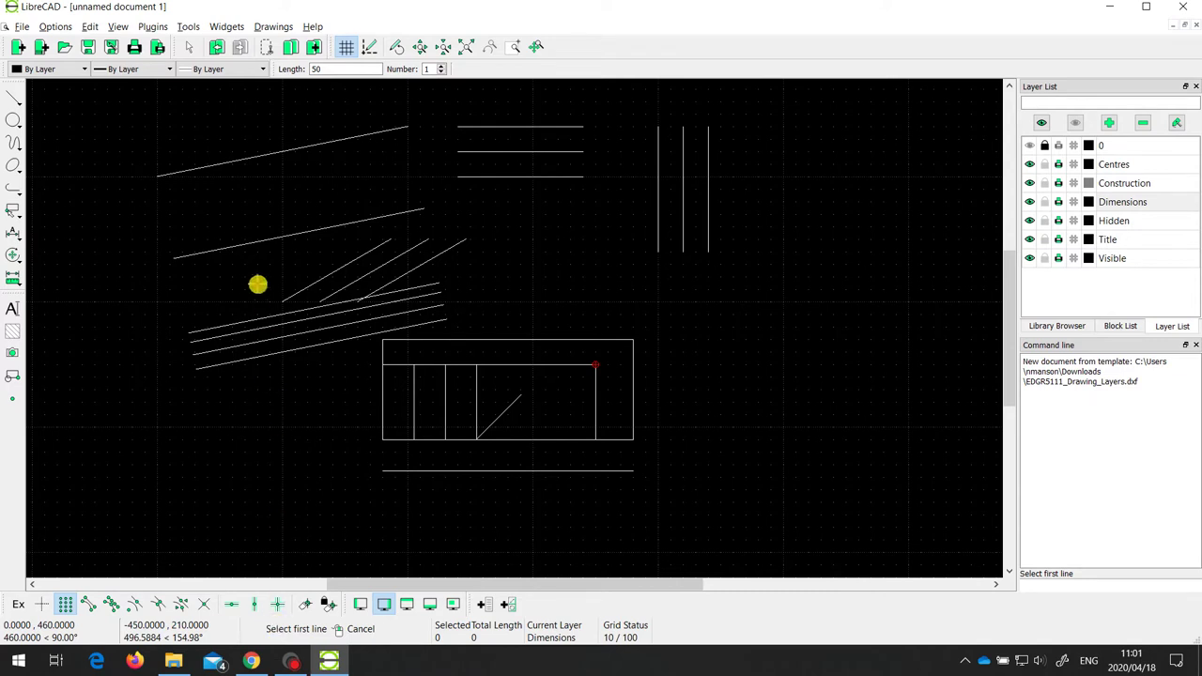
click(230, 251)
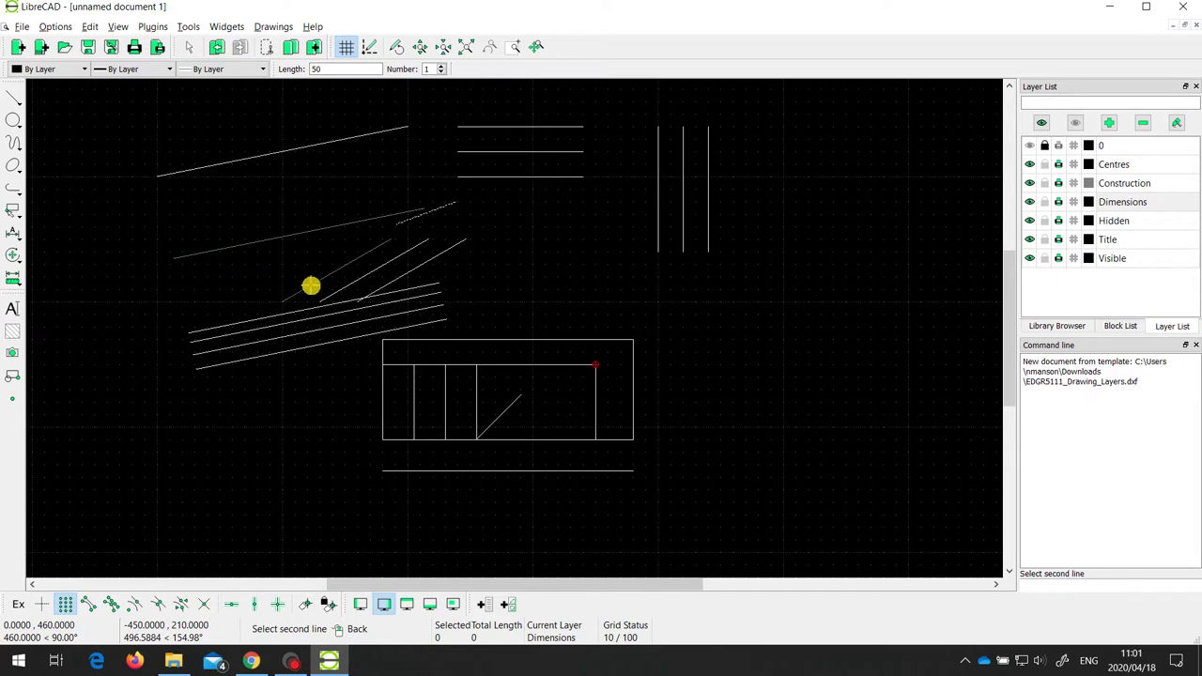
click(306, 285)
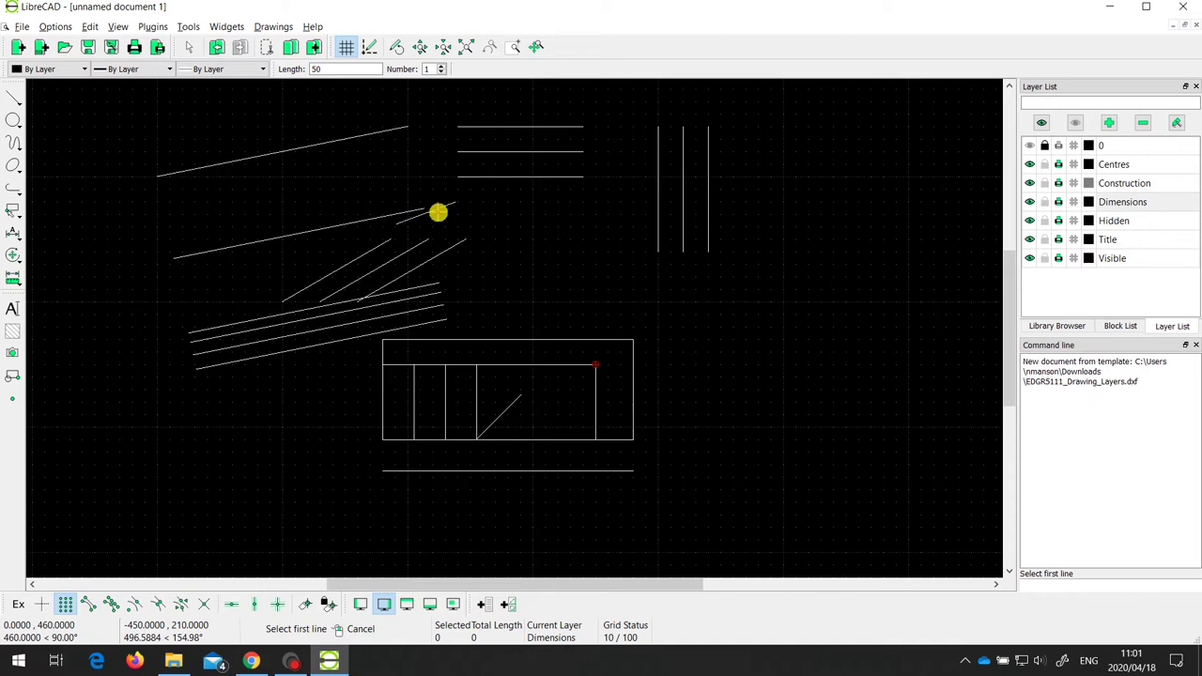
click(14, 97)
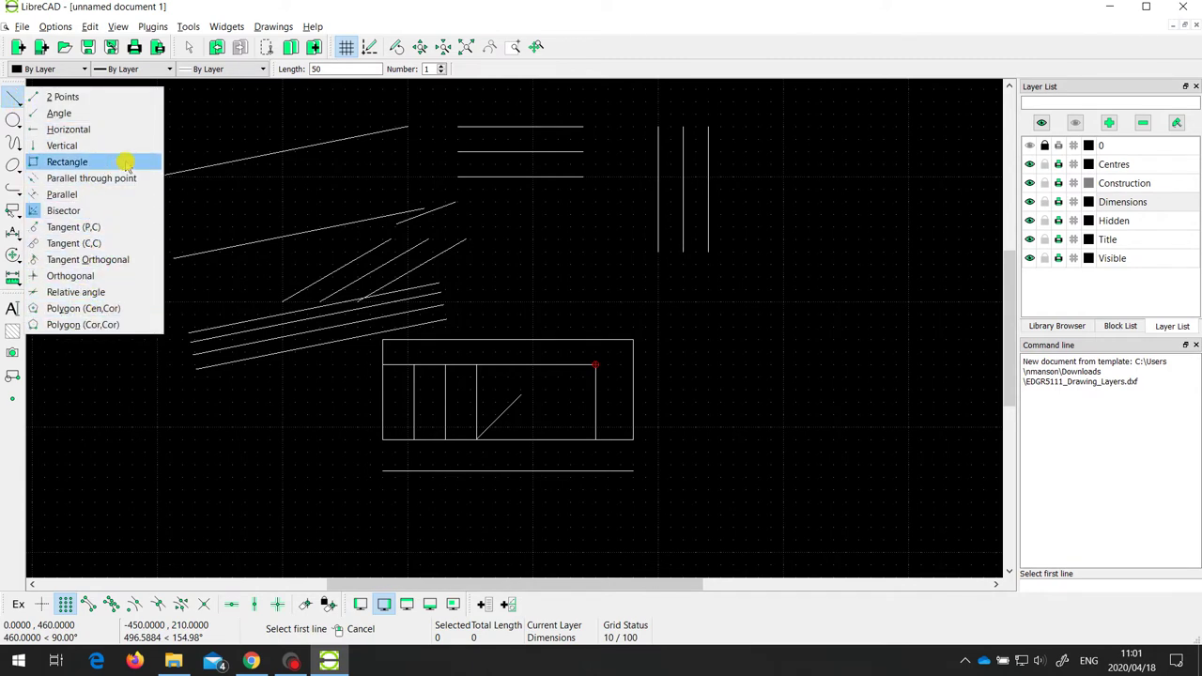
click(12, 120)
click(13, 117)
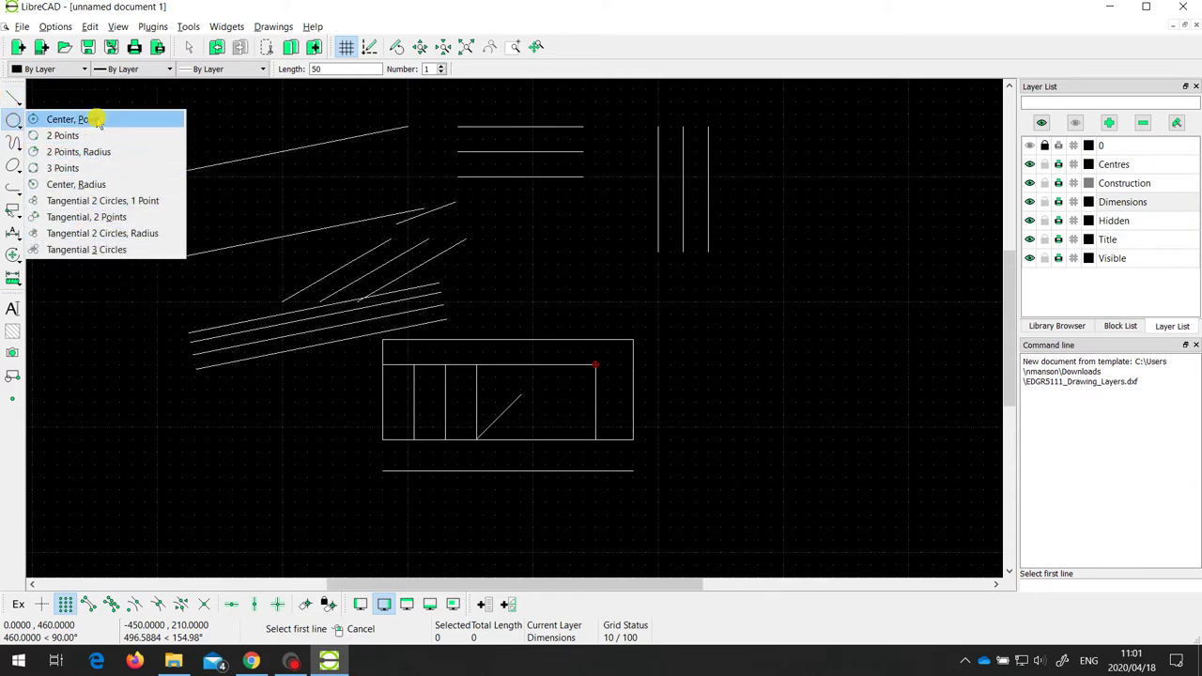
click(131, 397)
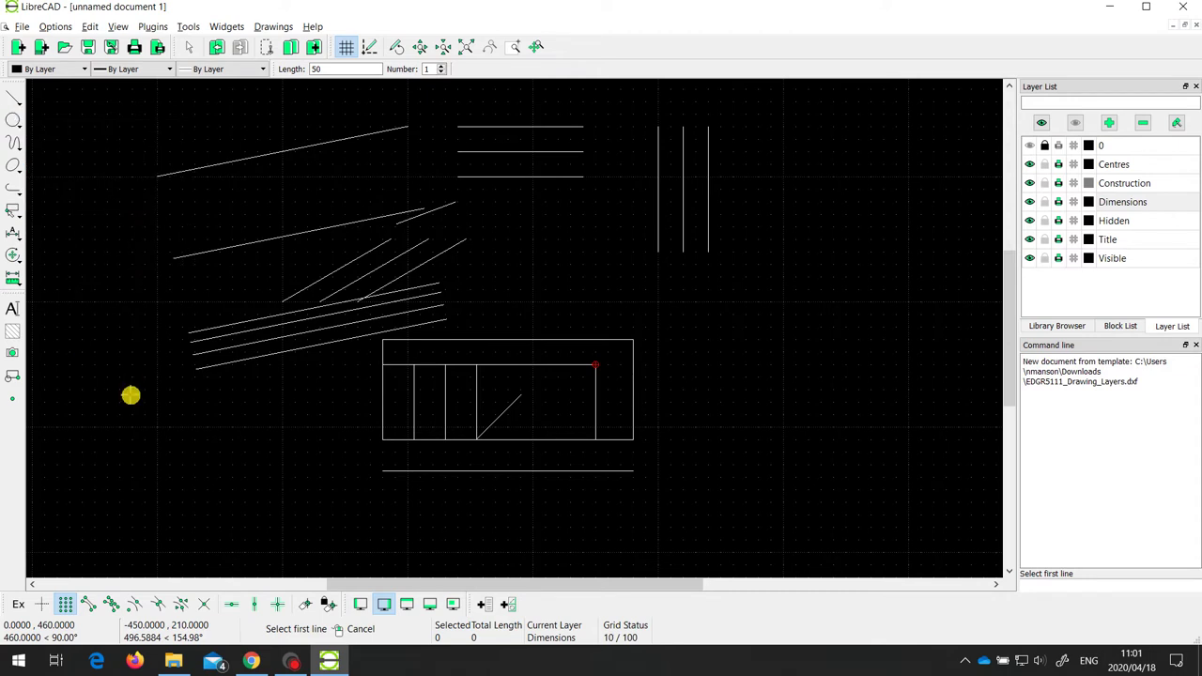
Delete all lines and rectangles from the drawing
key(ctrl+a)
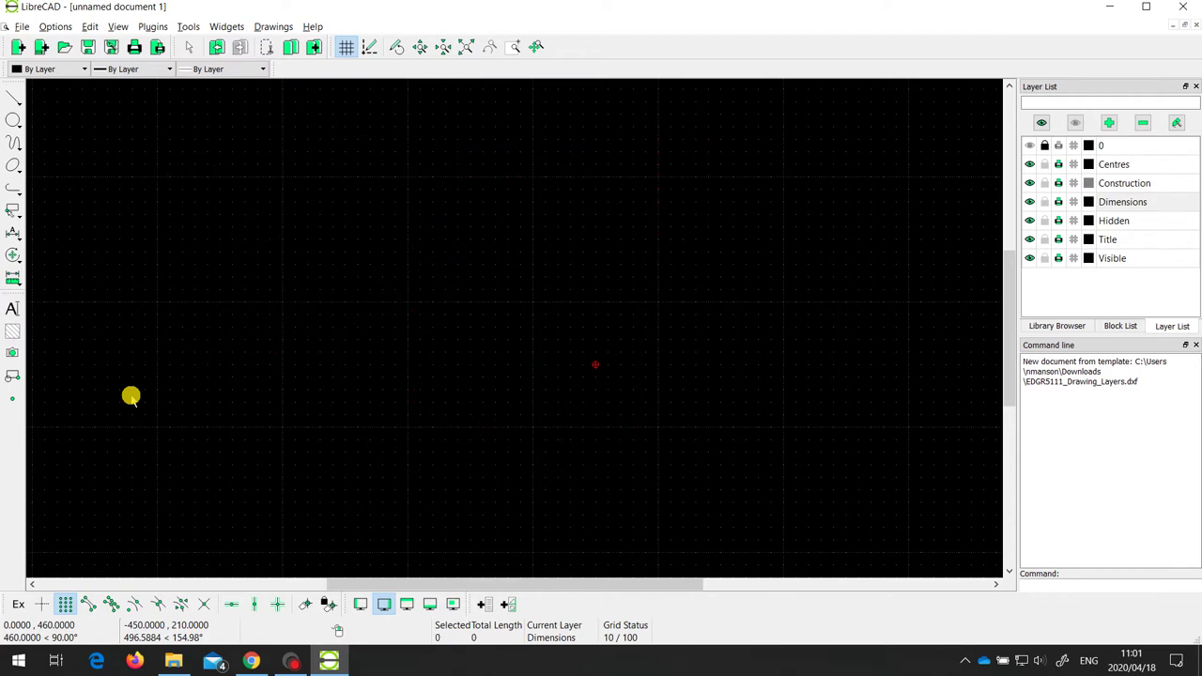
Draw a circle by center and point, centered at (300, 300) and passing through (350, 270)
click(11, 120)
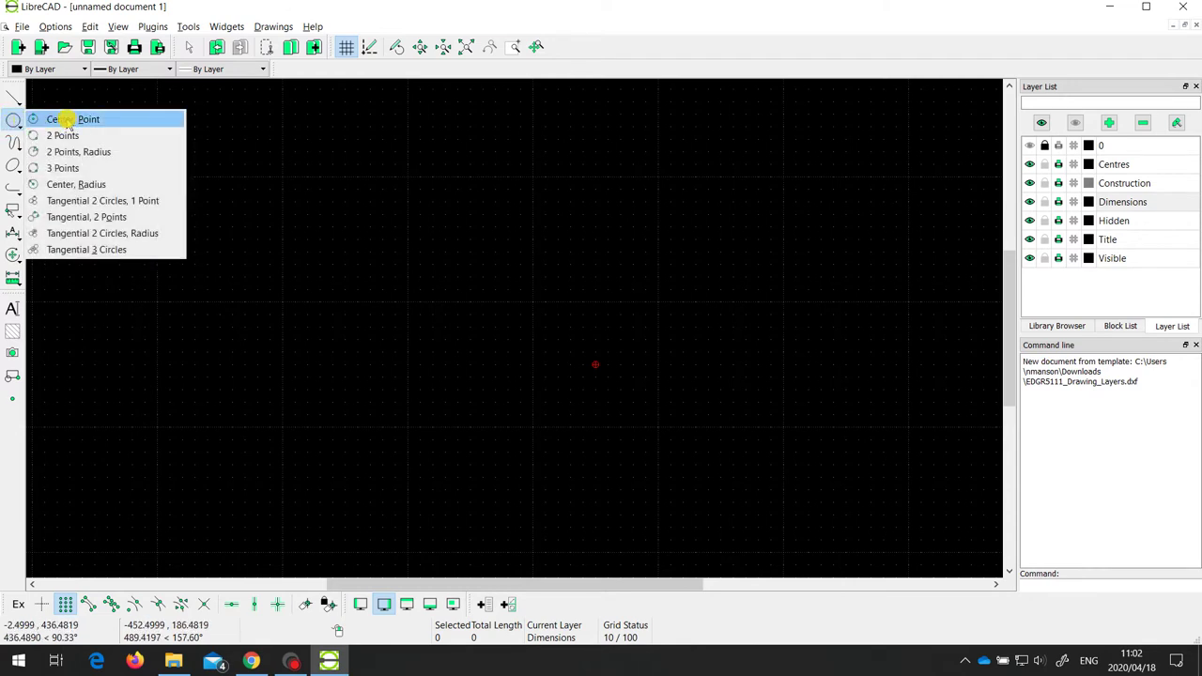
click(68, 120)
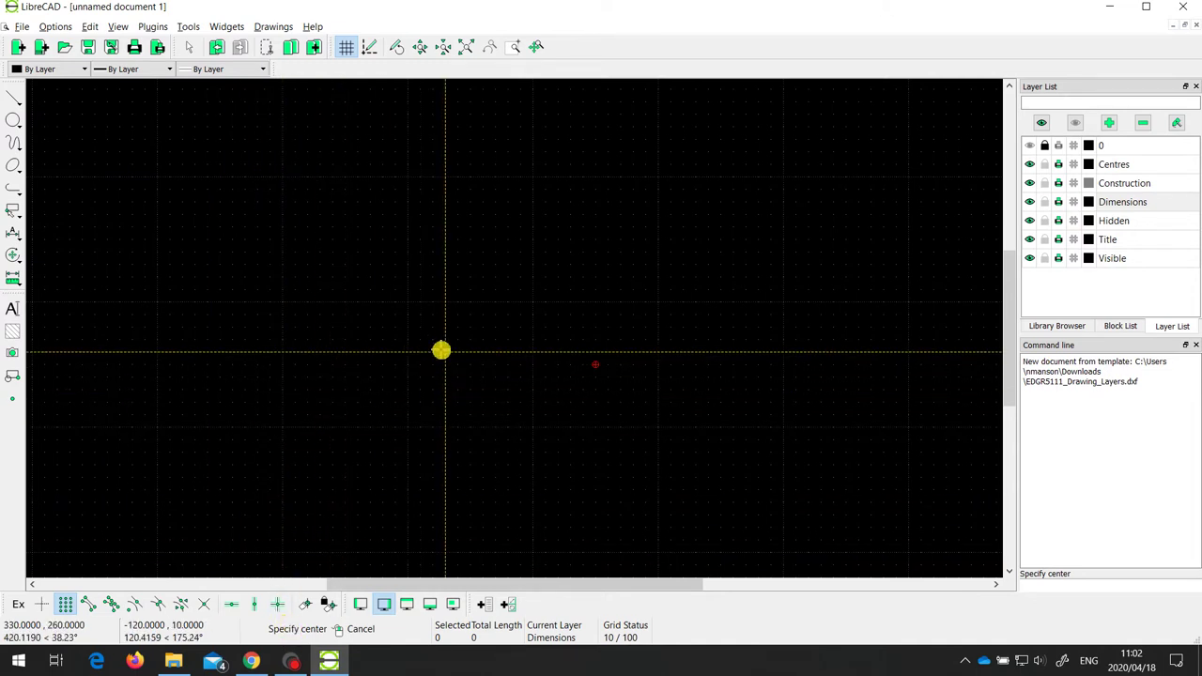
click(408, 302)
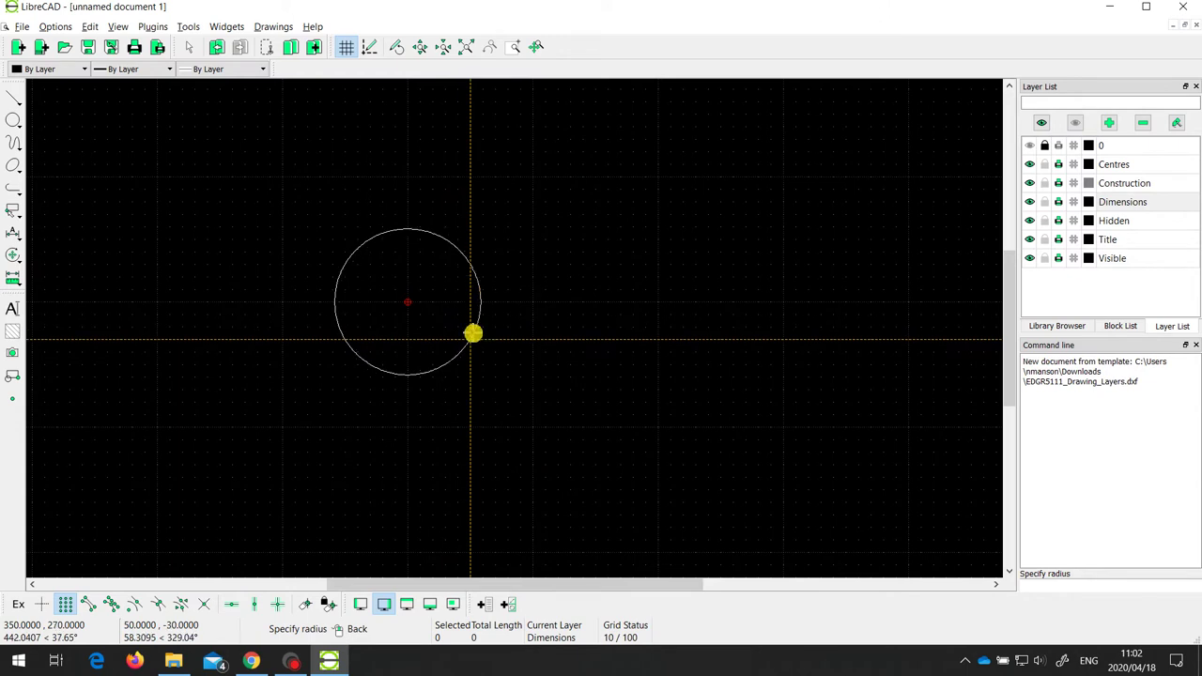
click(473, 333)
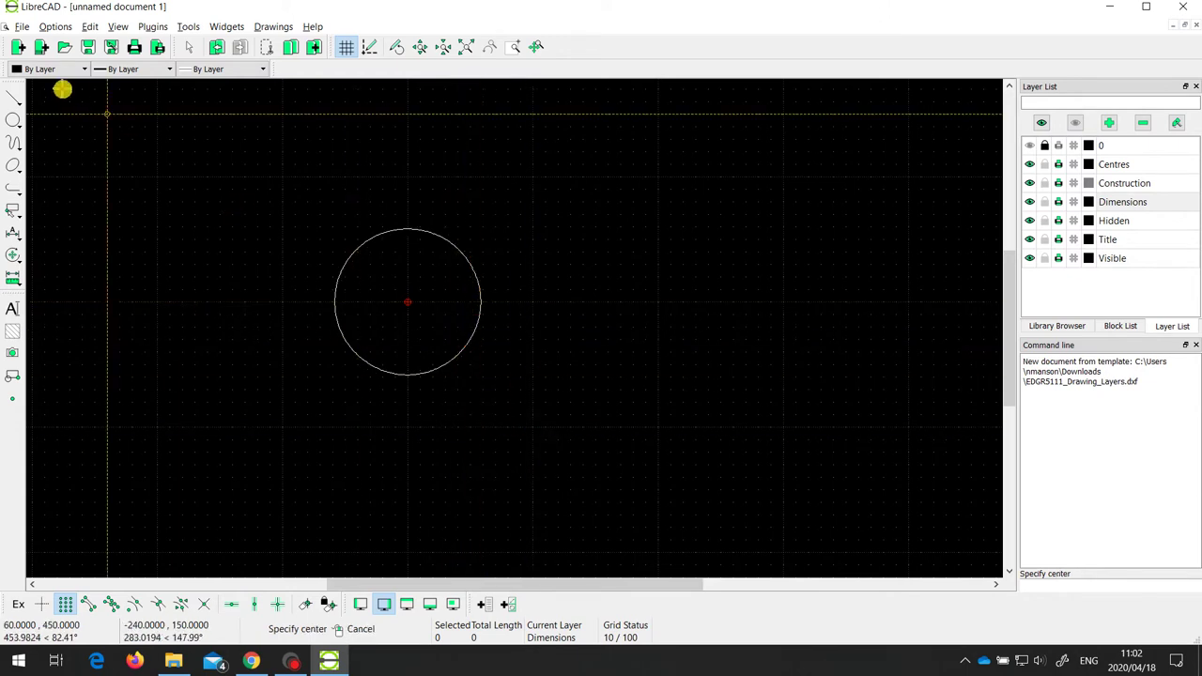
Draw a two-point circle with its diameter running from (110, 160) to (210, 210)
click(12, 120)
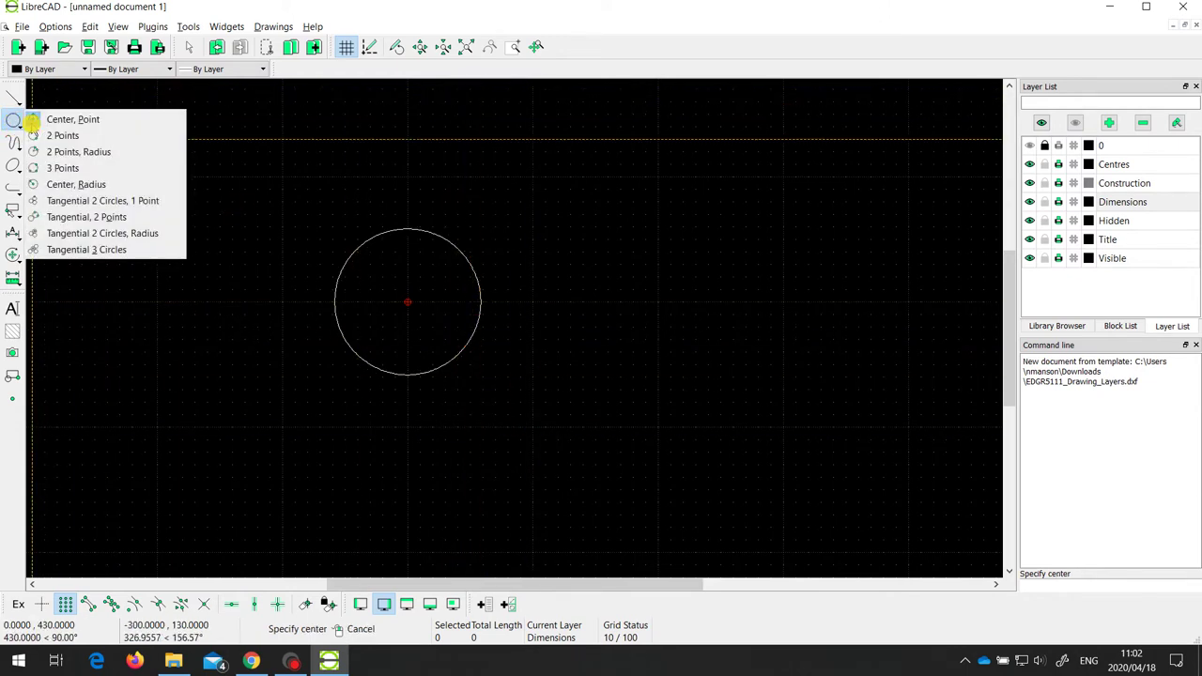
click(58, 136)
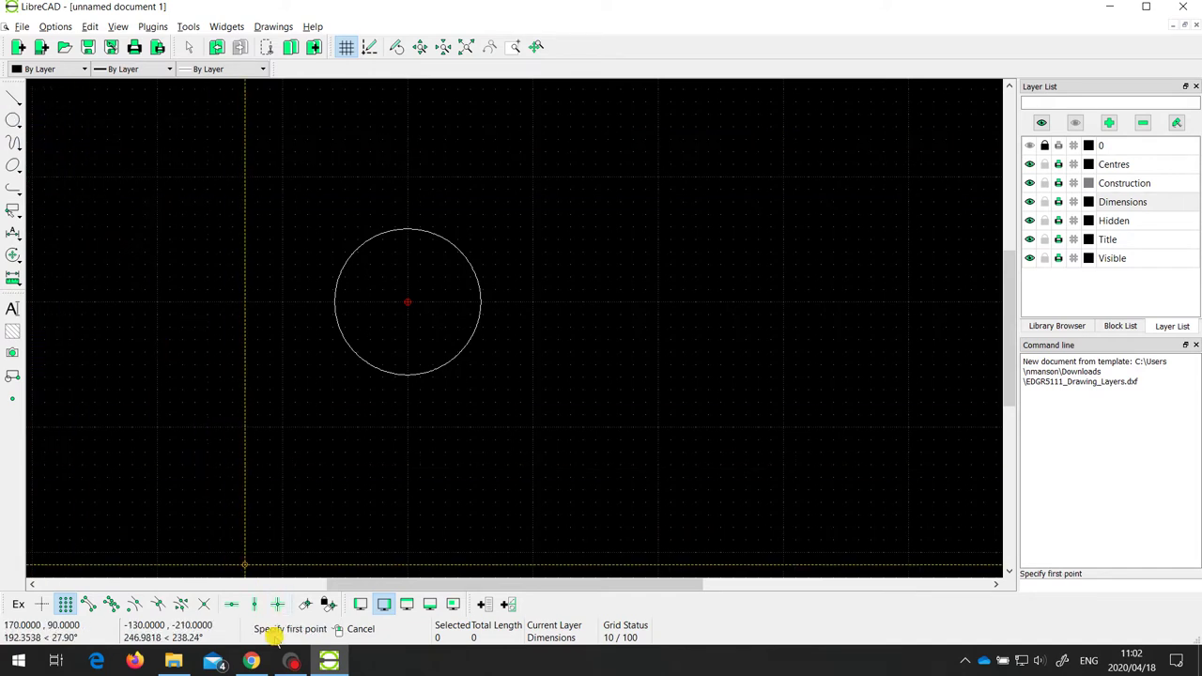
click(169, 477)
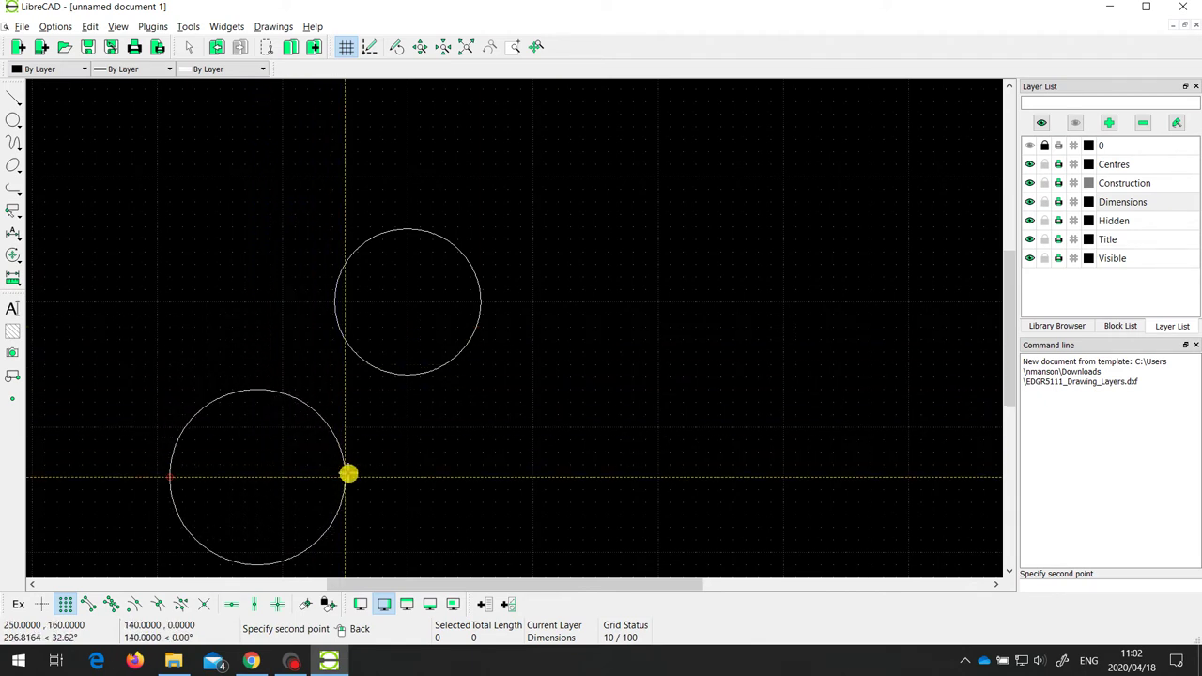
click(296, 415)
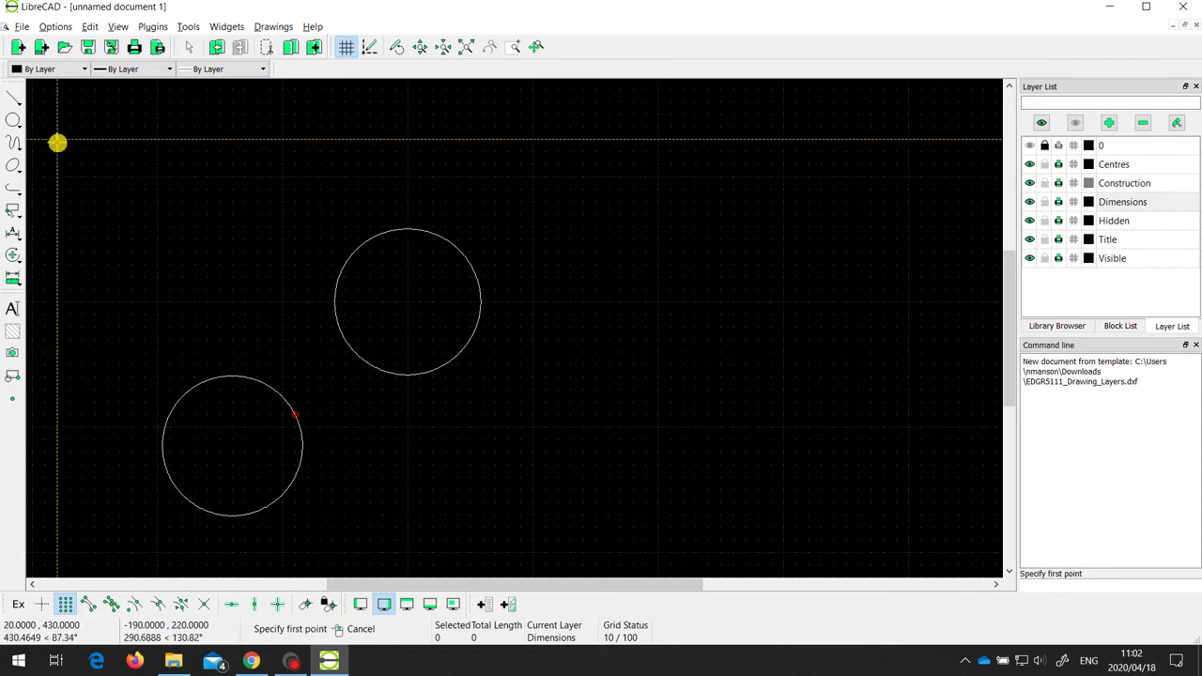
Draw a circle of radius 50 through the points (420, 370) and (460, 370), choosing the center below them
click(17, 122)
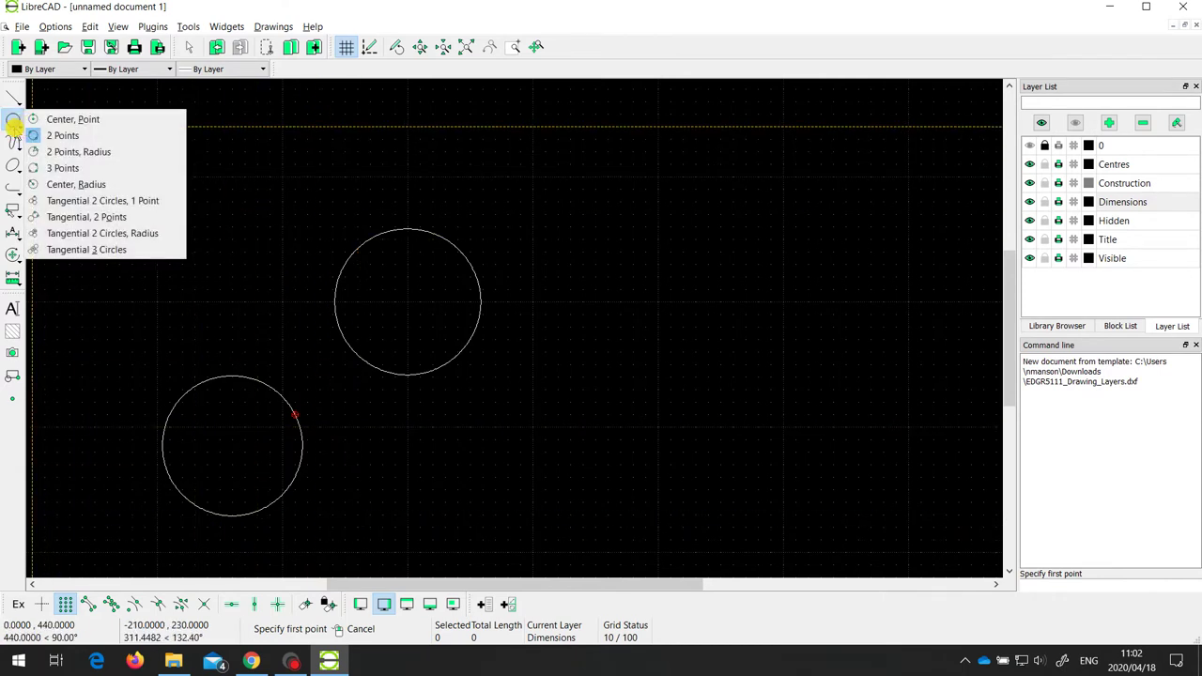
click(78, 152)
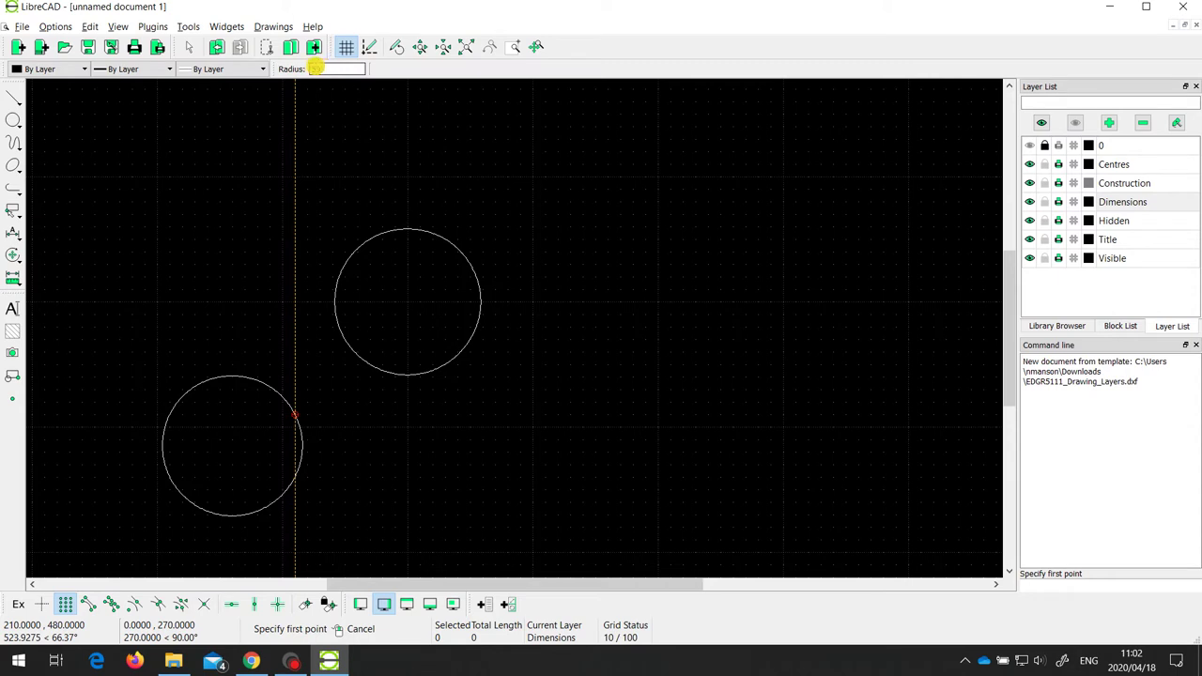
click(558, 215)
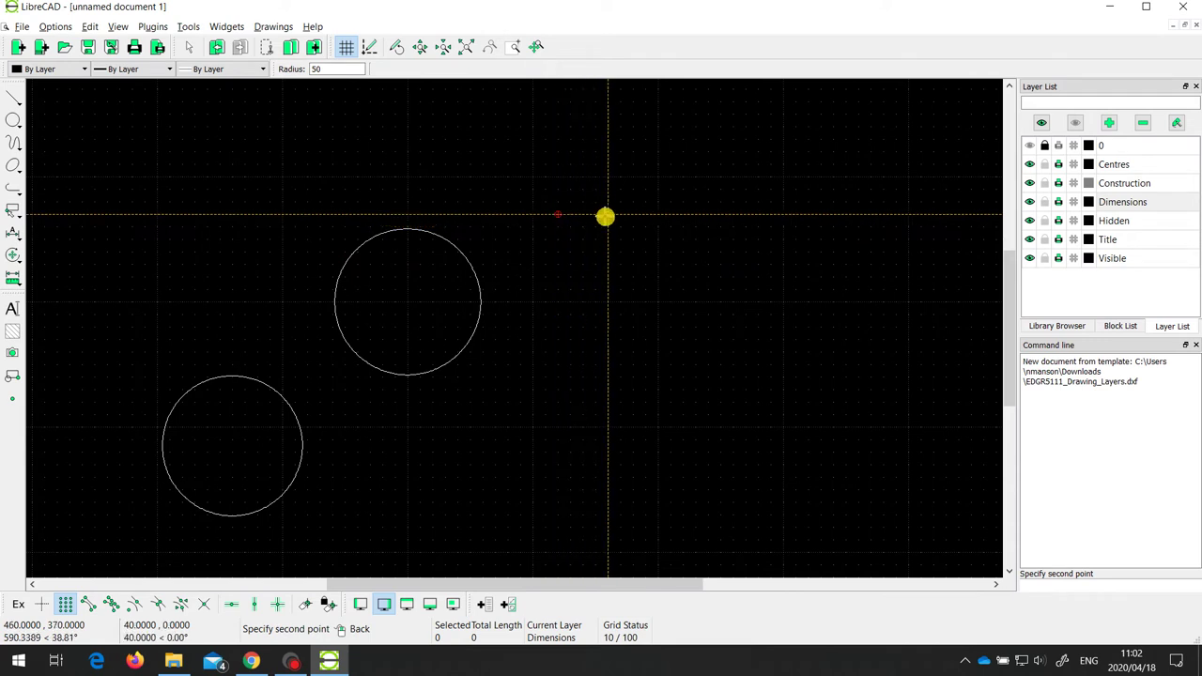
click(605, 217)
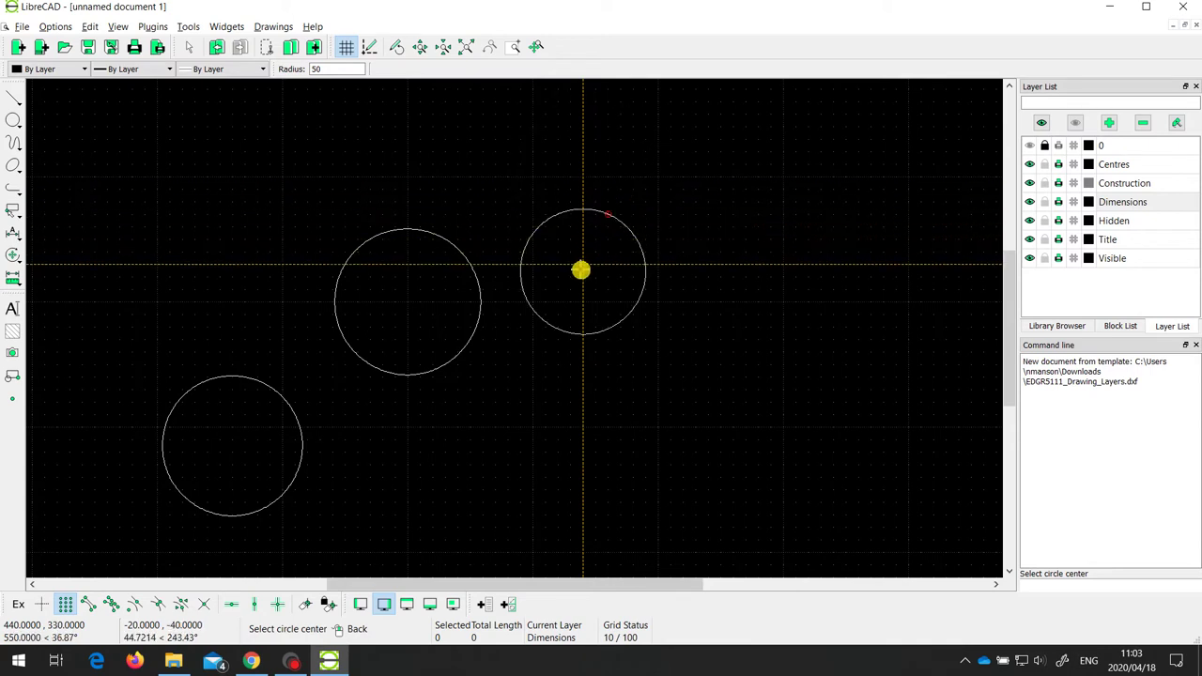
click(582, 269)
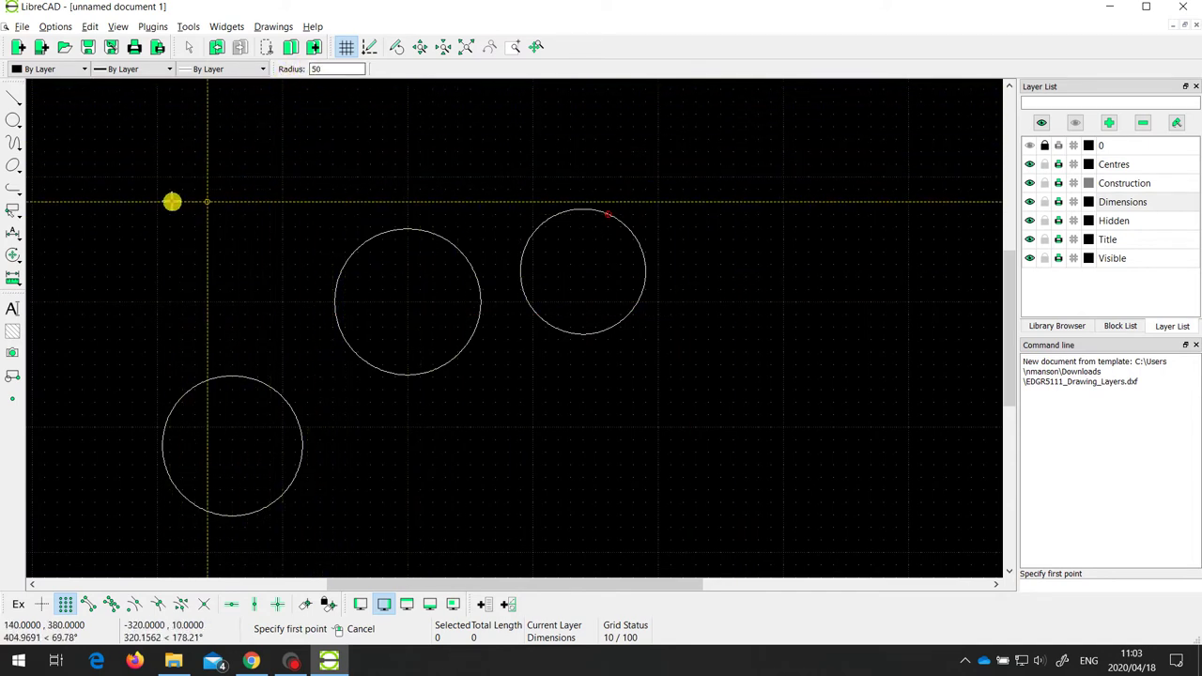
Try to draw a two-point circle of radius 50 from (60, 420) to a second point too far away
click(106, 153)
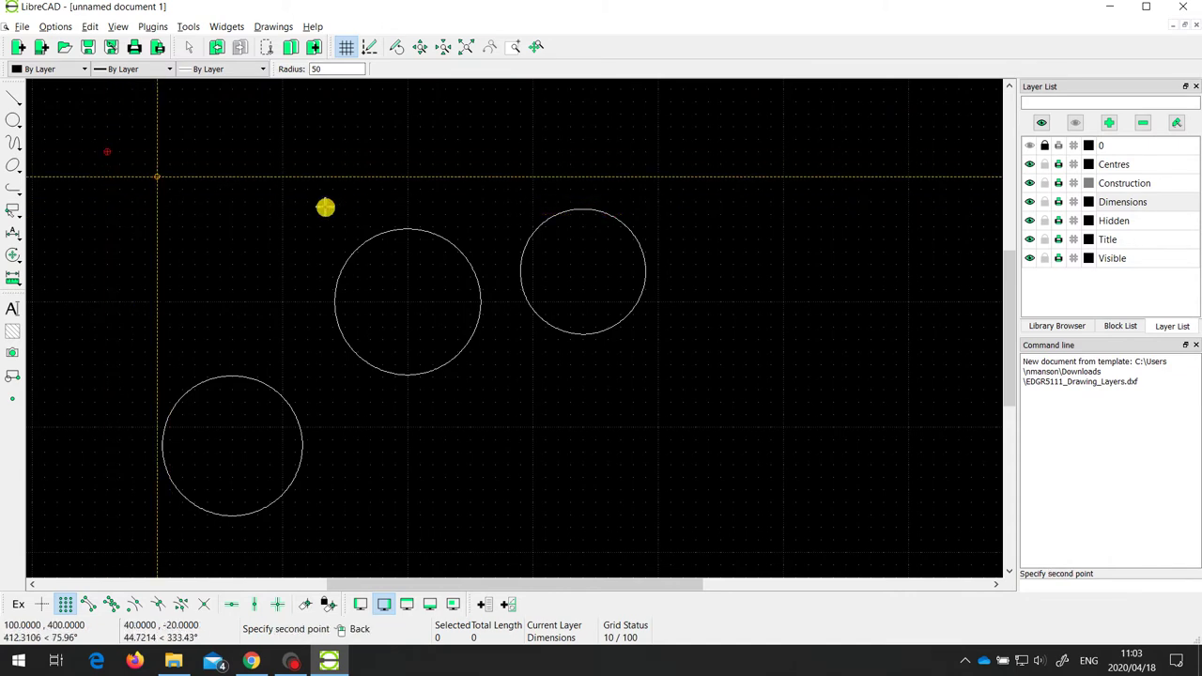
click(495, 153)
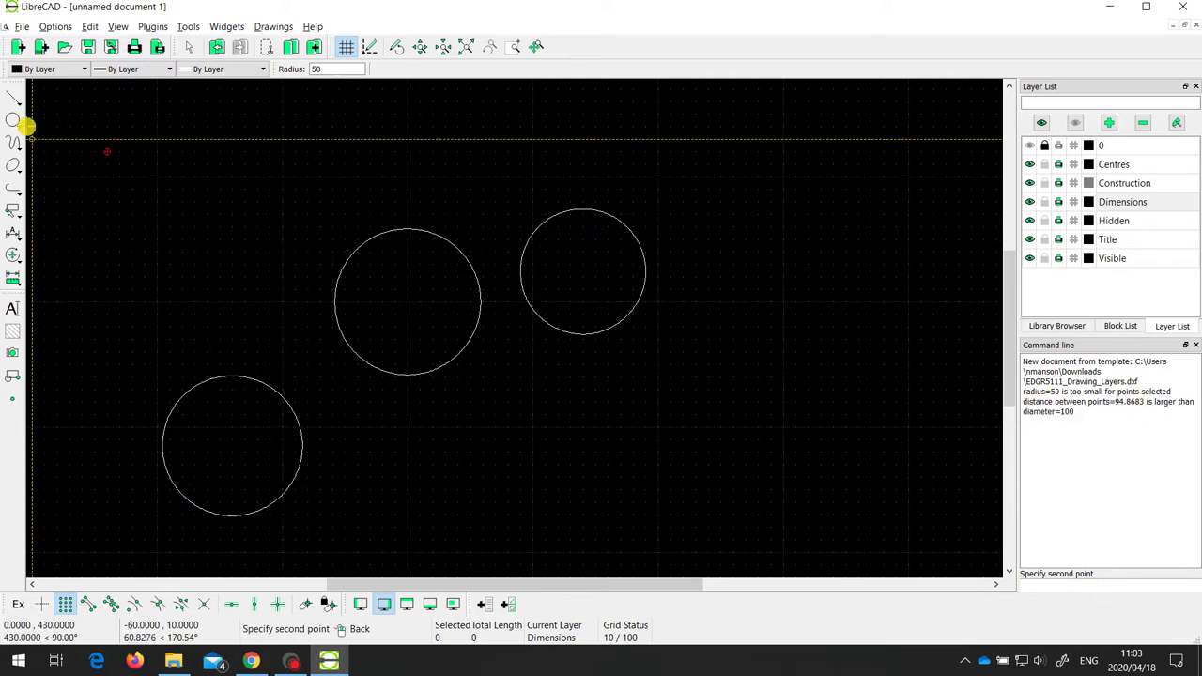
Draw a three-point circle through (420, 140), (570, 120) and (530, 260)
click(13, 121)
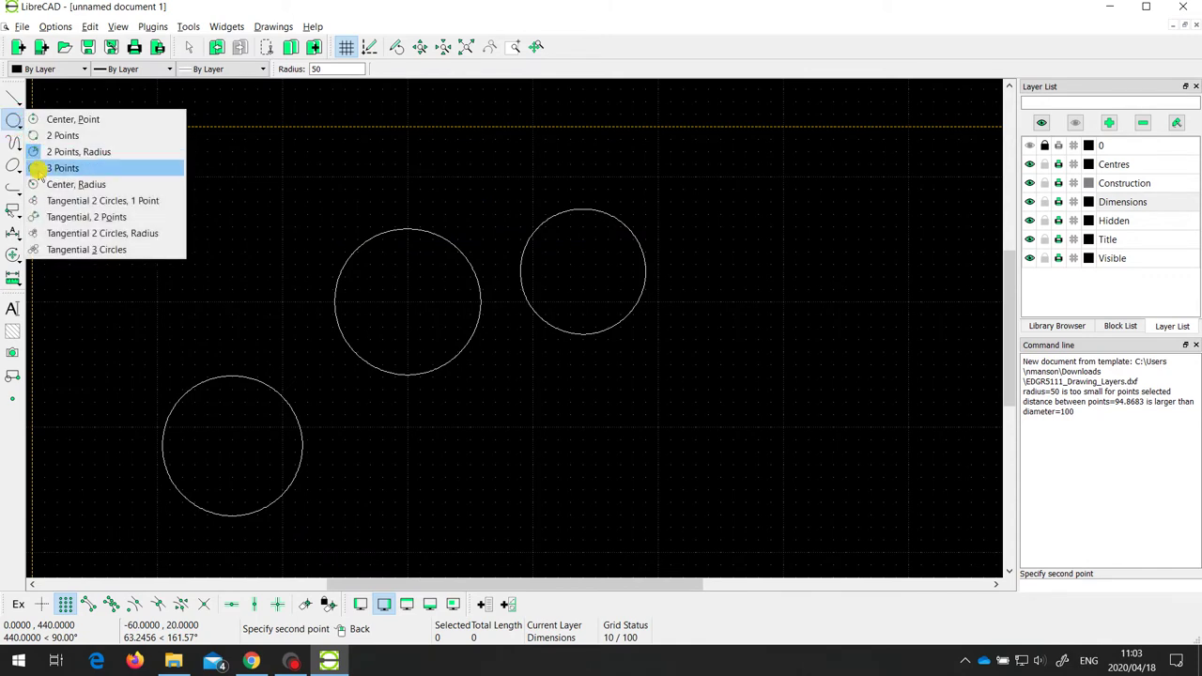
click(56, 169)
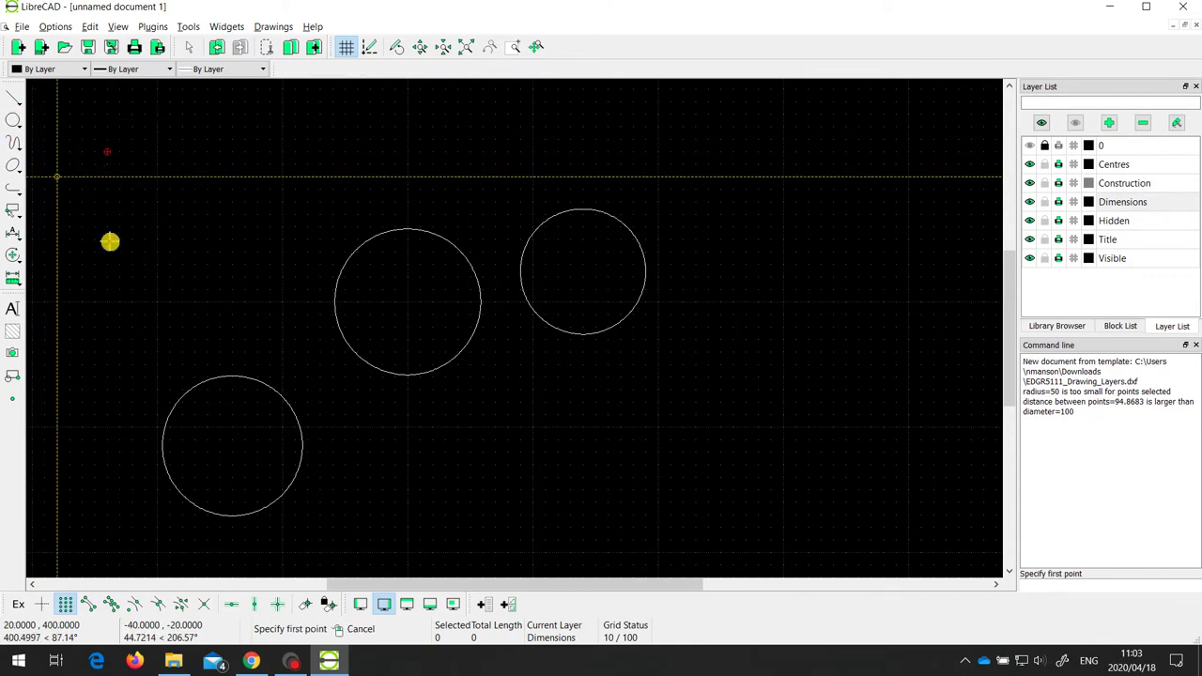
click(558, 503)
click(746, 528)
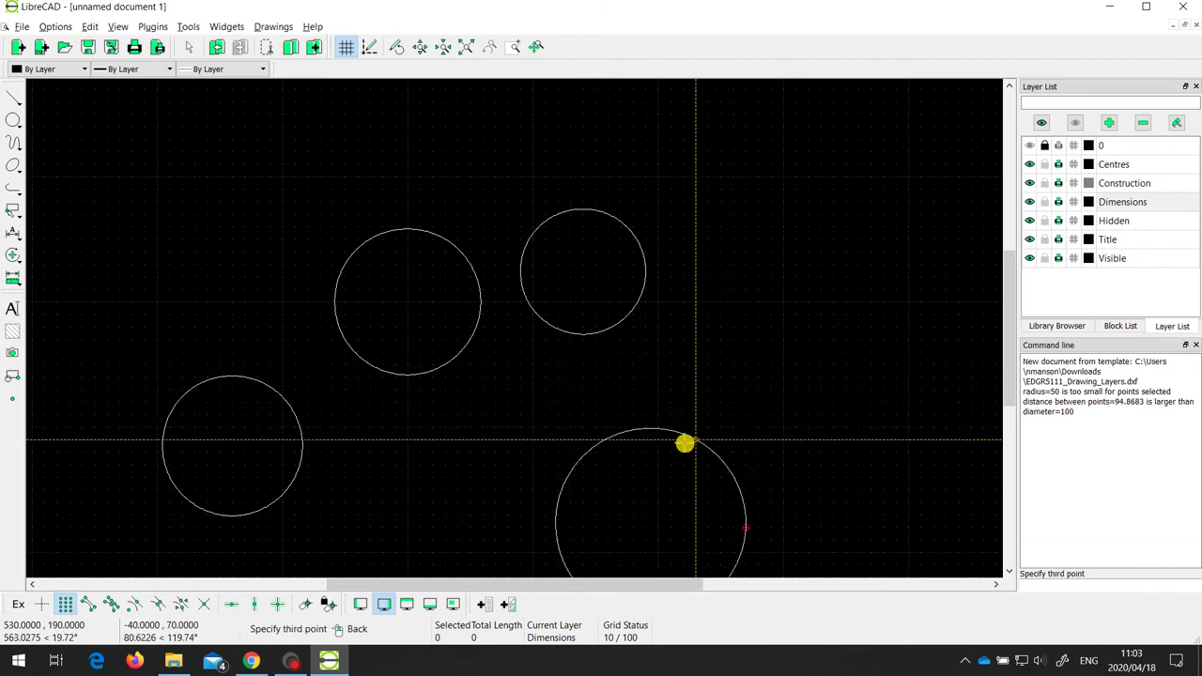
click(696, 354)
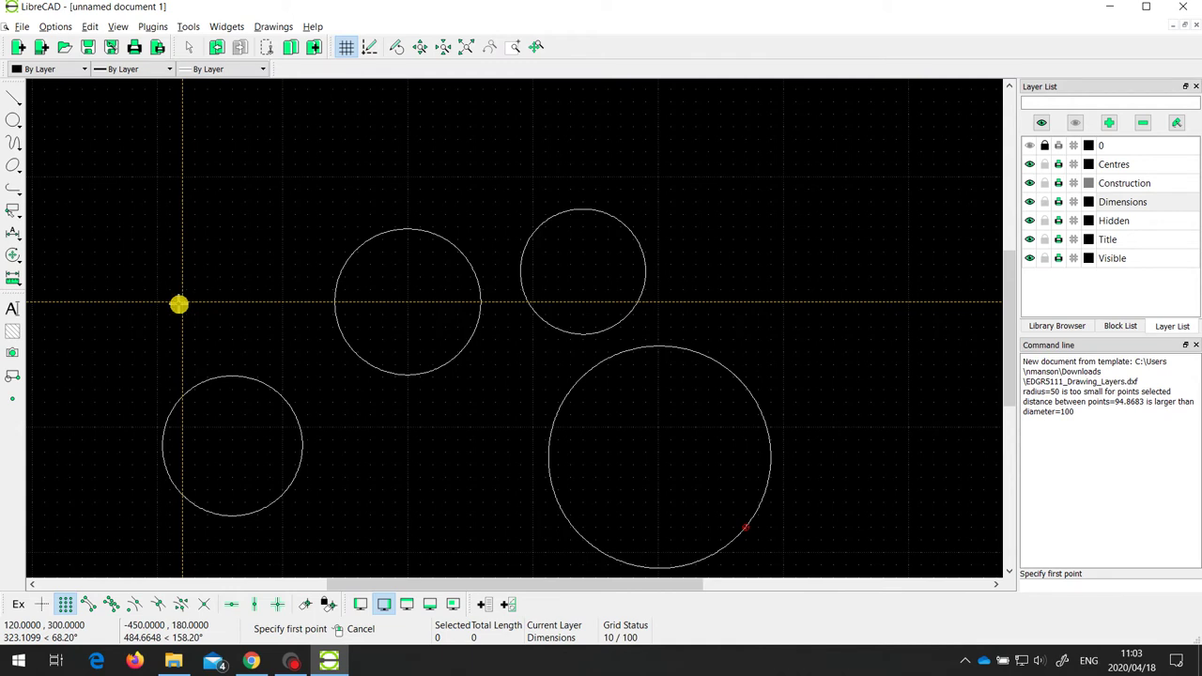
Draw a circle by center and radius, with radius 75 and its center at (120, 360)
click(11, 121)
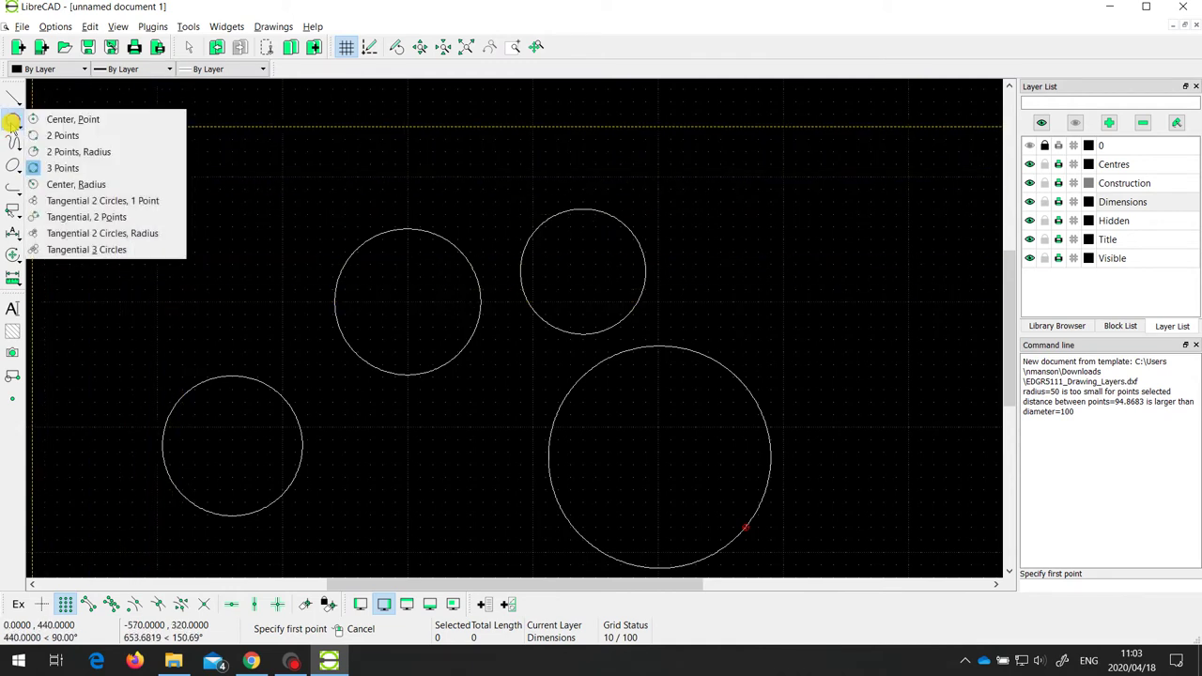
click(94, 185)
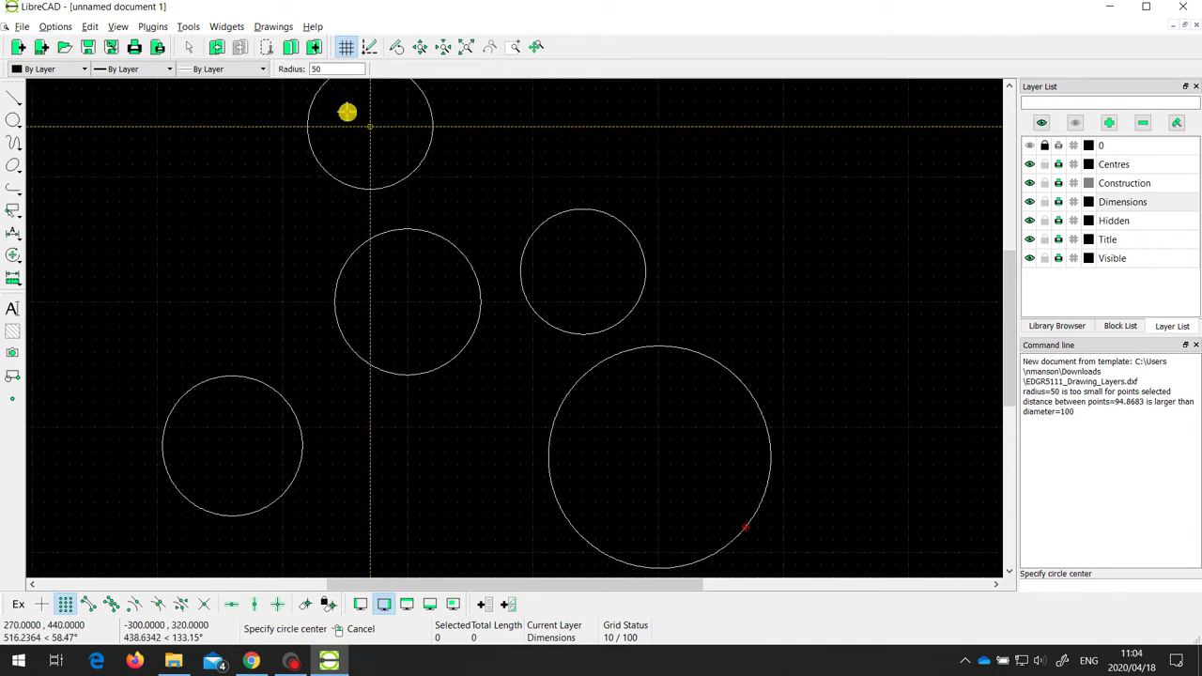
double_click(320, 70)
double_click(322, 69)
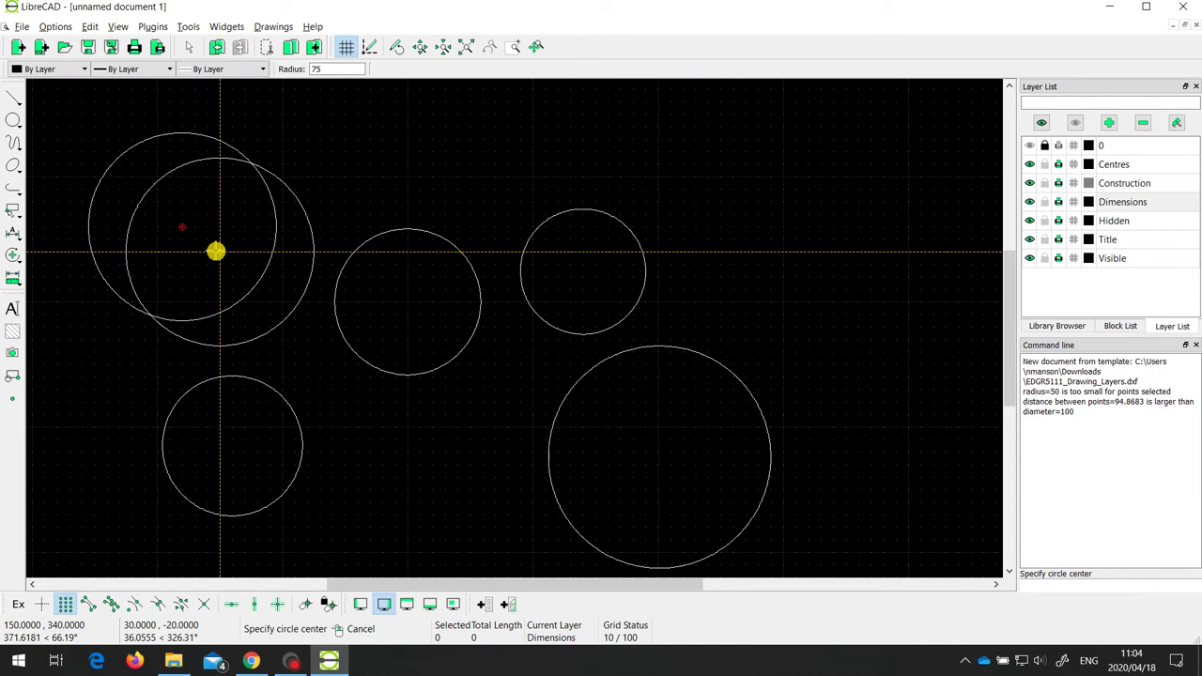
key(Escape)
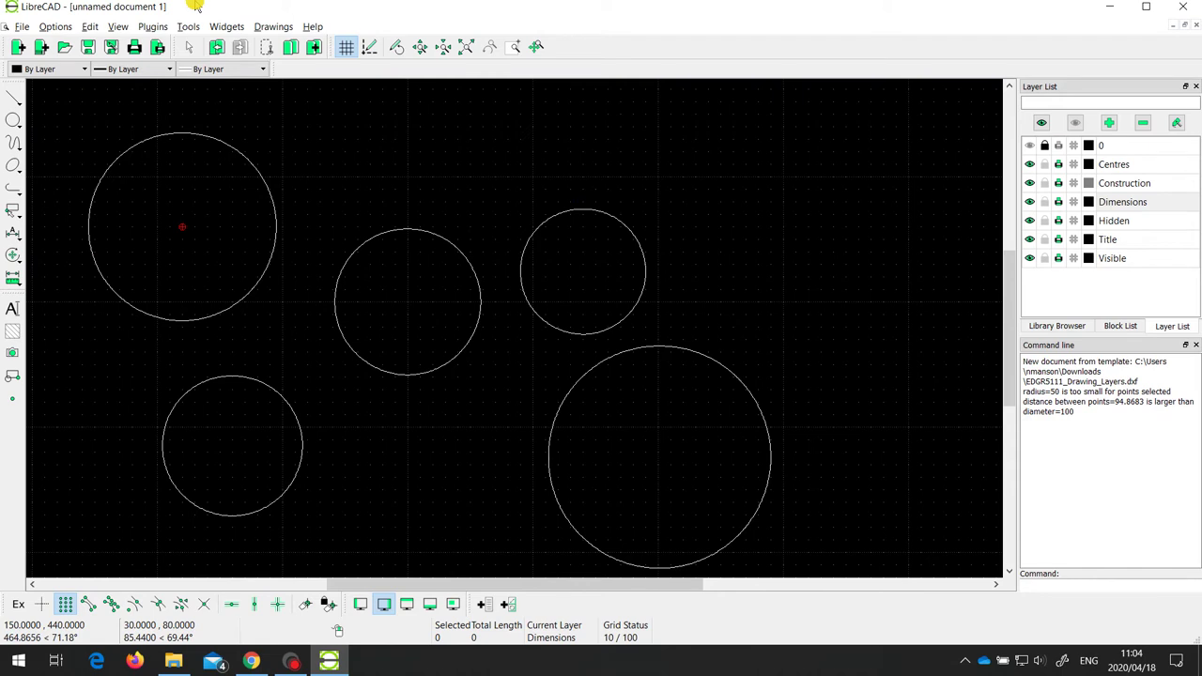
Delete all circles from the drawing
key(ctrl+a)
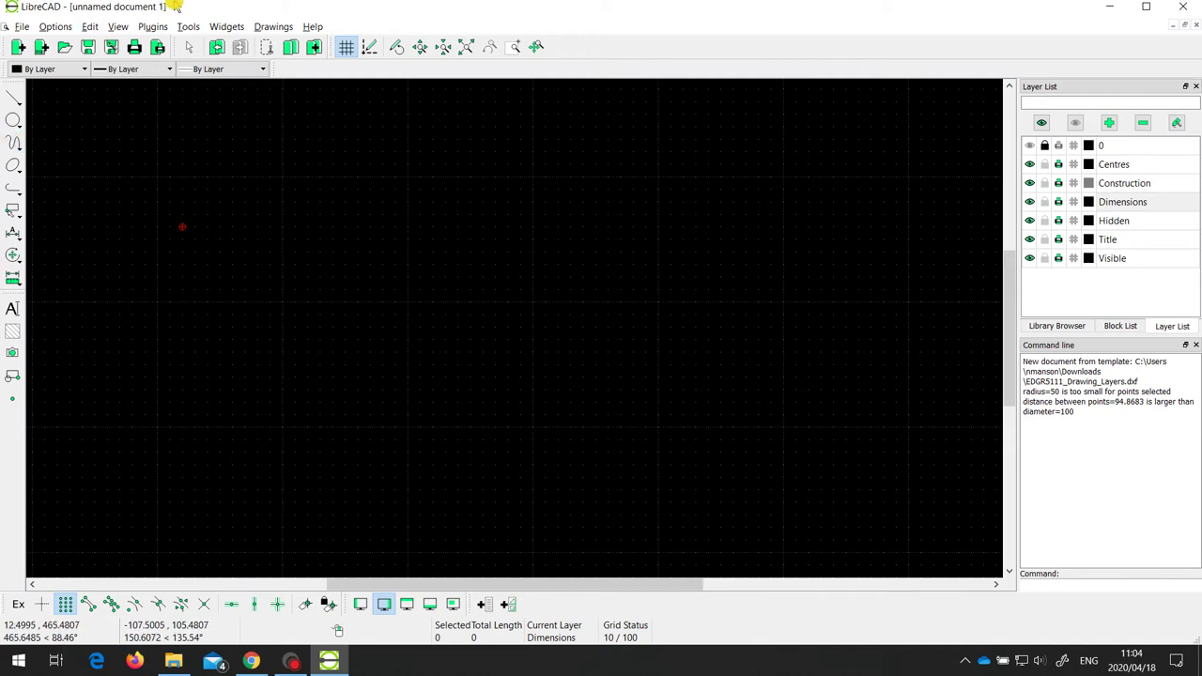
Draw a counterclockwise arc by center, point and angles, centered at (400, 300) with radius 100, from 90° to about 225°
click(187, 27)
mouse_move(203, 84)
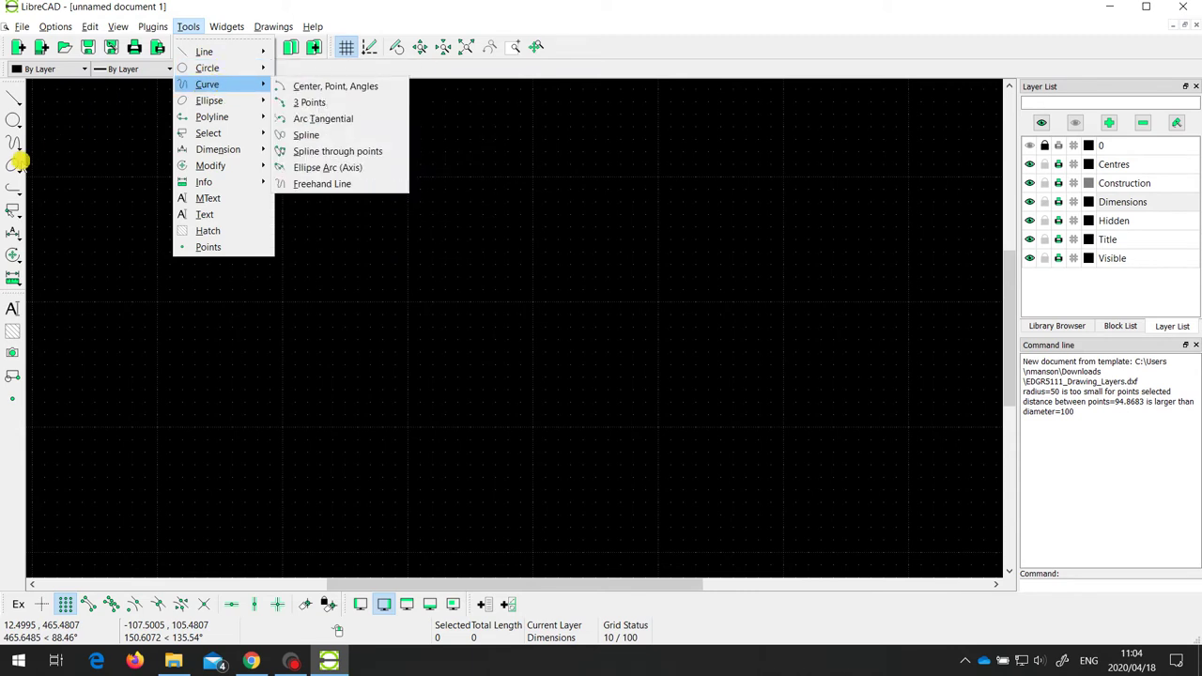
click(13, 142)
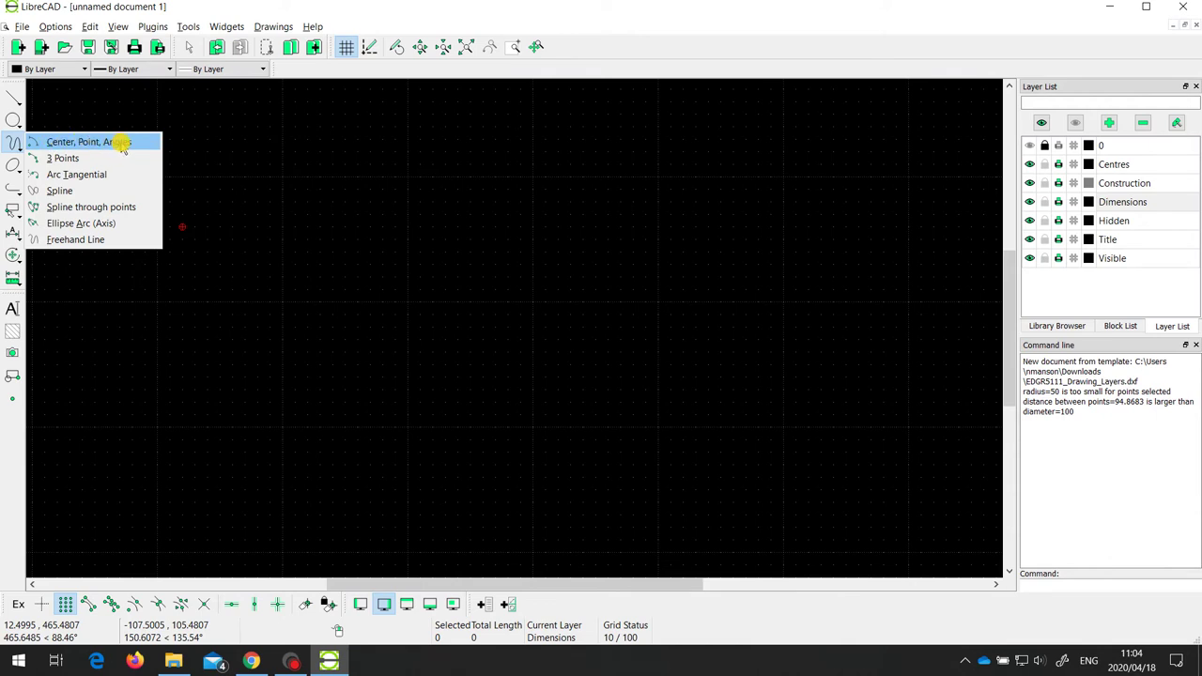
click(126, 142)
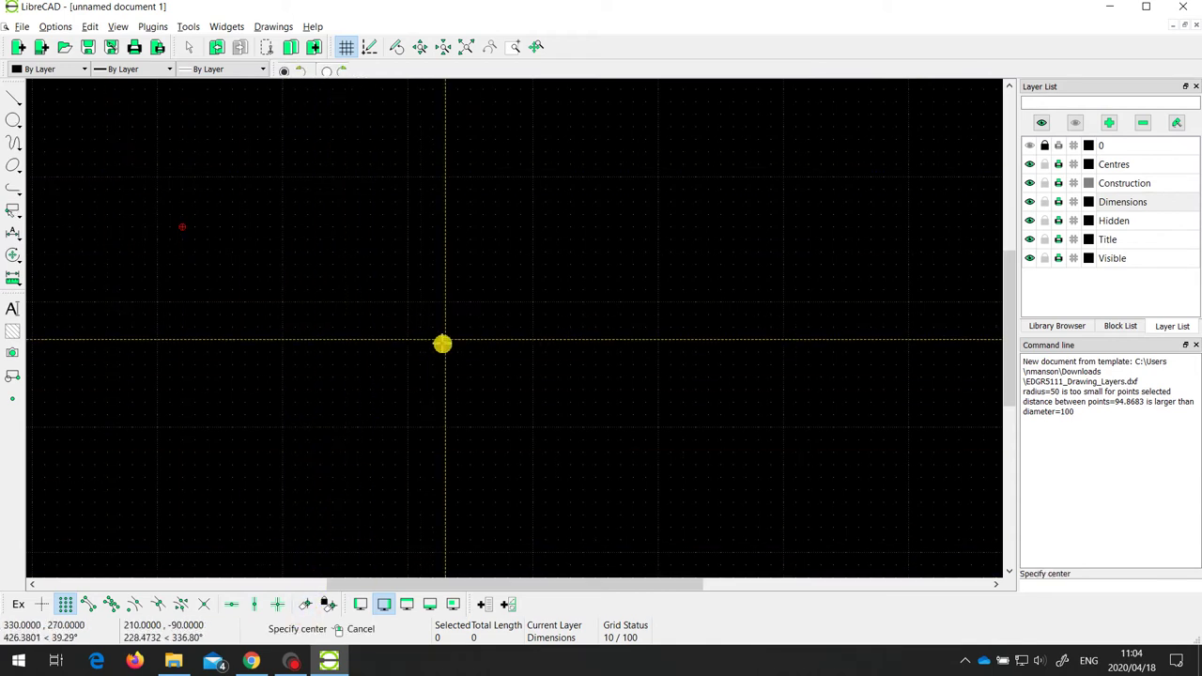
click(533, 304)
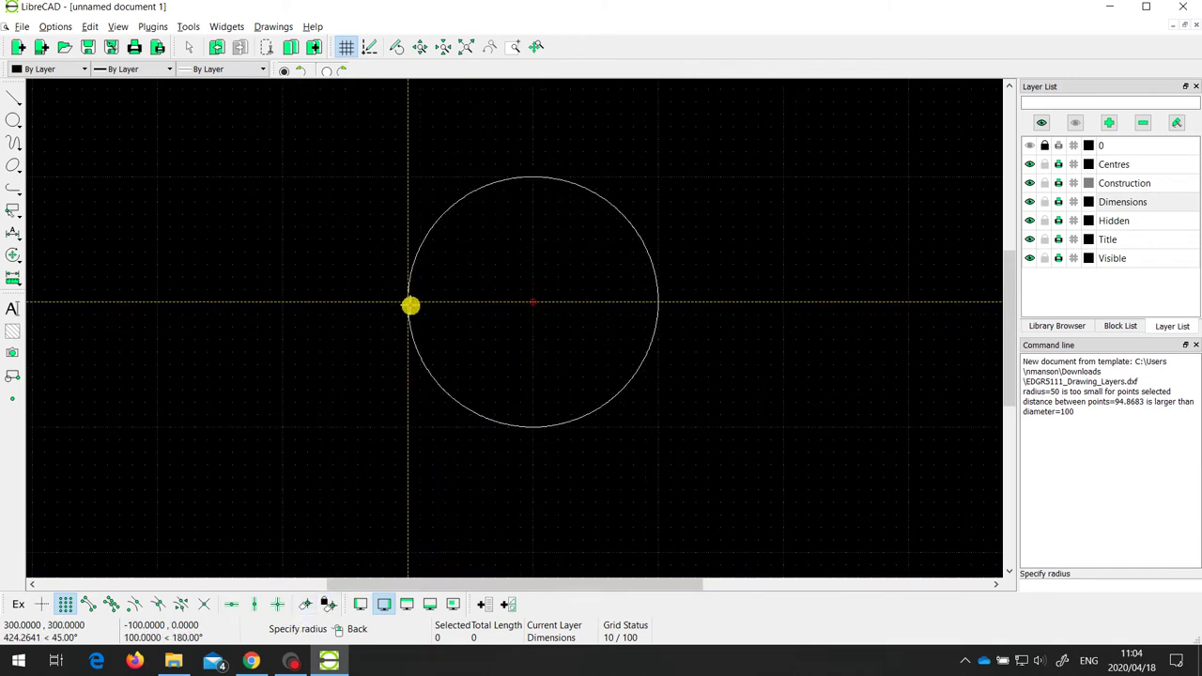
click(408, 304)
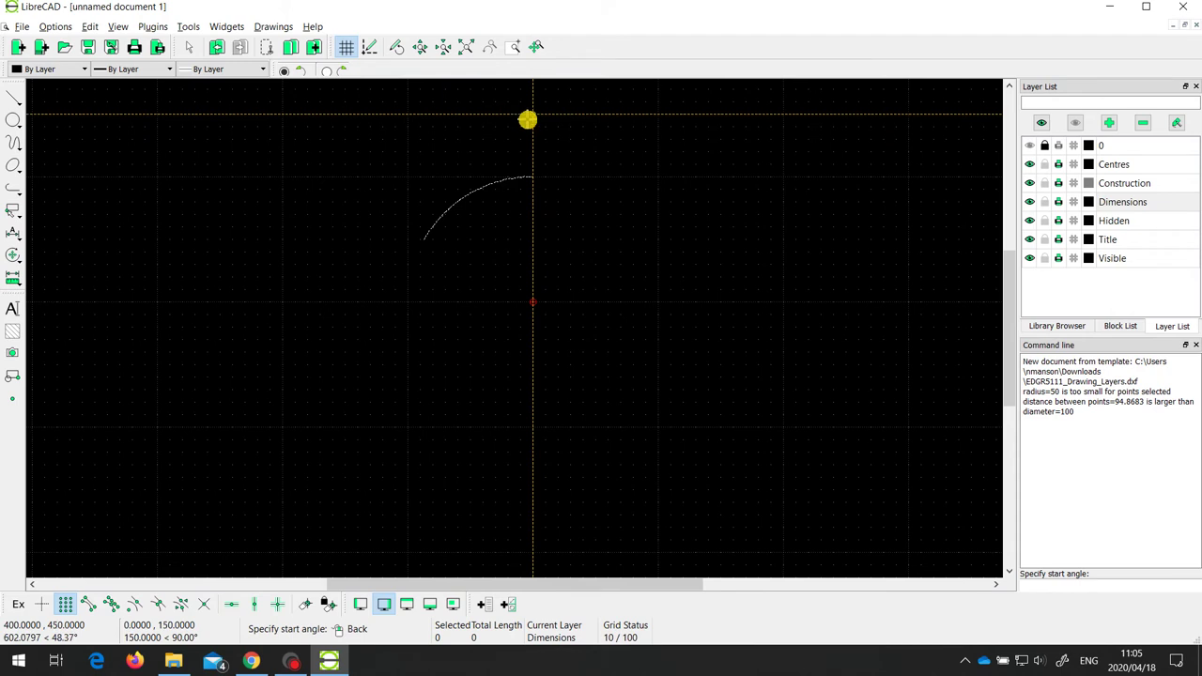
click(528, 118)
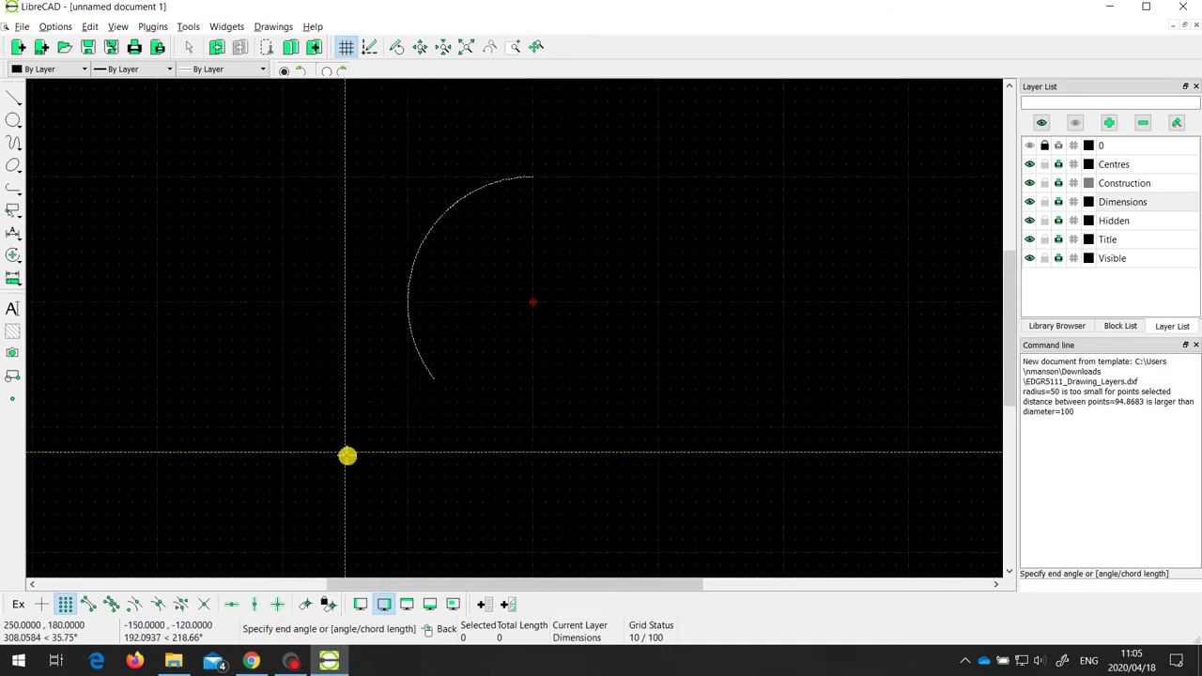
click(401, 429)
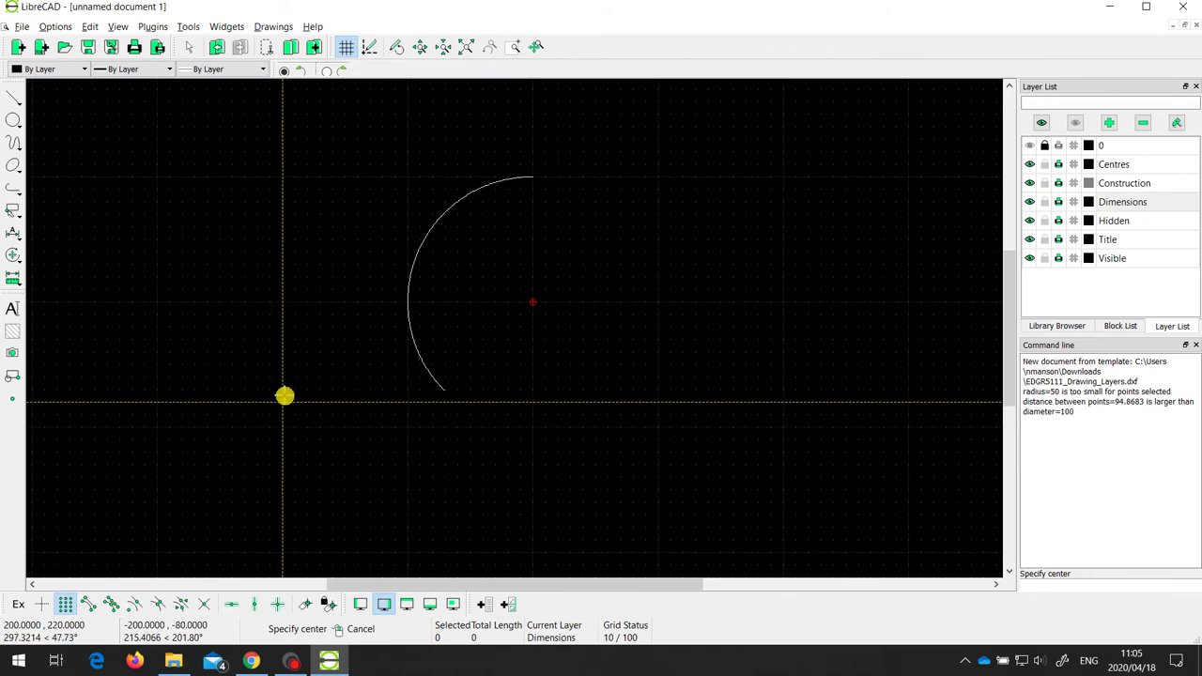
Draw a three-point arc starting at (100, 290), passing through (240, 330) and ending at (250, 200)
click(10, 142)
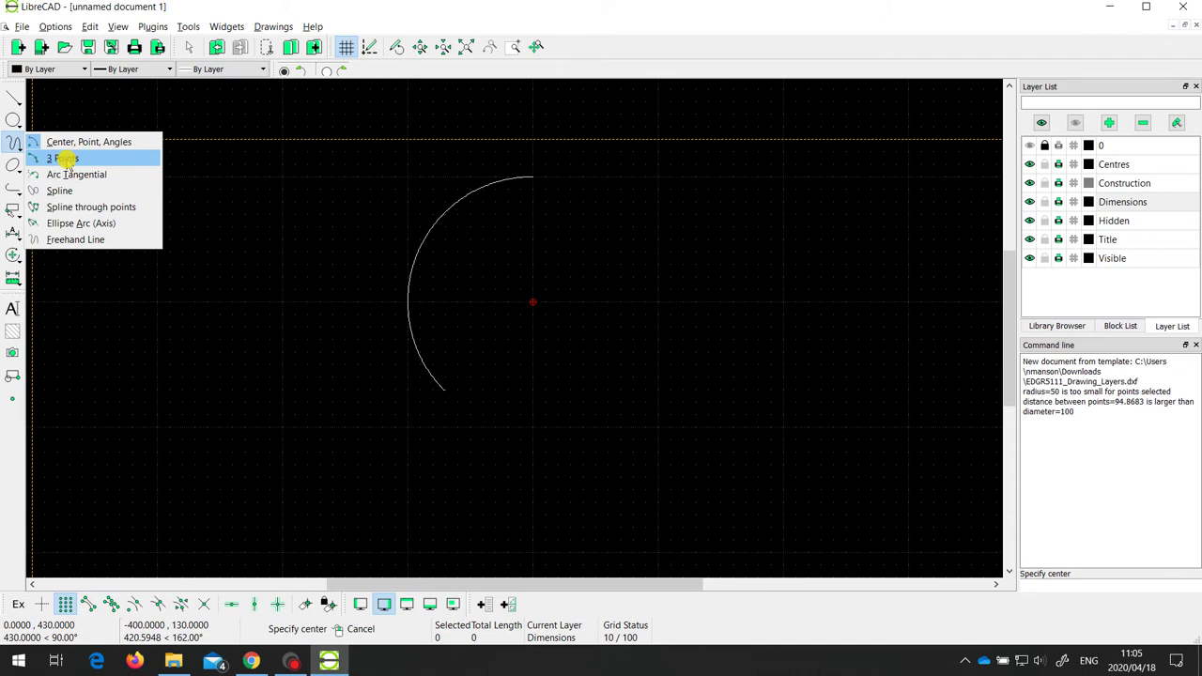
click(65, 158)
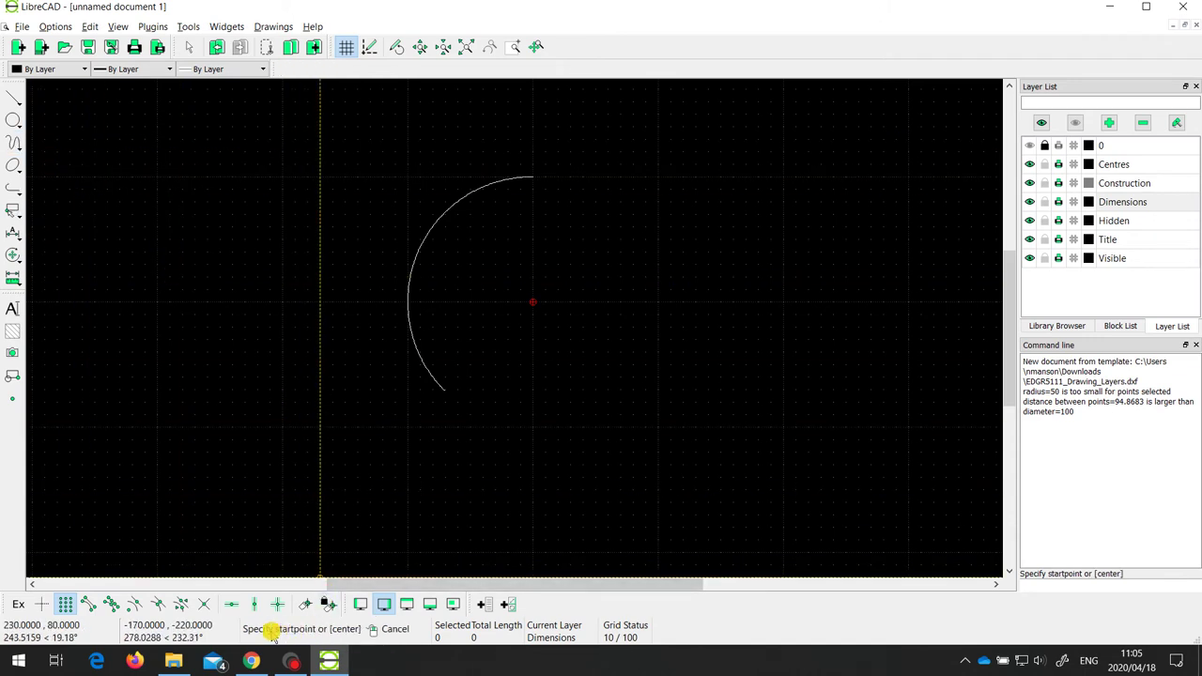
click(150, 309)
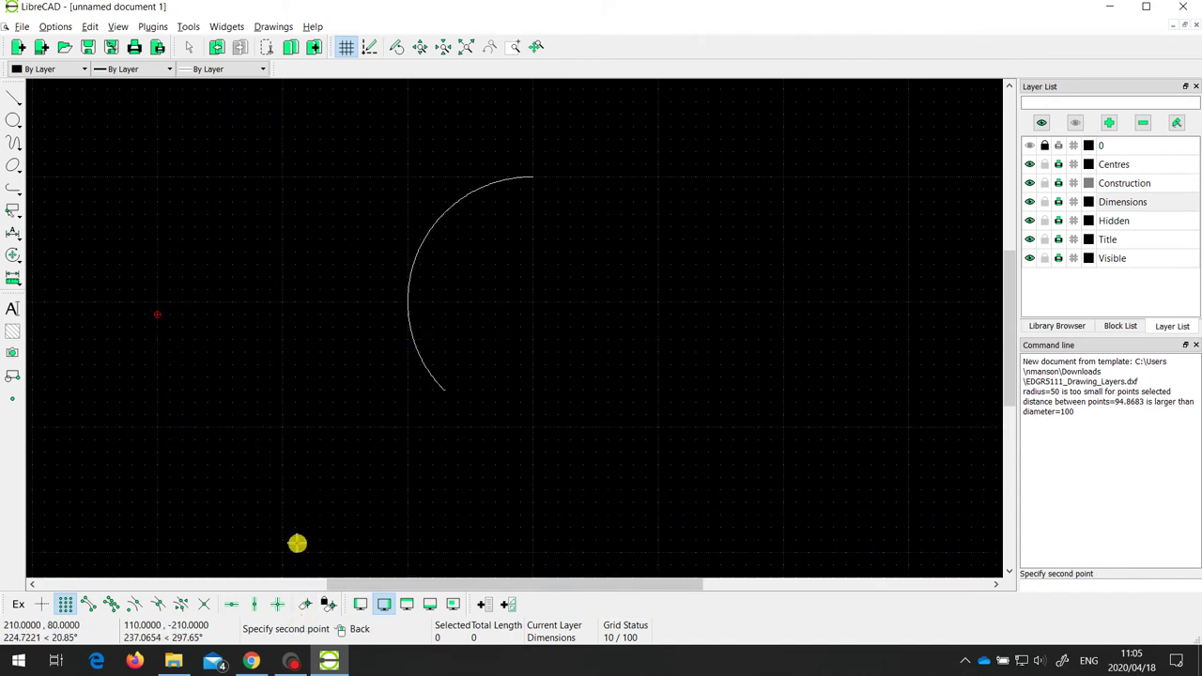
click(332, 268)
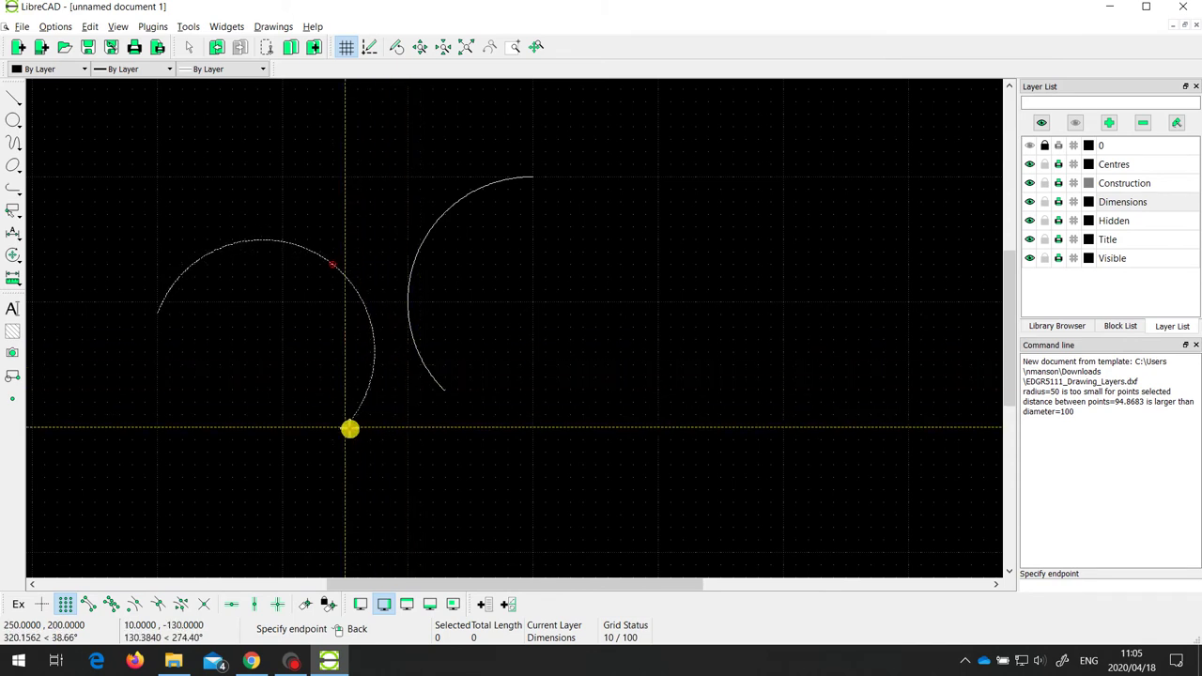
click(349, 429)
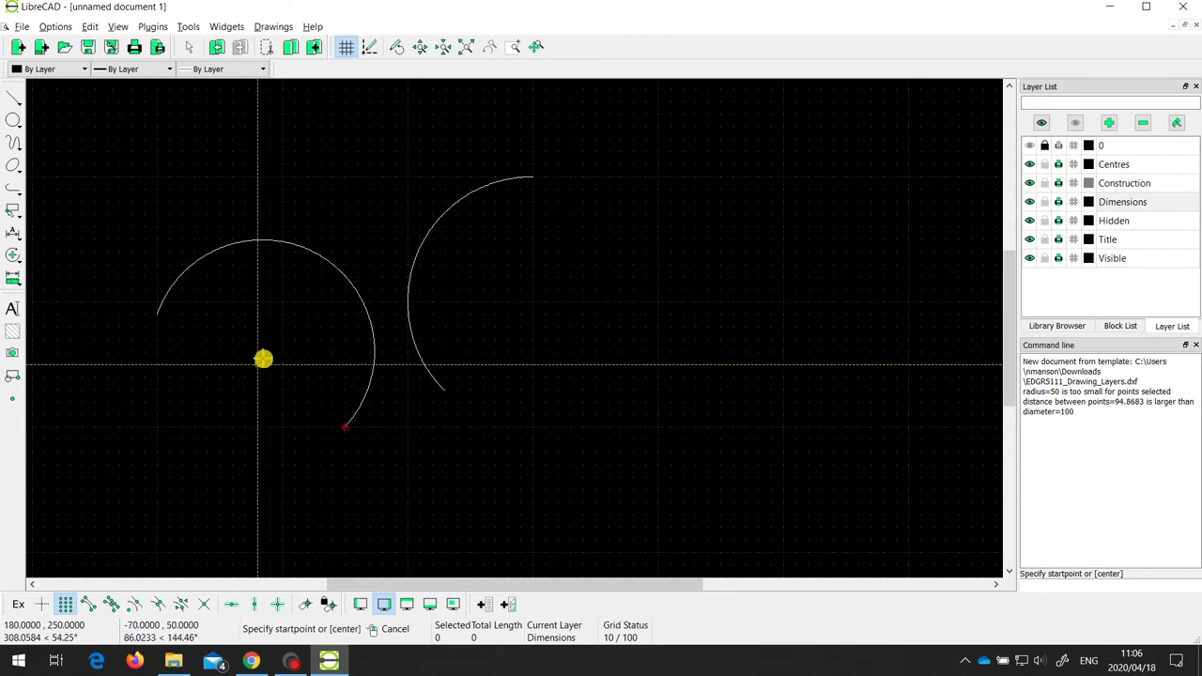
click(14, 142)
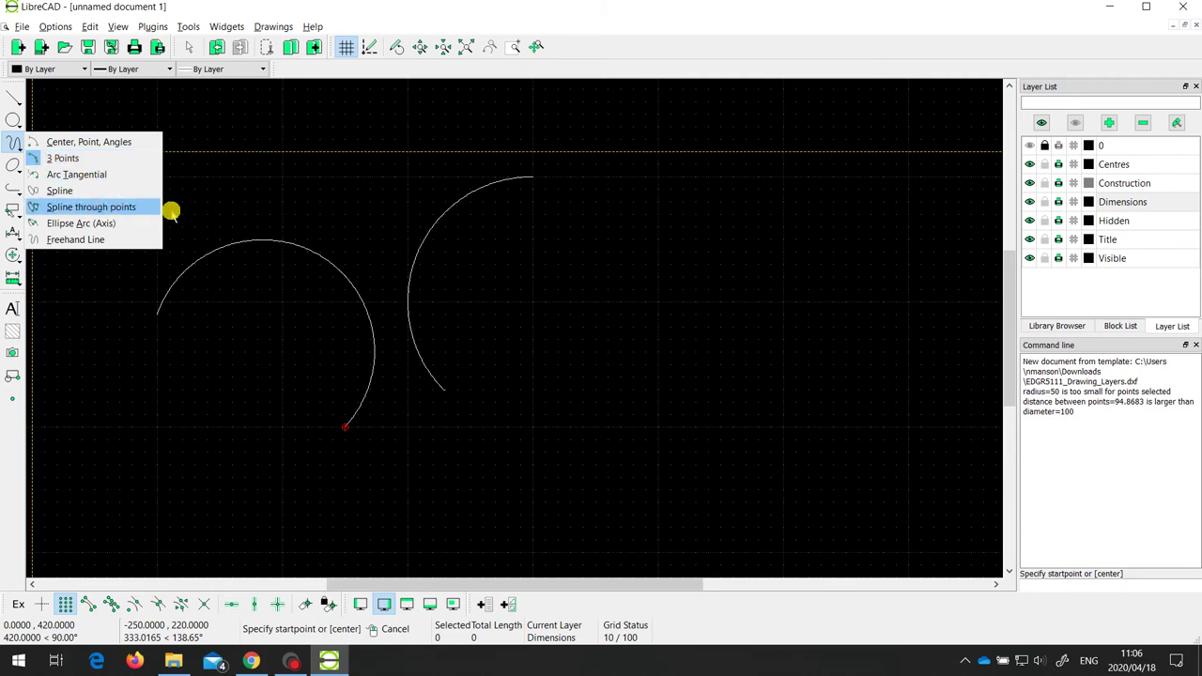
click(329, 191)
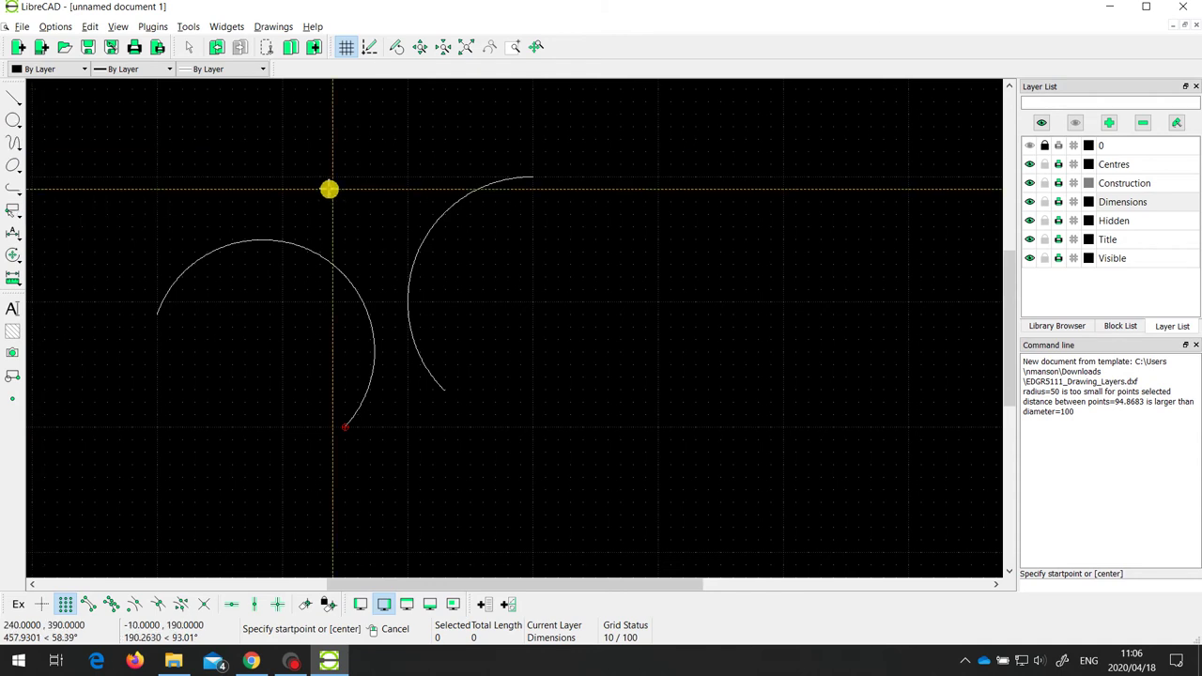
Draw an ellipse by axes, centered at (540, 300), with the major axis ending at (390, 310) and the minor axis set at about (530, 280)
click(10, 167)
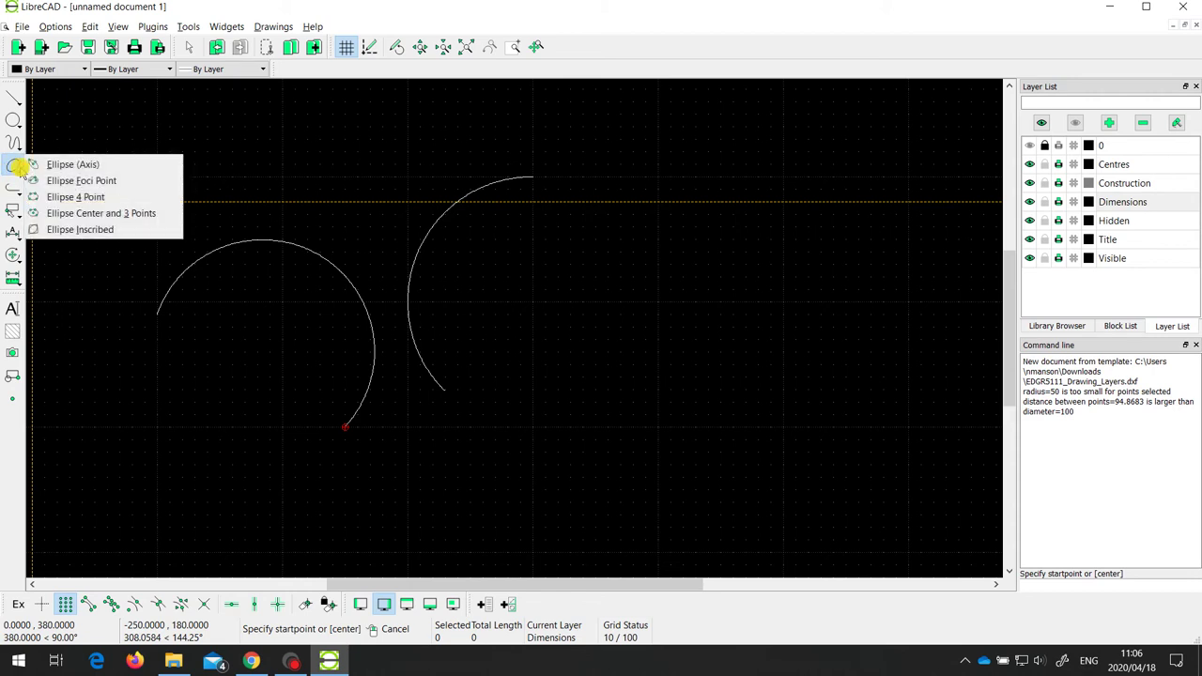
click(68, 165)
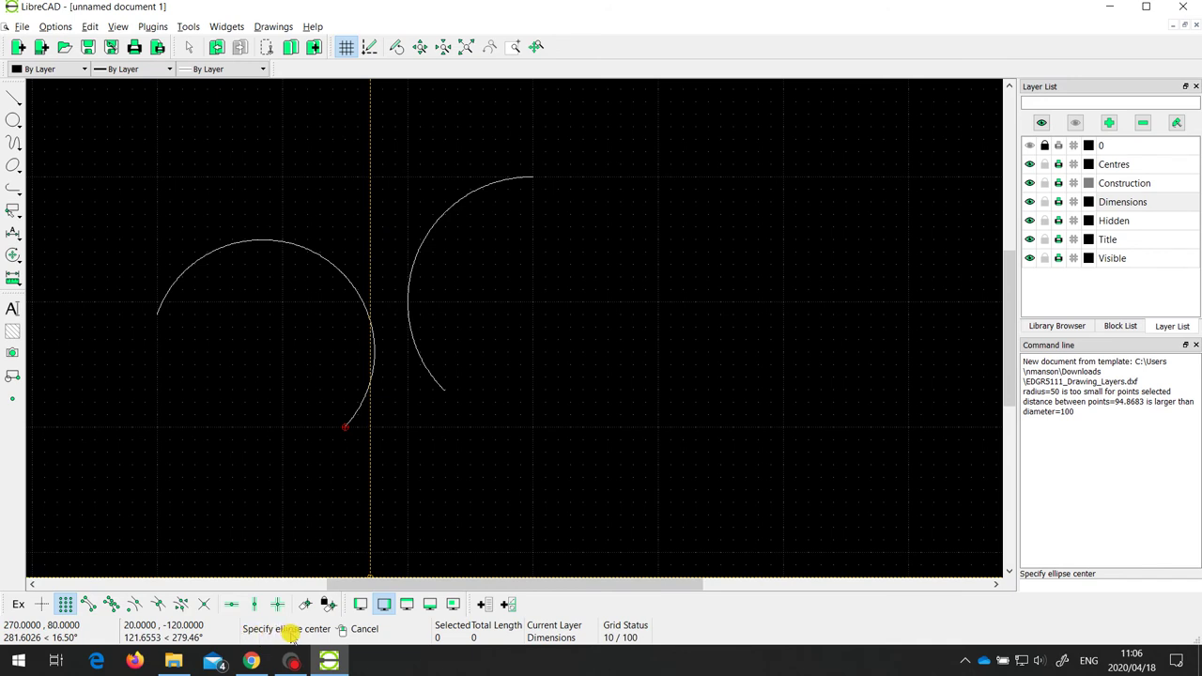
click(709, 302)
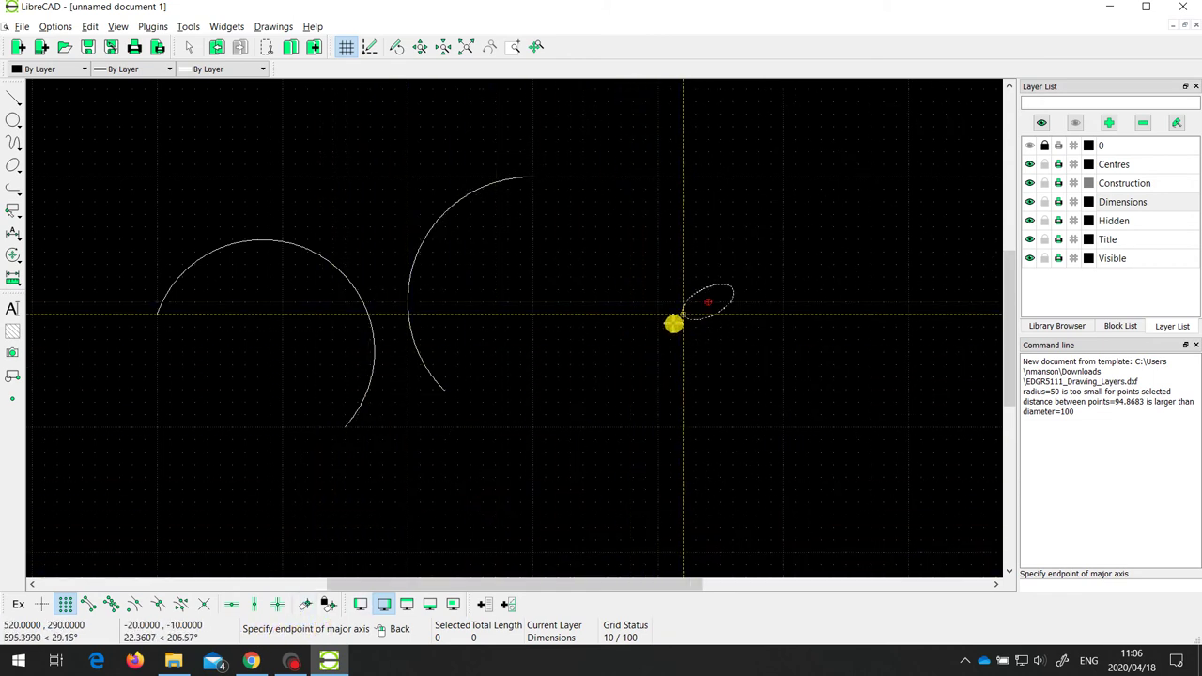
click(523, 285)
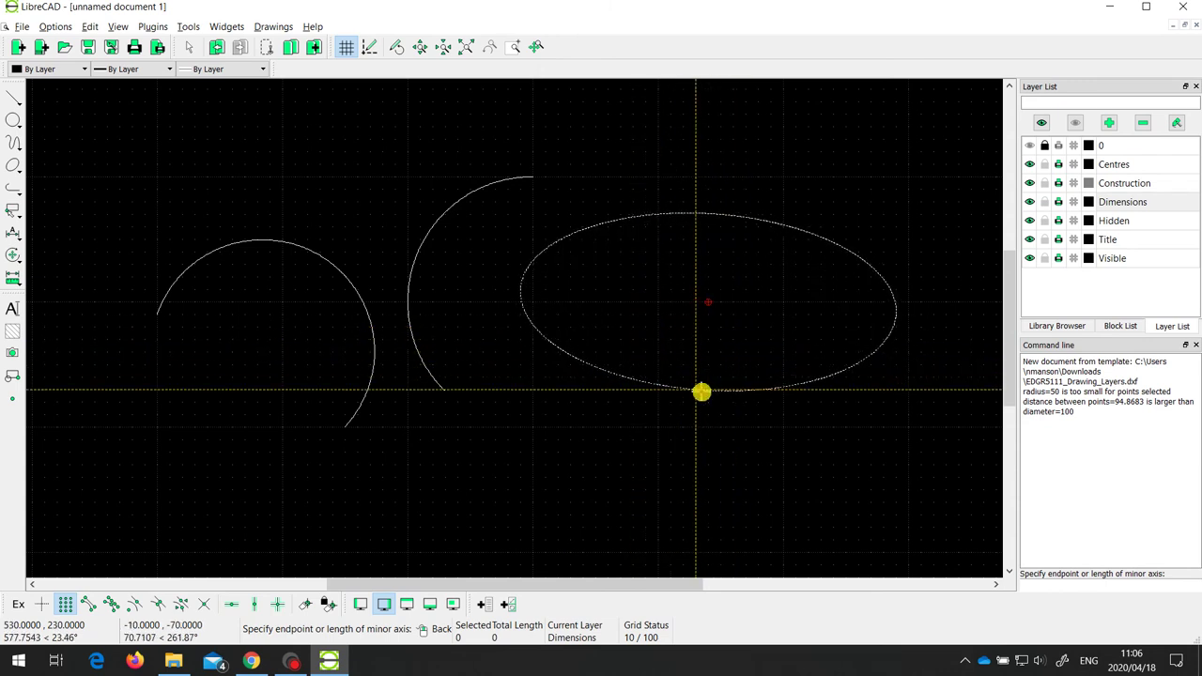
click(701, 329)
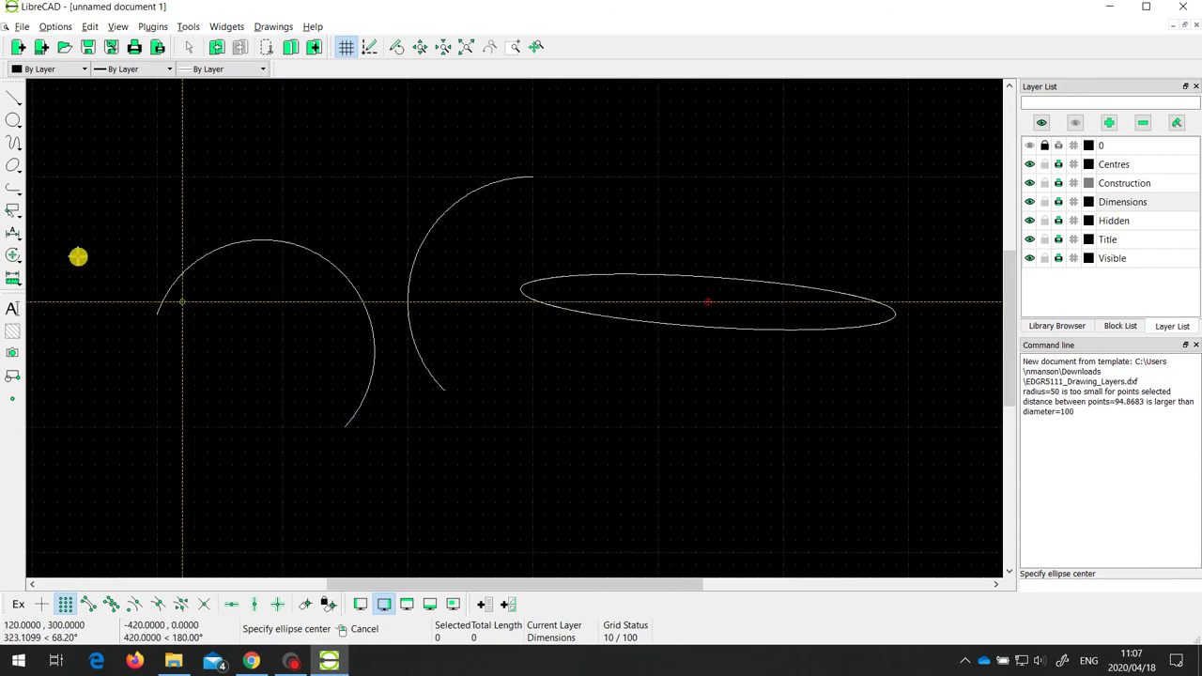
Draw an ellipse by foci, with the first focus at (330, 160) and the second at (390, 120)
click(11, 166)
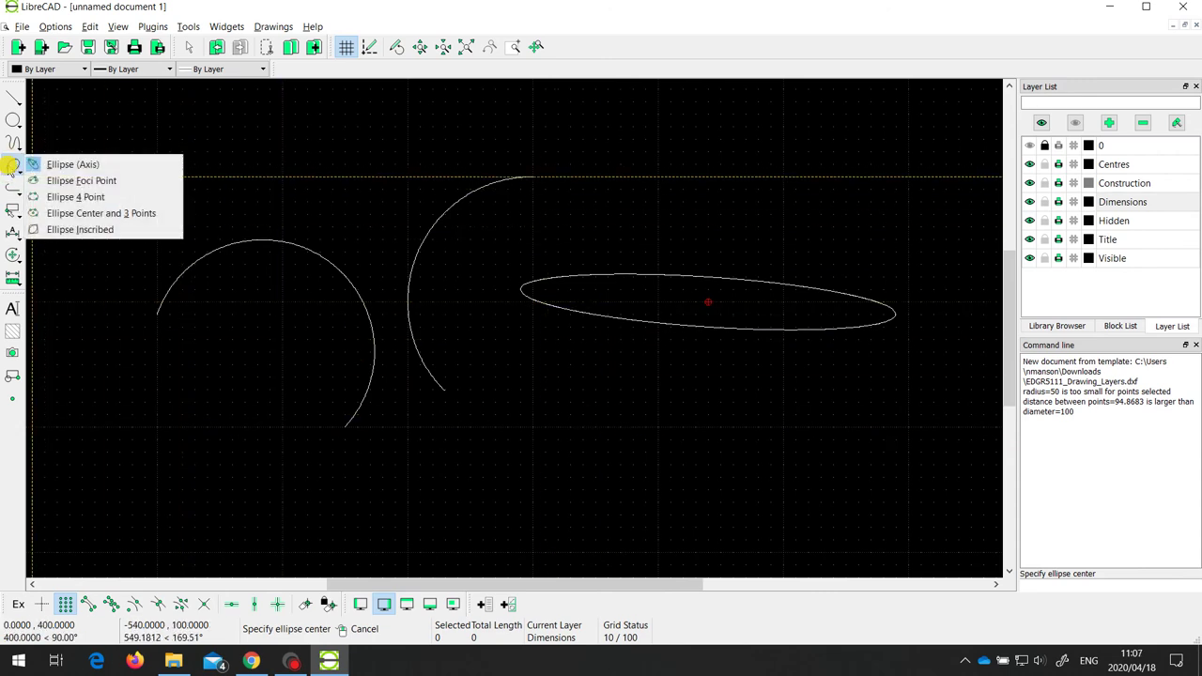
click(65, 181)
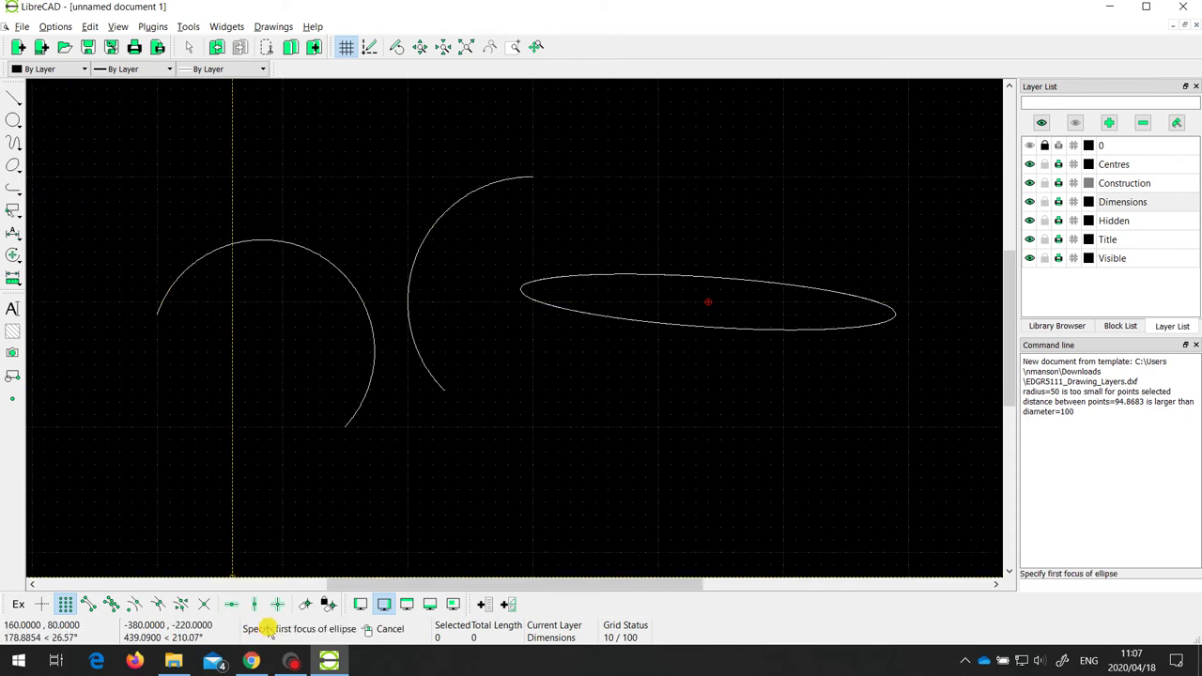
click(445, 477)
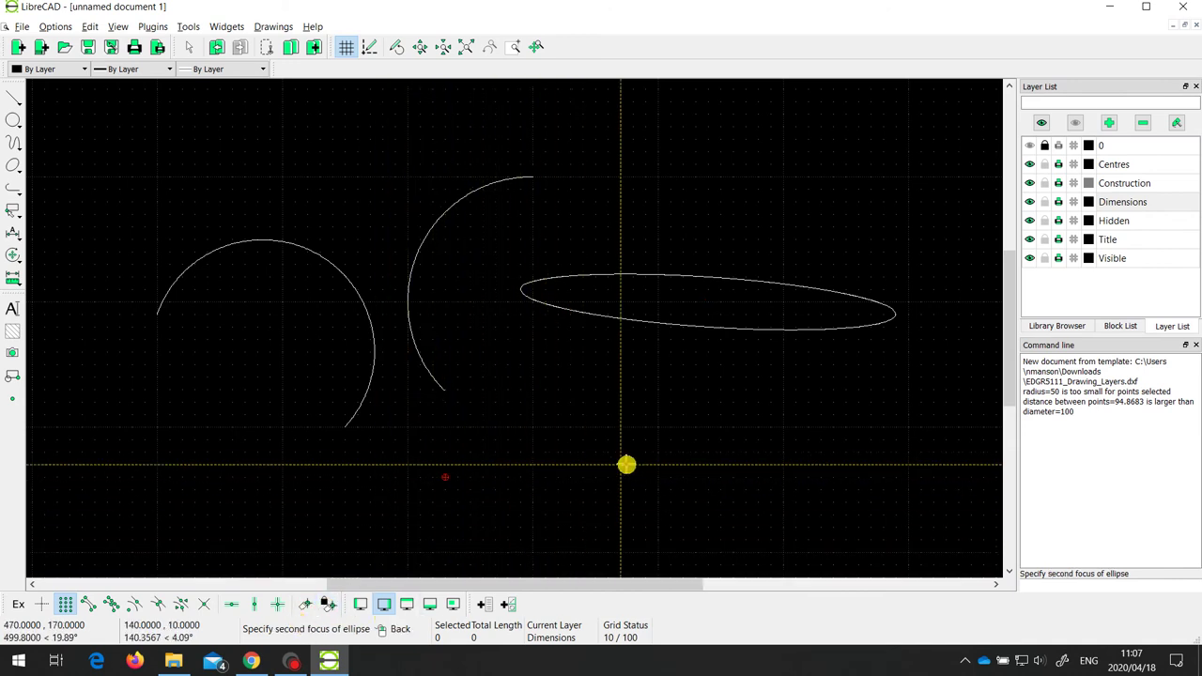
click(523, 527)
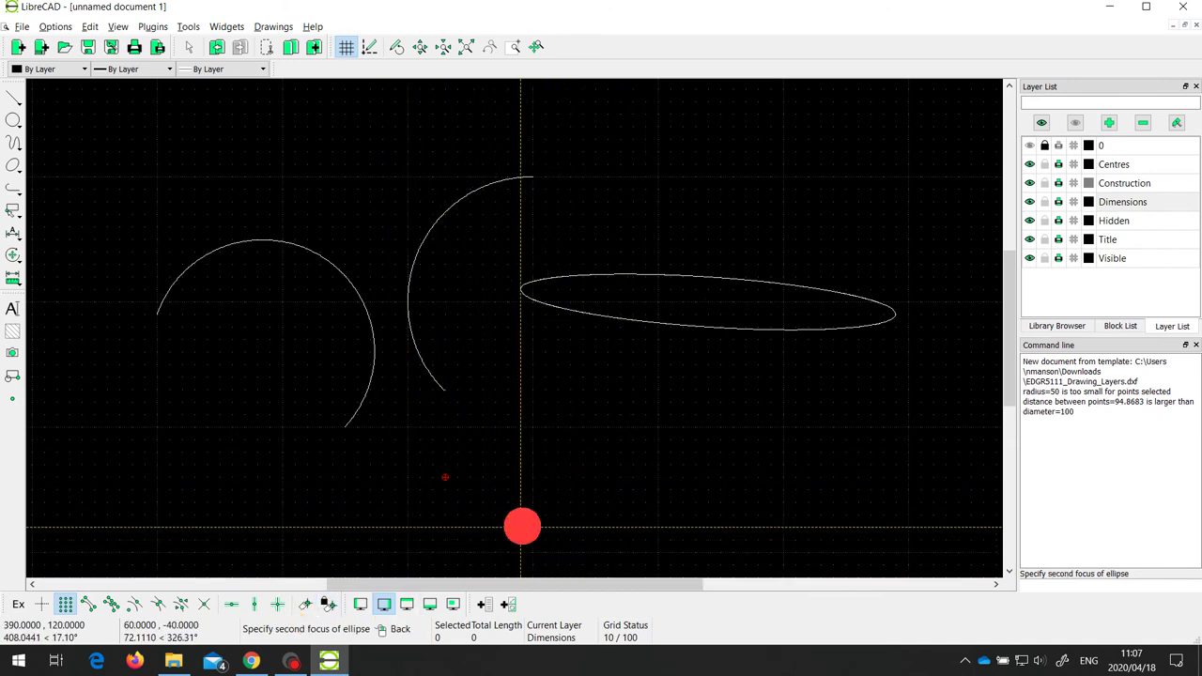
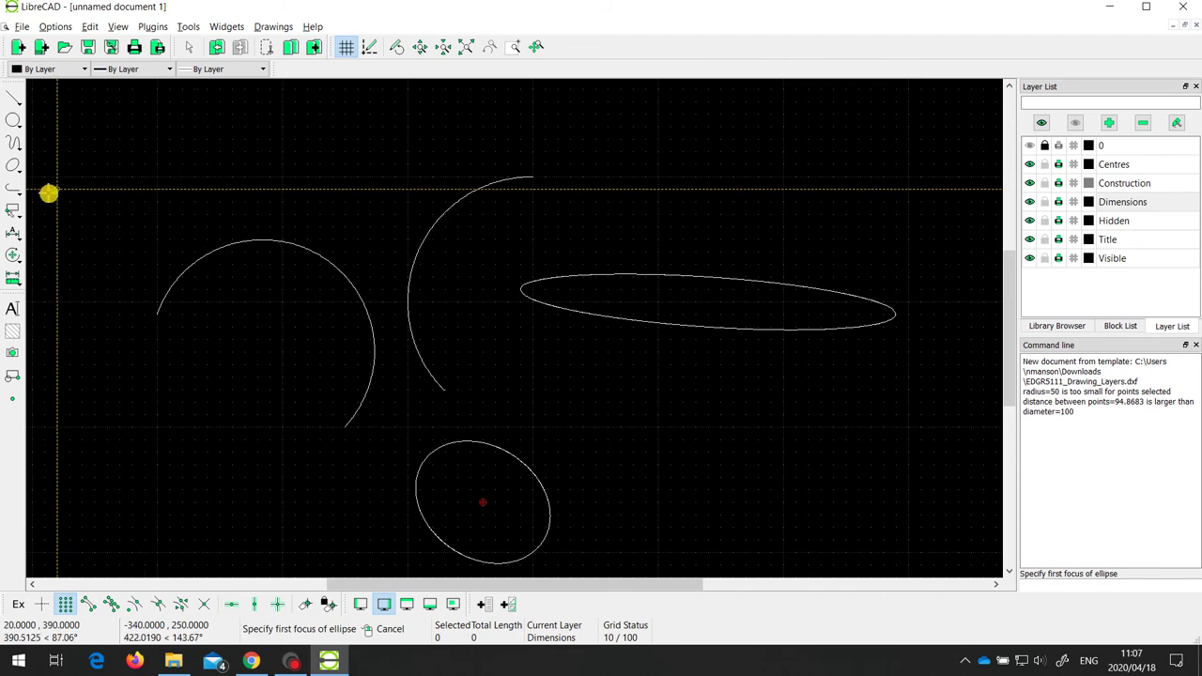
Draw a rectangle with opposite corners at (30, 460) and (260, 360), above the left arc
click(13, 166)
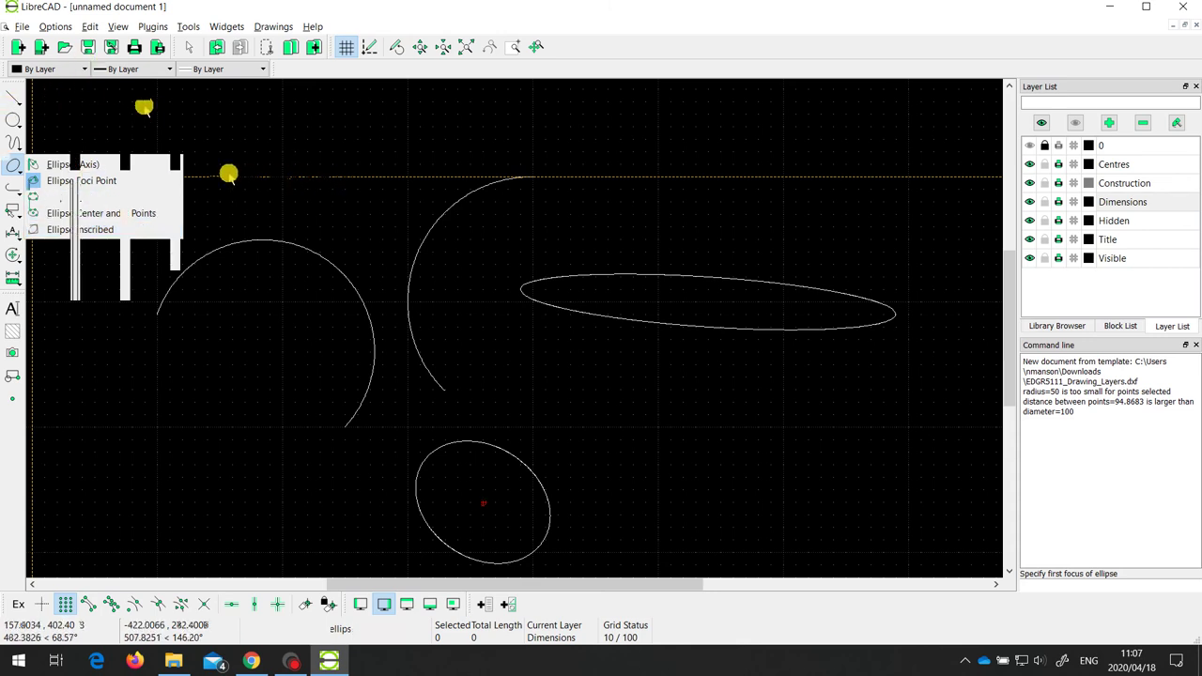
click(12, 96)
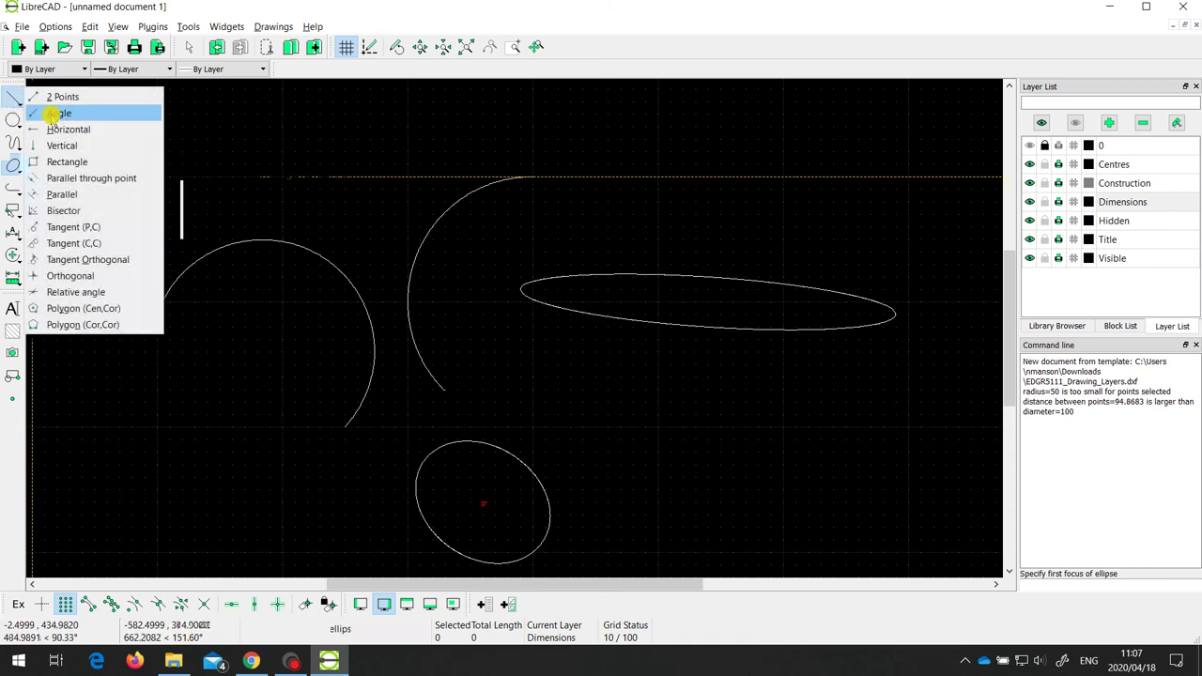
click(56, 163)
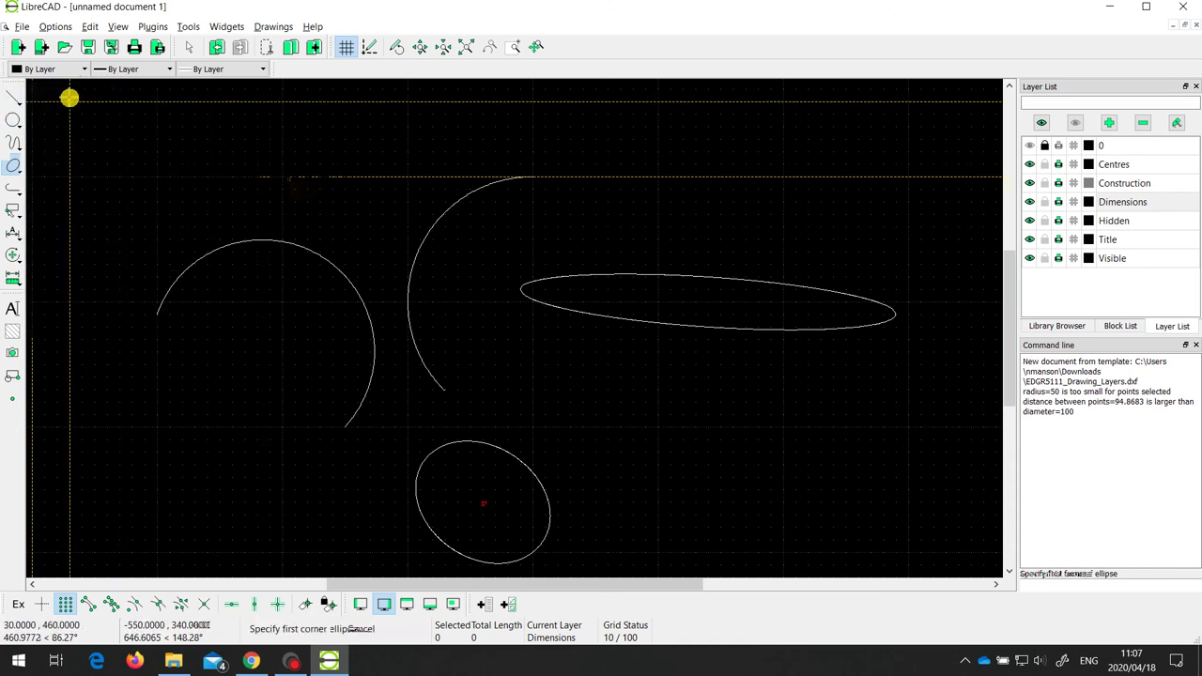
click(70, 100)
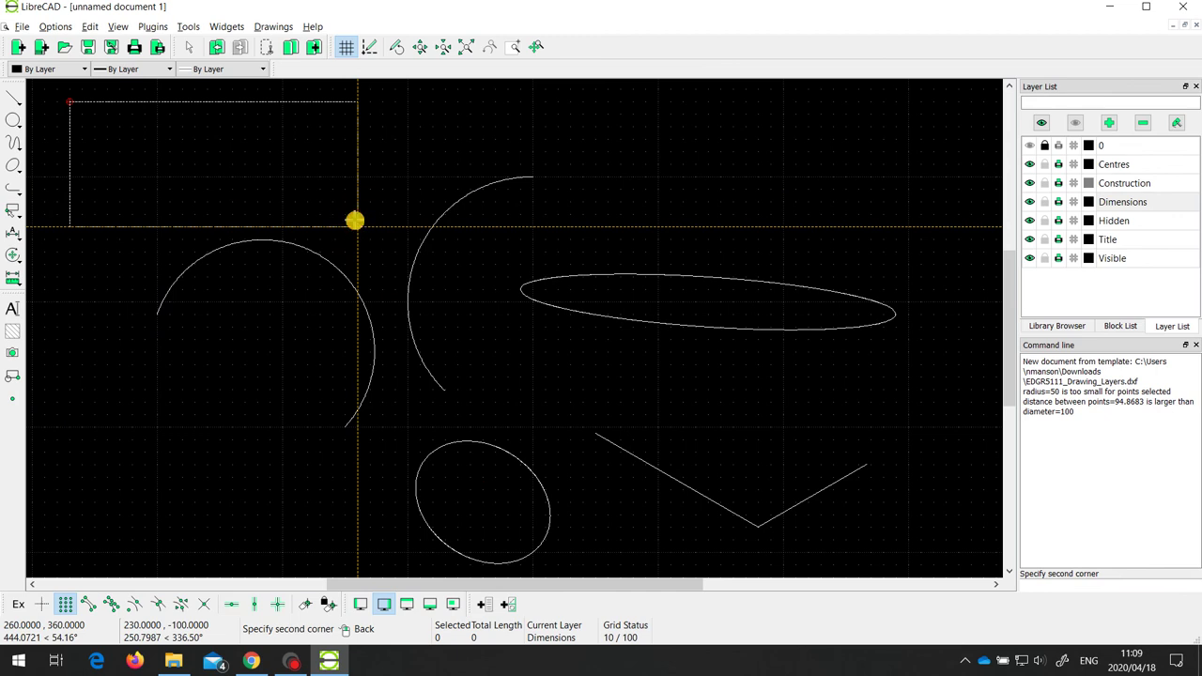
click(354, 221)
right_click(212, 232)
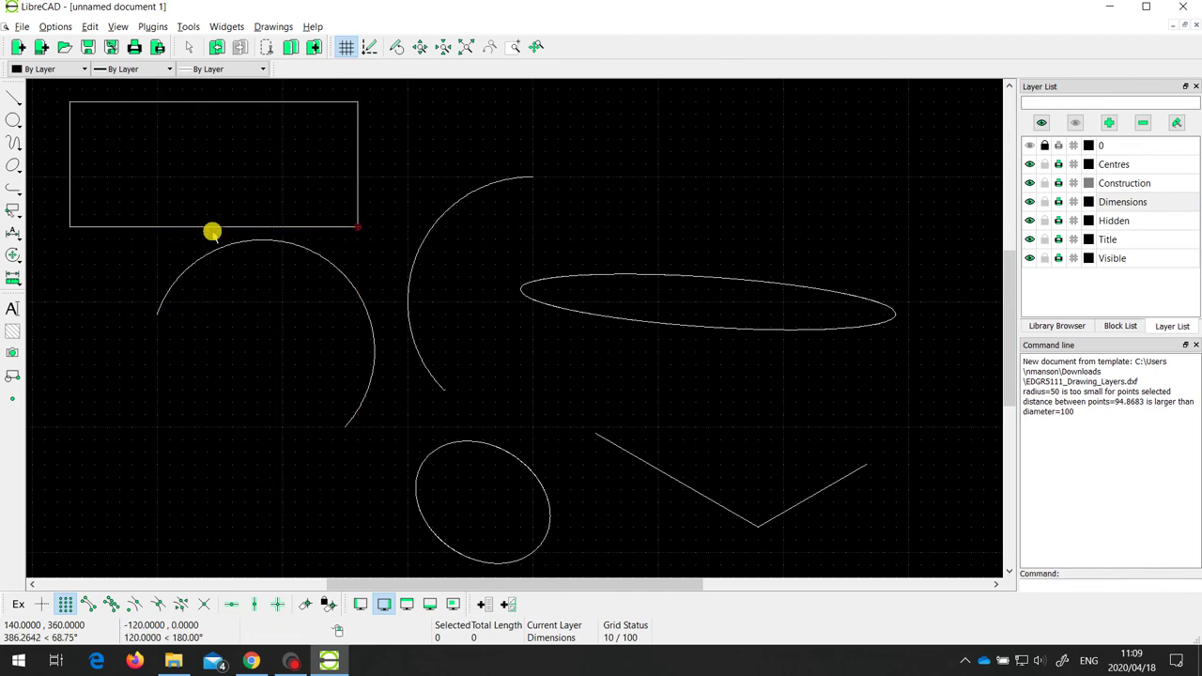
Draw an inscribed ellipse tangent to all four sides of the rectangle, picking the left, lower, right and upper sides in order
click(12, 165)
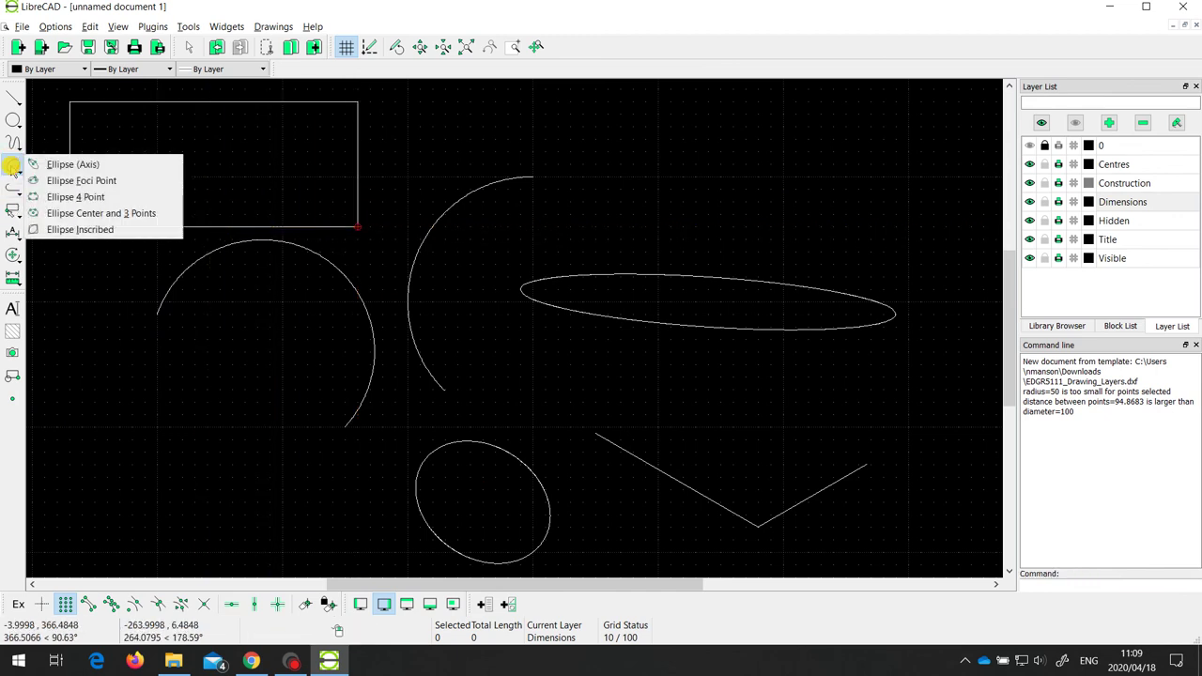
click(79, 230)
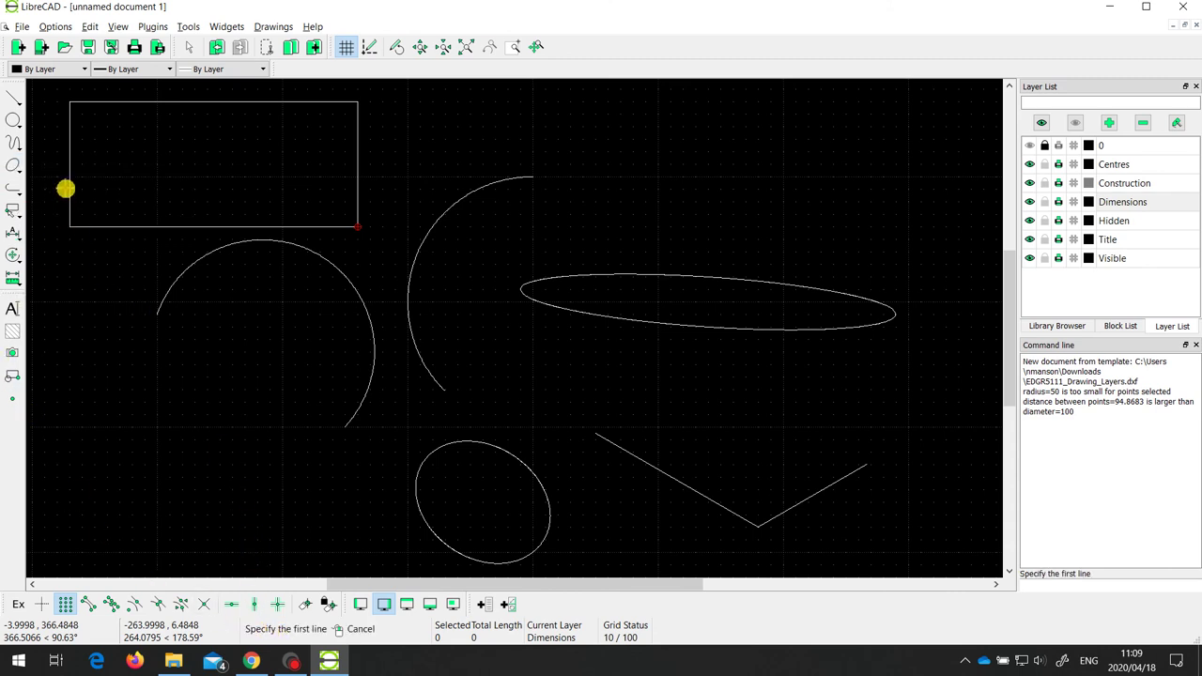
click(69, 187)
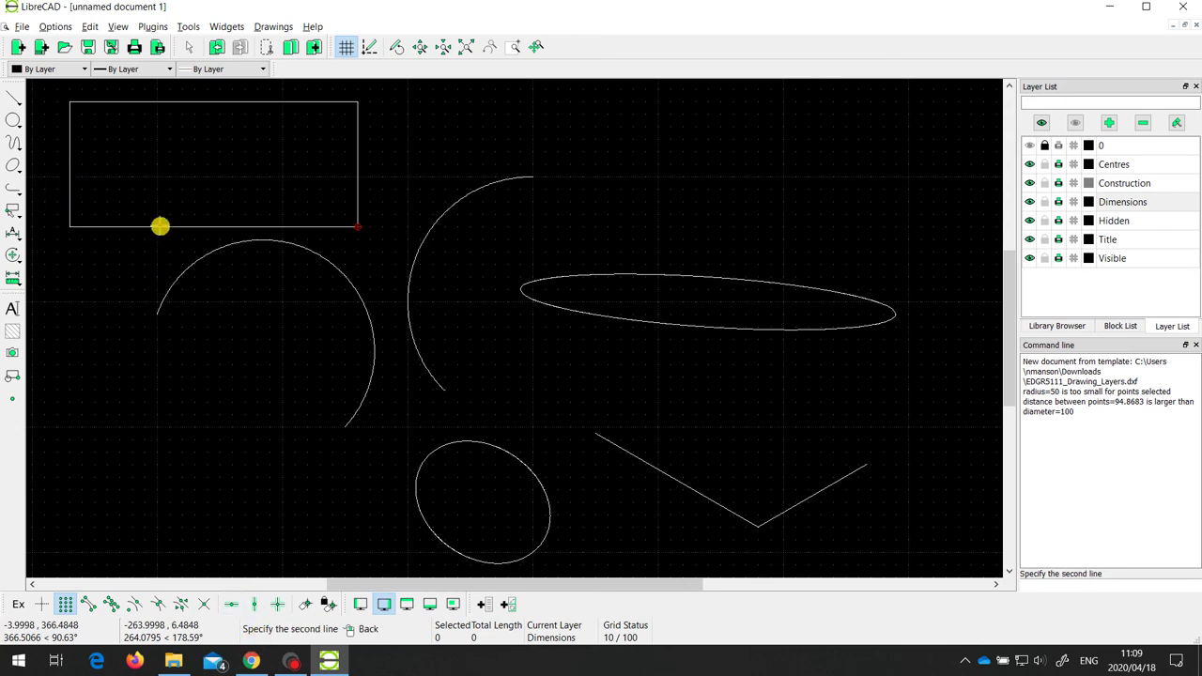
click(159, 226)
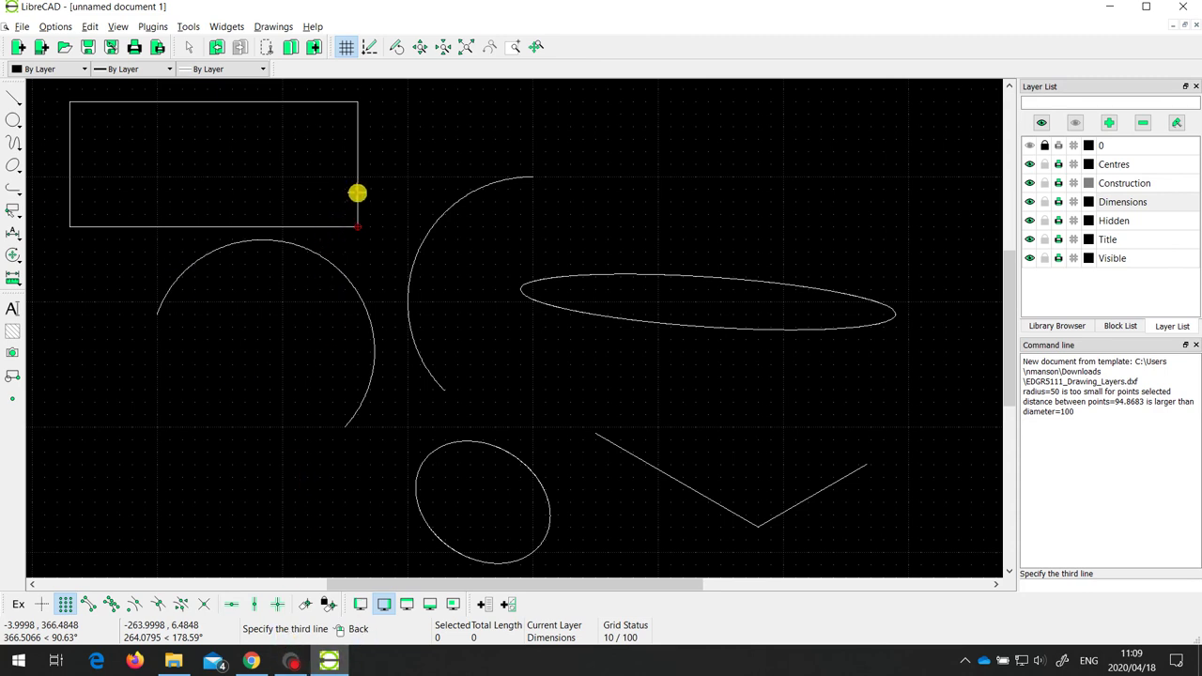
click(356, 193)
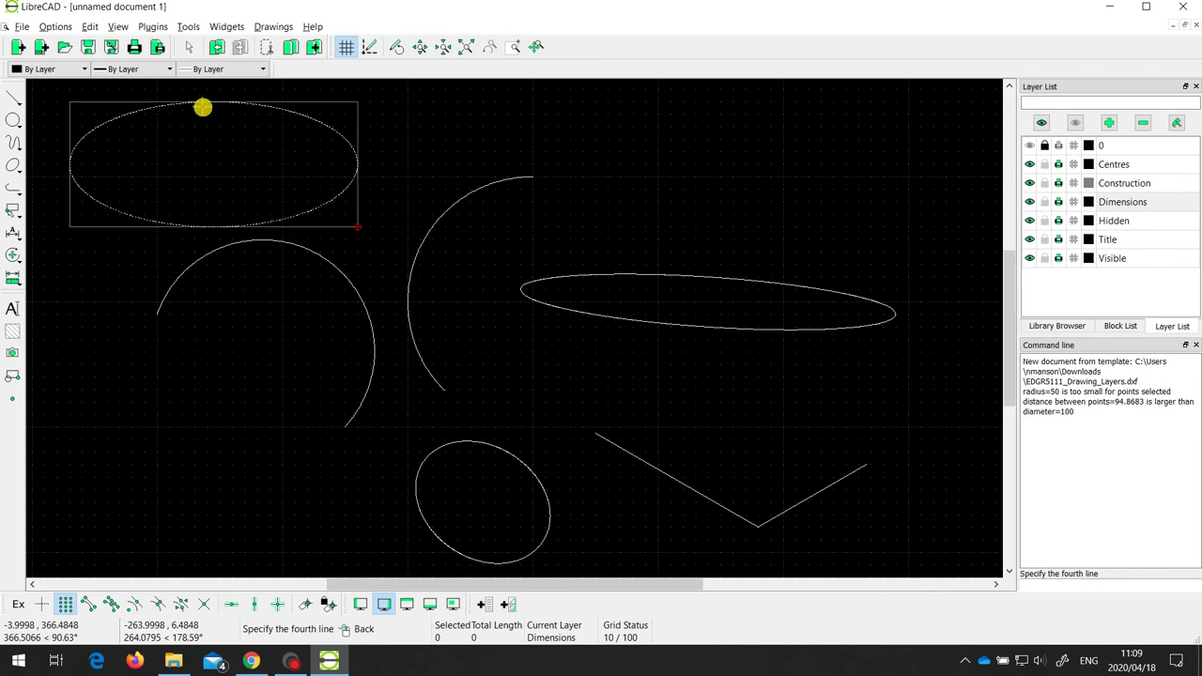
click(203, 107)
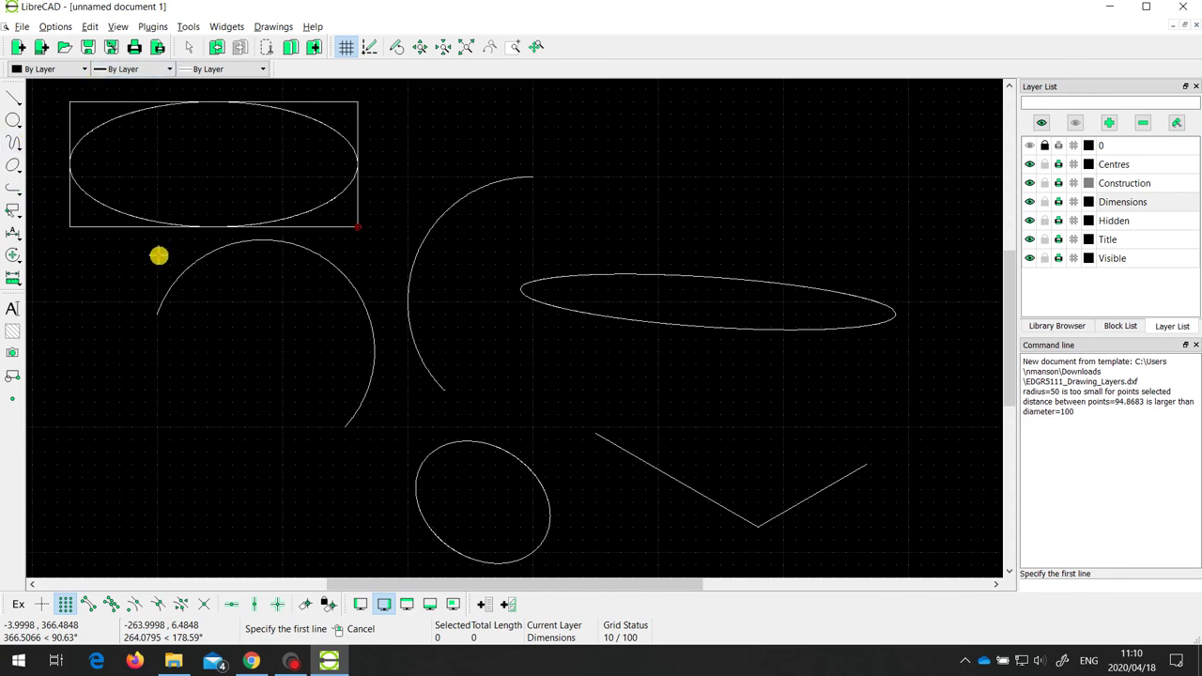
key(Escape)
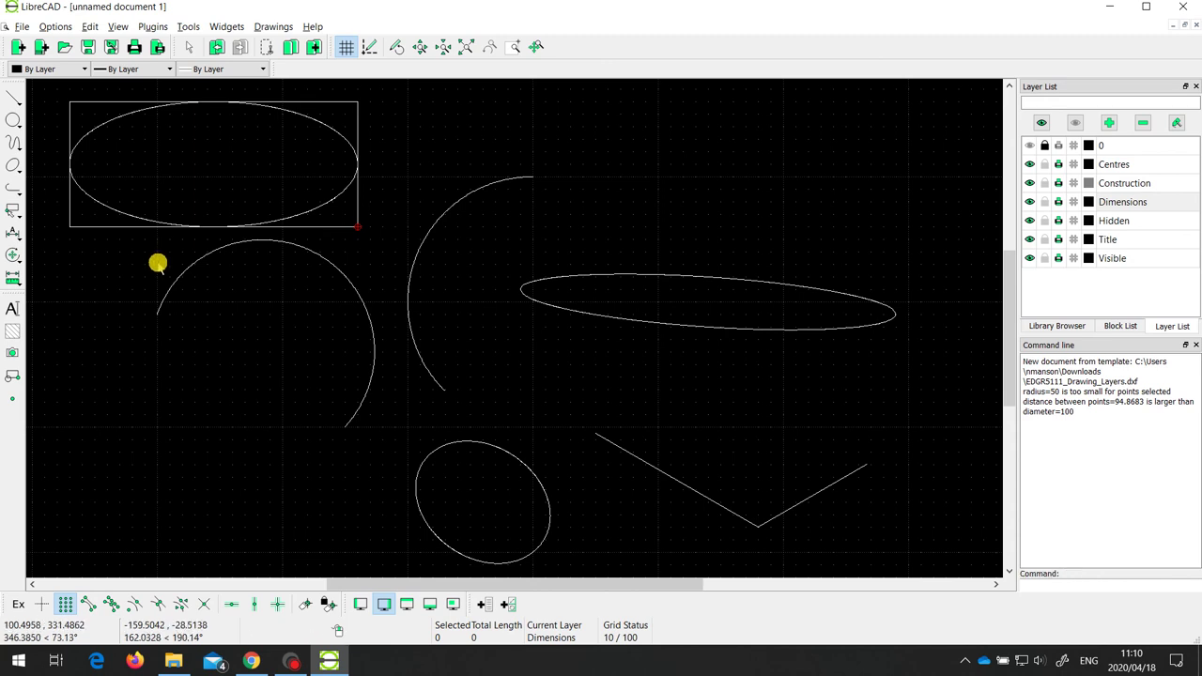
Delete the rectangle around the inscribed ellipse, keeping the ellipse
double_click(82, 226)
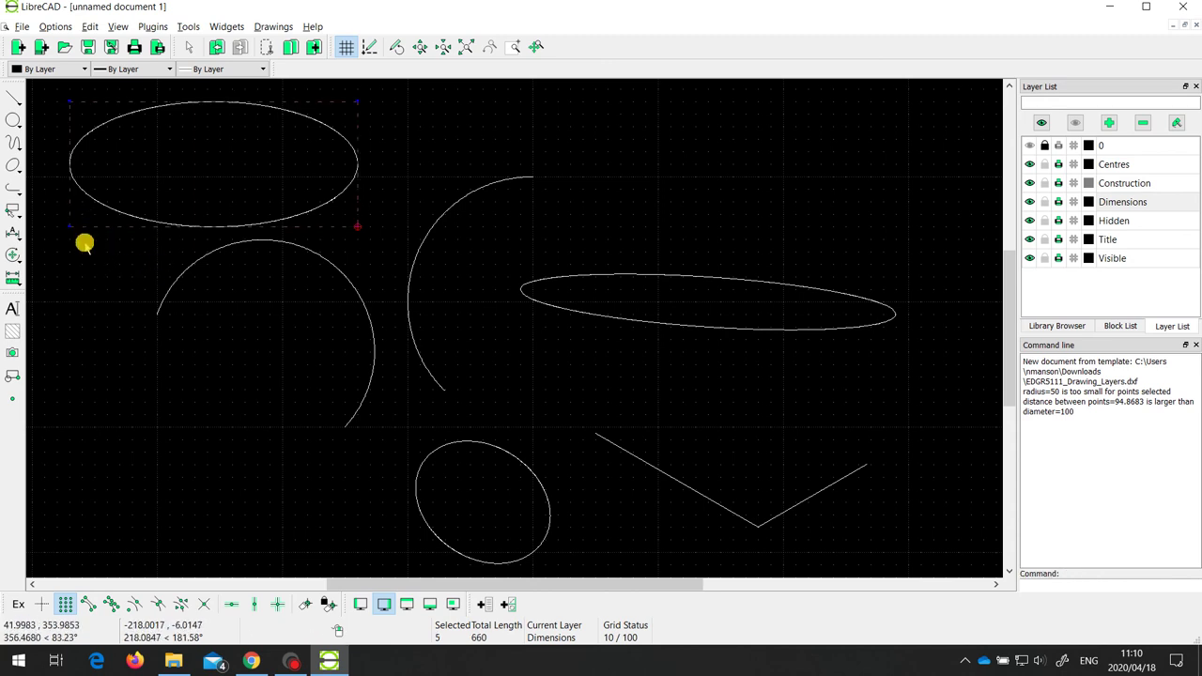
key(Delete)
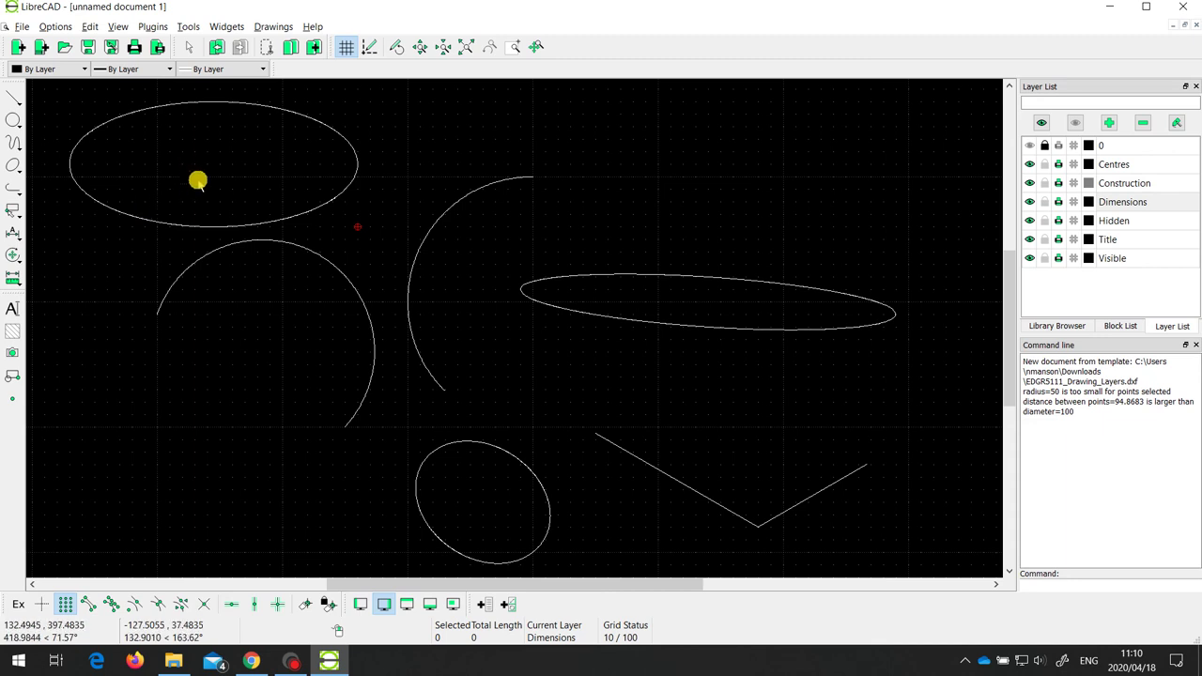
click(291, 661)
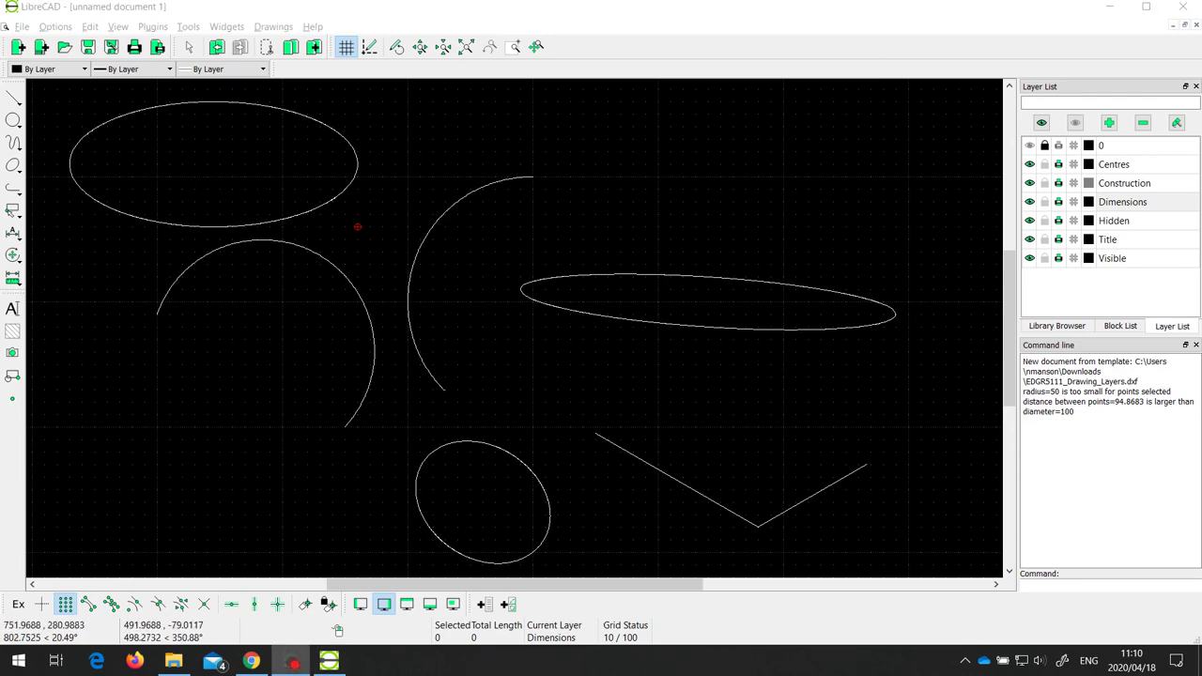